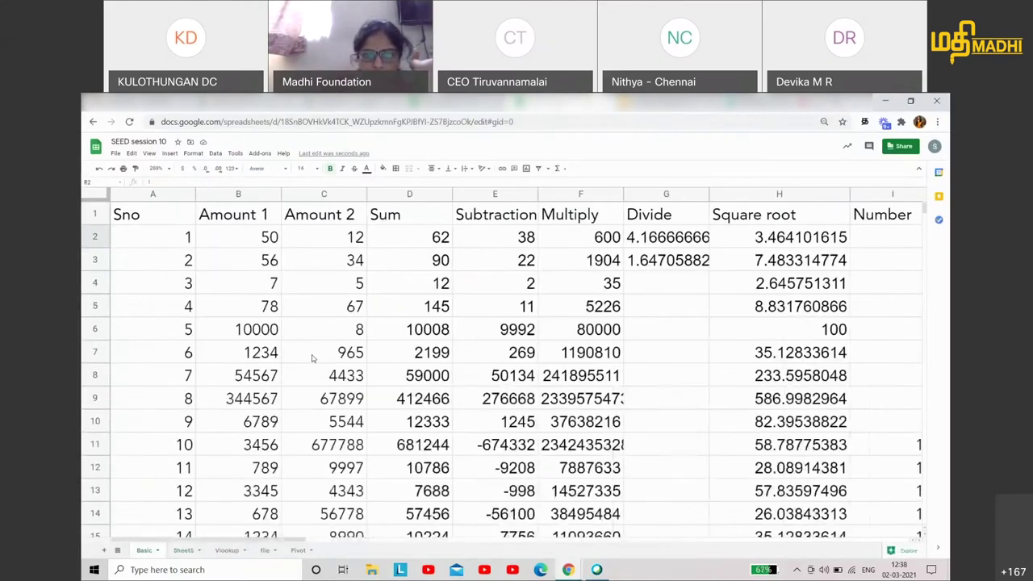
# - Review the B2–F2 values and the Sum, Subtraction and MULTIPLY formulas, select the Sum column, and go to Sheet5
pyautogui.click(266, 236)
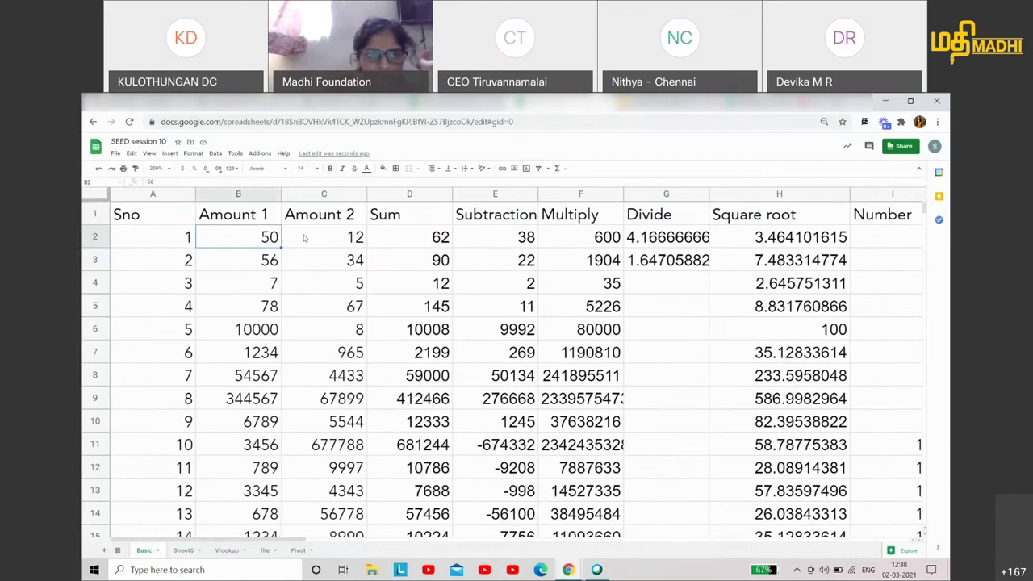
pyautogui.click(338, 237)
pyautogui.click(423, 239)
pyautogui.click(519, 239)
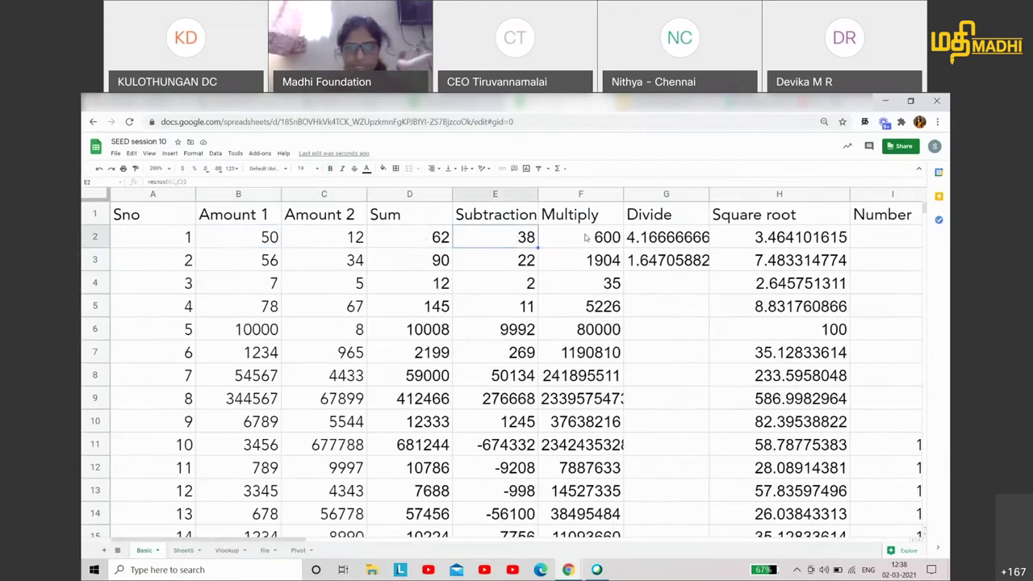
pyautogui.click(586, 237)
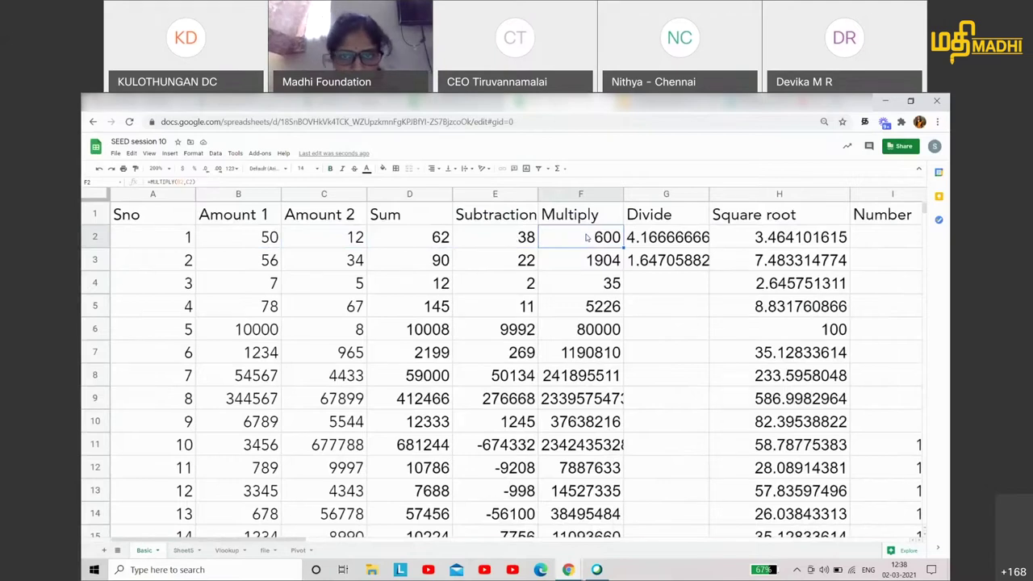
pyautogui.click(422, 194)
pyautogui.click(172, 551)
# - Paste the copied Sum column into column C at C1, then check the Sum heading and the C2 value
pyautogui.click(635, 244)
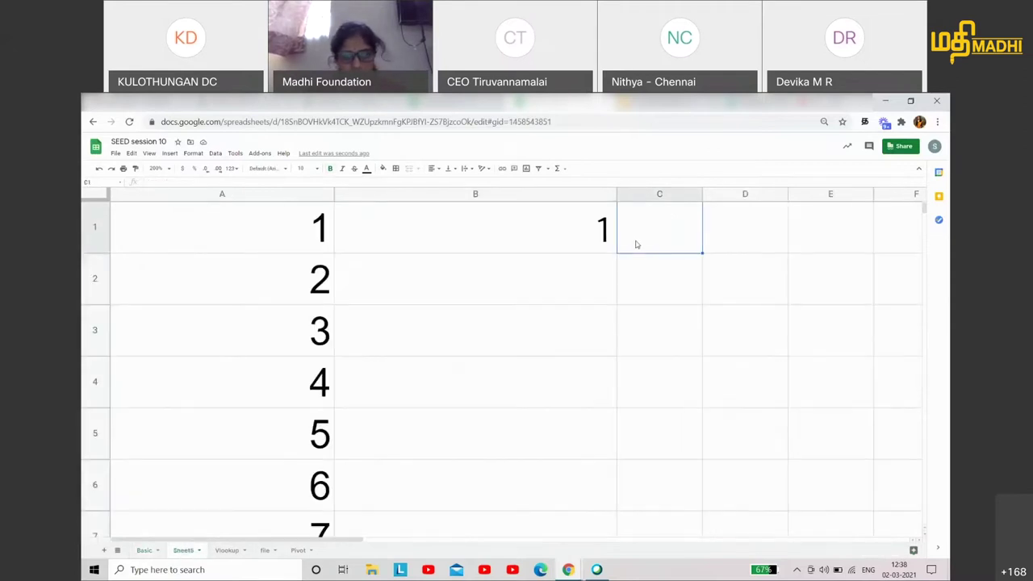
pyautogui.hotkey('ctrl', 'v')
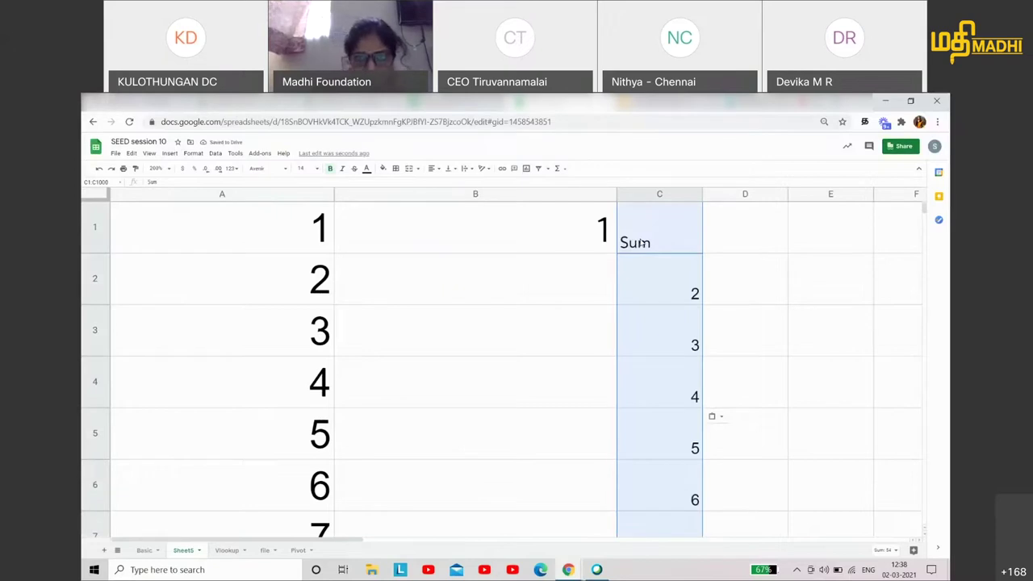
pyautogui.click(678, 304)
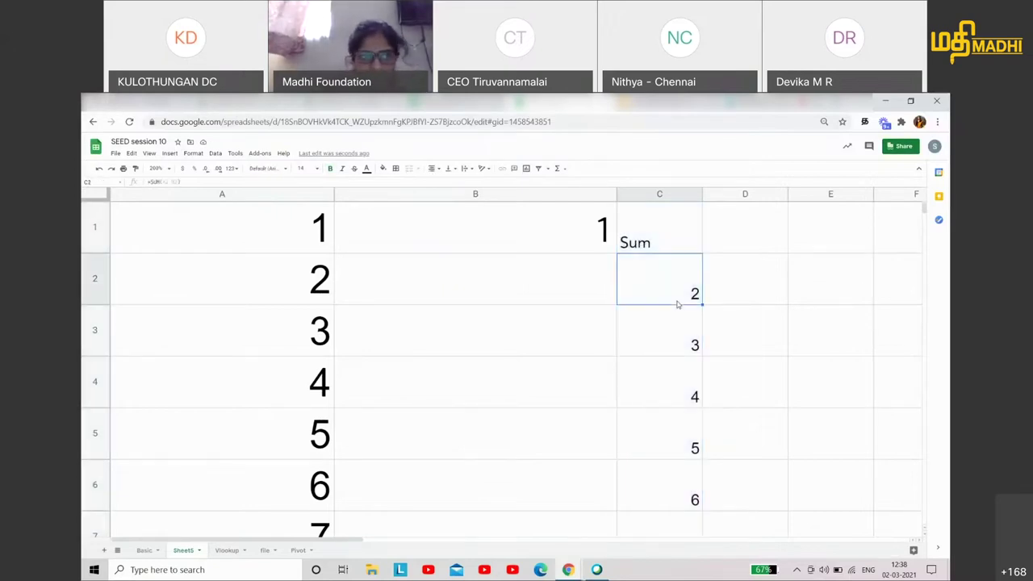
pyautogui.click(681, 232)
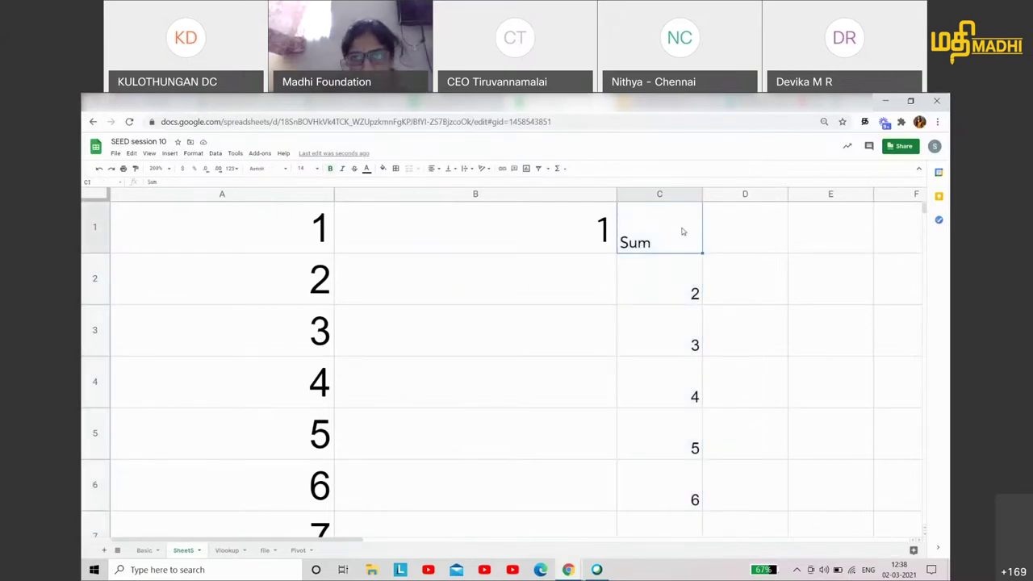
pyautogui.click(659, 295)
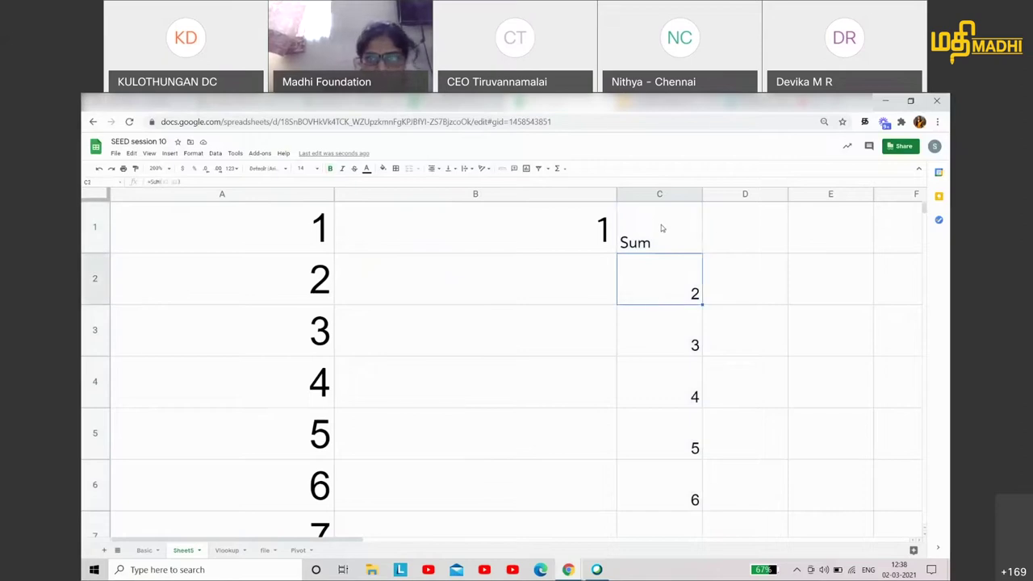
# - Look at the Paste special options for cell D1 without applying any
pyautogui.rightClick(780, 238)
pyautogui.moveTo(823, 275)
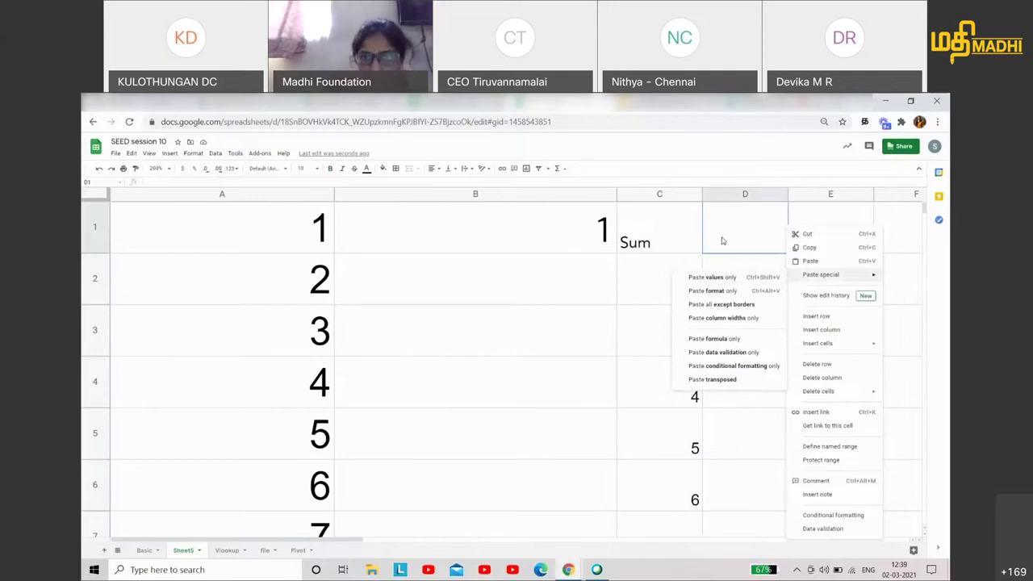
pyautogui.click(658, 240)
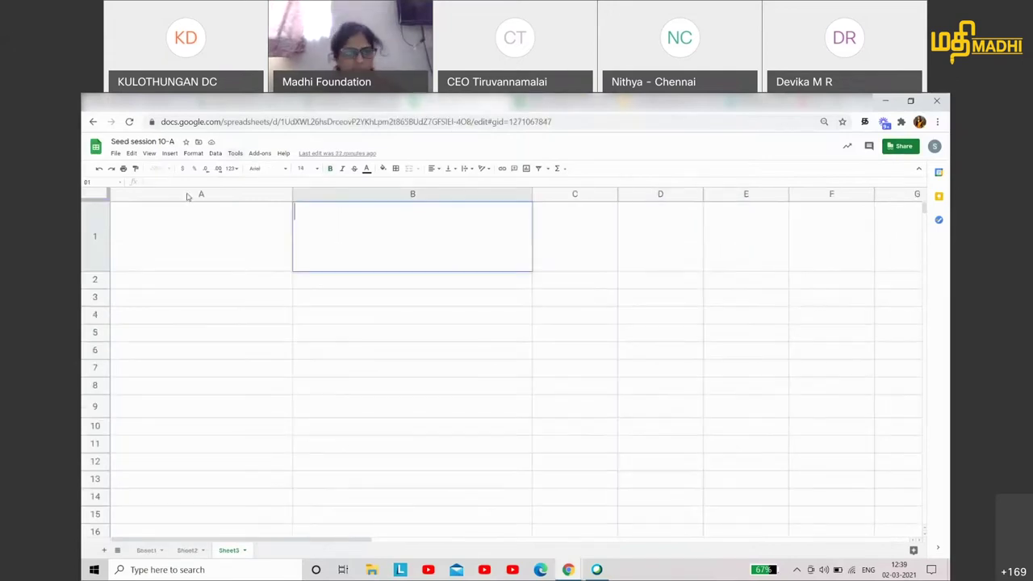
# - Paste the Sum column into column A of Seed session 10-A, which gives #REF!, then recopy column C from SEED session 10
pyautogui.click(196, 245)
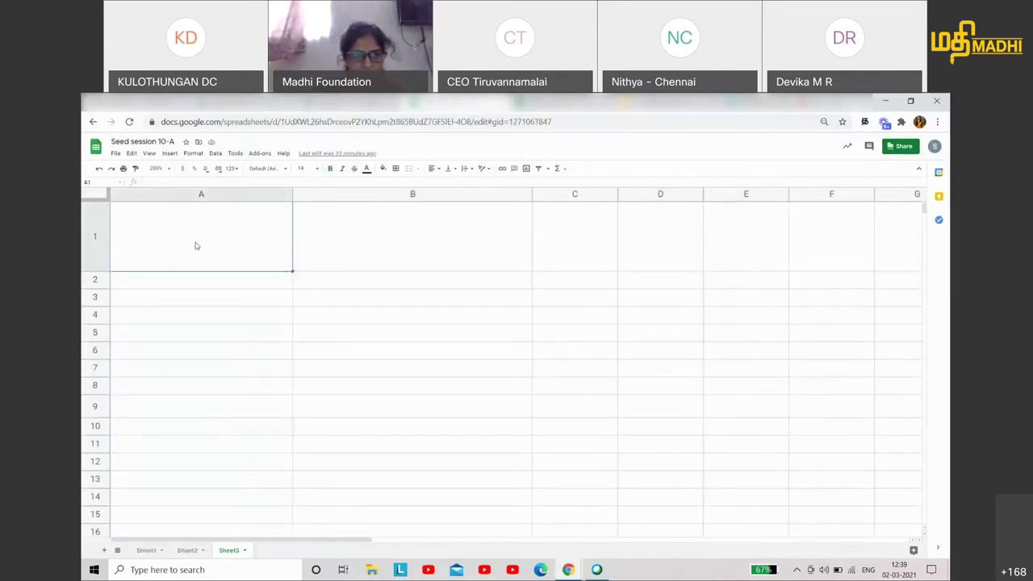
pyautogui.hotkey('ctrl', 'v')
pyautogui.click(271, 287)
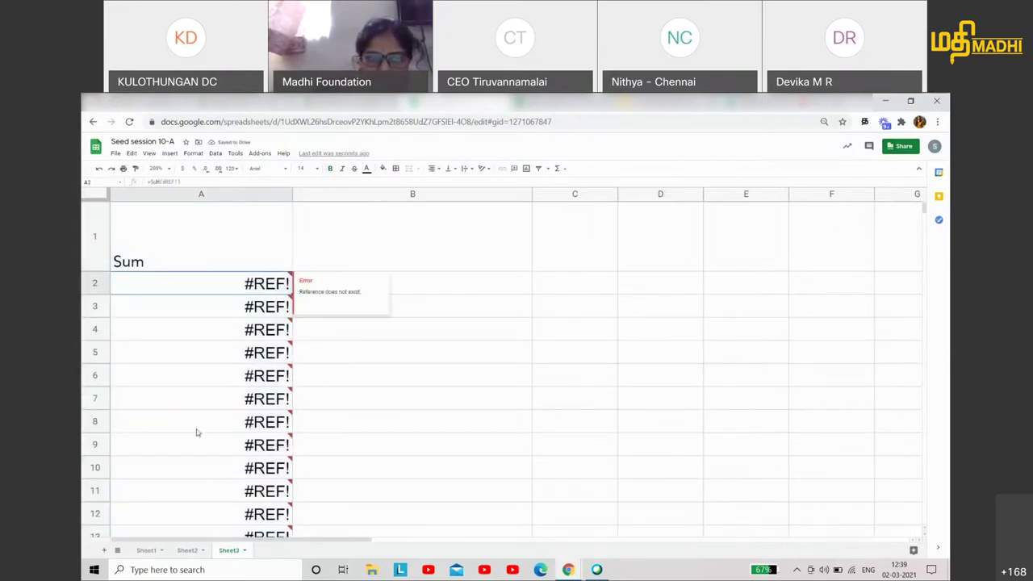
pyautogui.hotkey('ctrl', 'Tab')
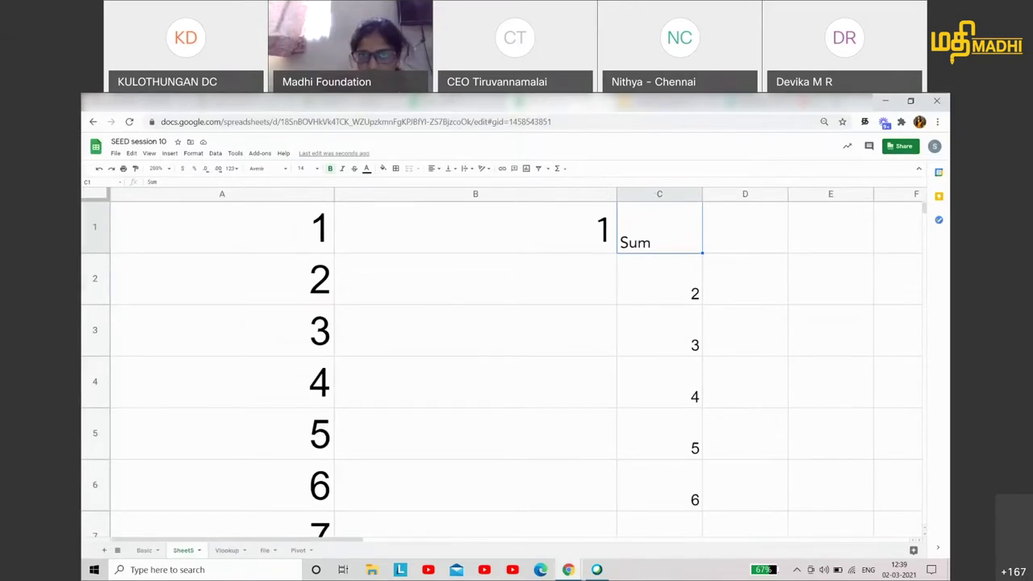
pyautogui.hotkey('ctrl', 'Tab')
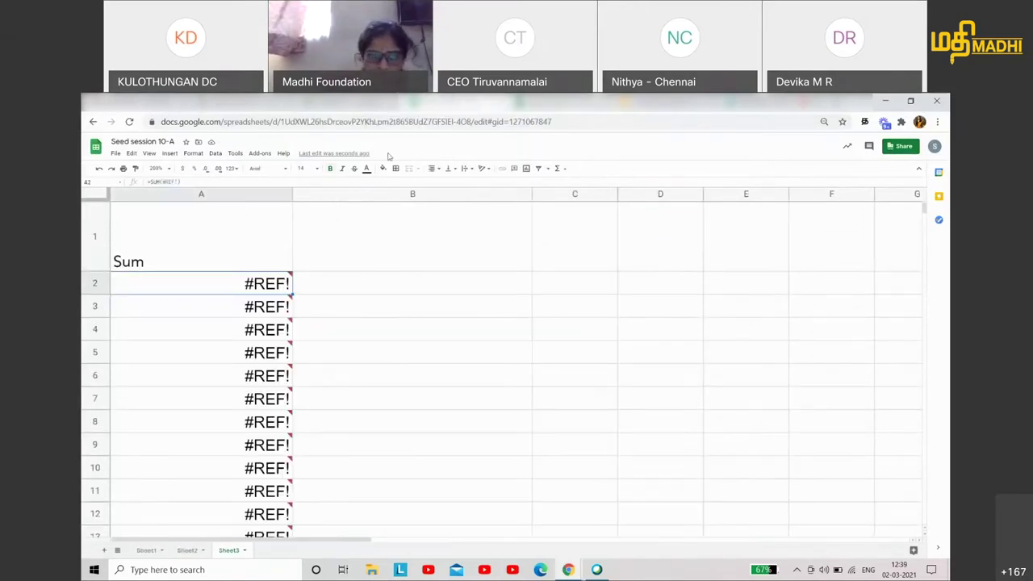
pyautogui.hotkey('ctrl', 'shift', 'Tab')
pyautogui.click(659, 194)
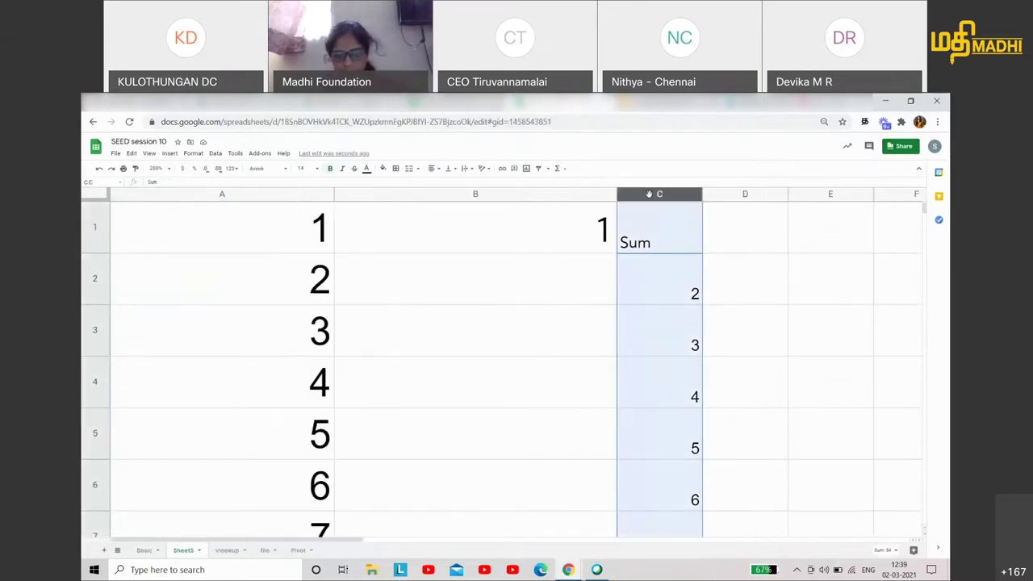
# - Paste the Sum column into column A of Seed session 10-A as values only
pyautogui.hotkey('ctrl', 'Tab')
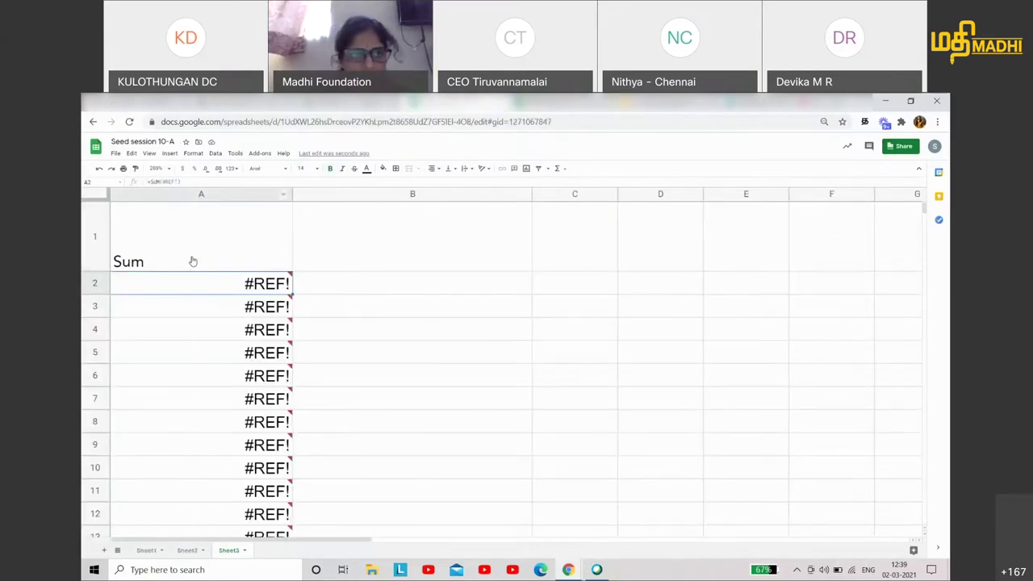
pyautogui.rightClick(192, 258)
pyautogui.moveTo(238, 298)
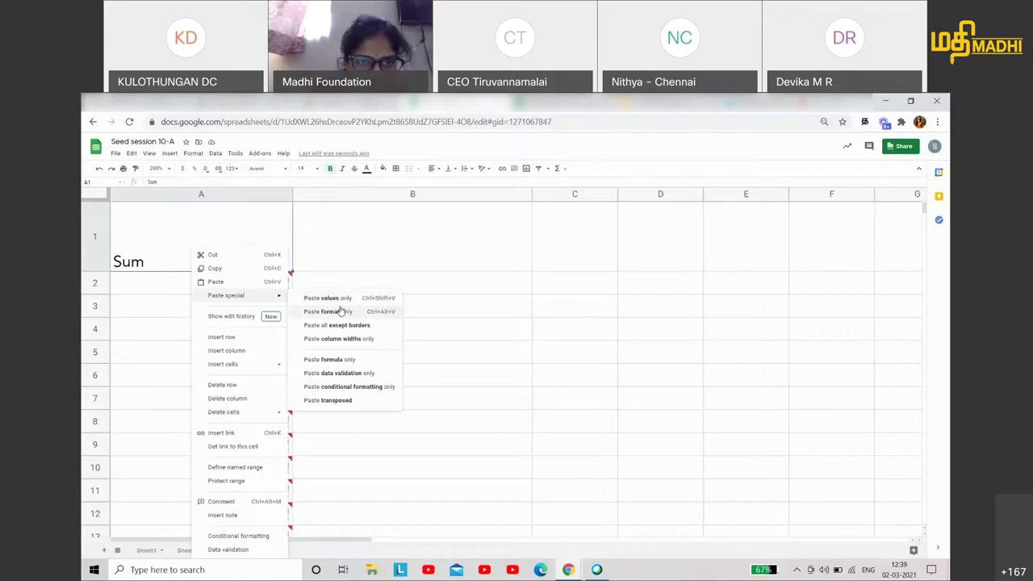
pyautogui.click(342, 299)
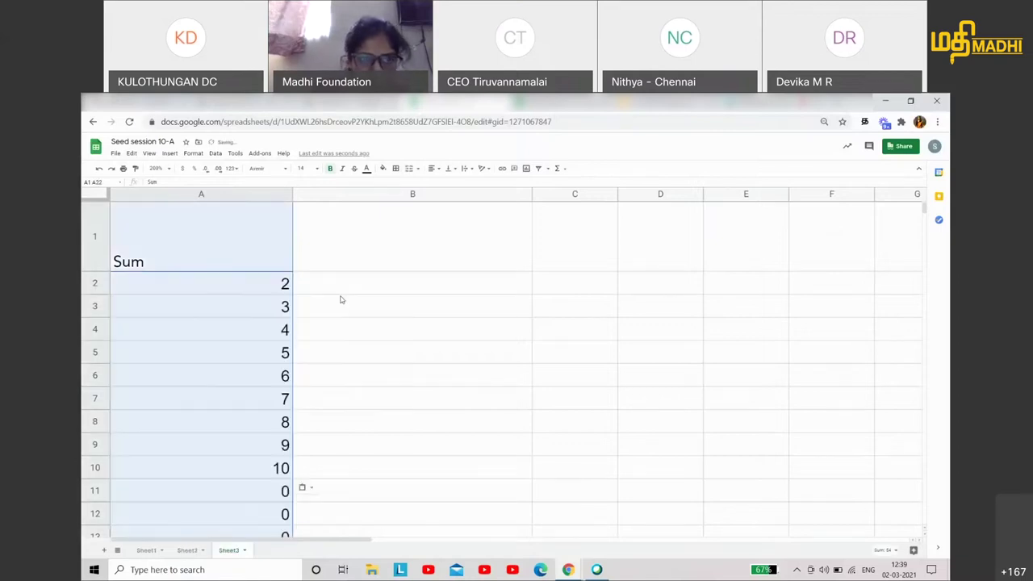
pyautogui.scroll(-3, 253, 444)
pyautogui.scroll(-2, 253, 444)
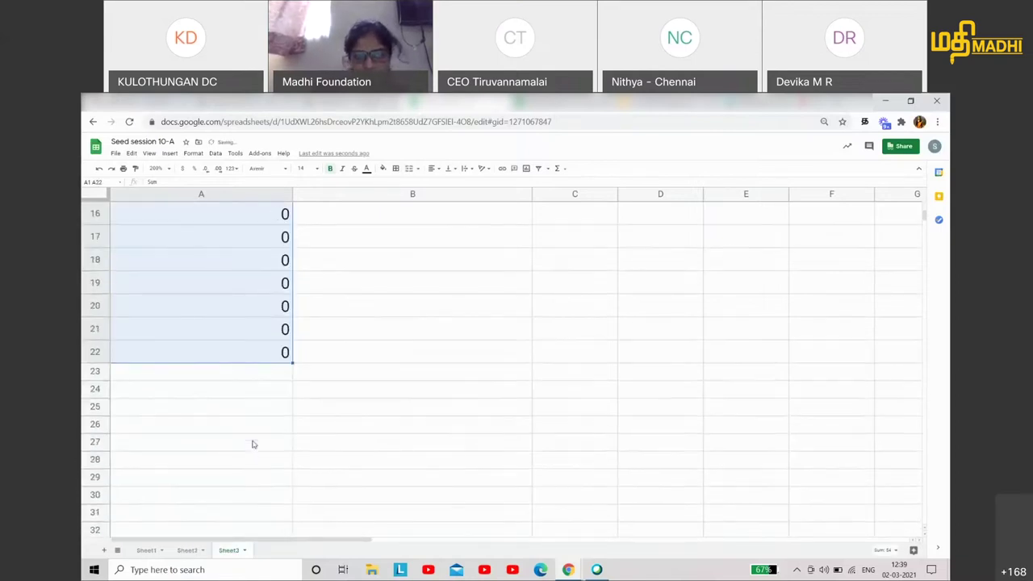
pyautogui.scroll(5, 252, 444)
# - Return to SEED session 10 and look over Sheet5 before moving to the lesson presentation
pyautogui.click(452, 102)
pyautogui.scroll(-3, 608, 456)
pyautogui.scroll(-3, 608, 456)
pyautogui.scroll(-1, 608, 456)
pyautogui.scroll(2, 608, 456)
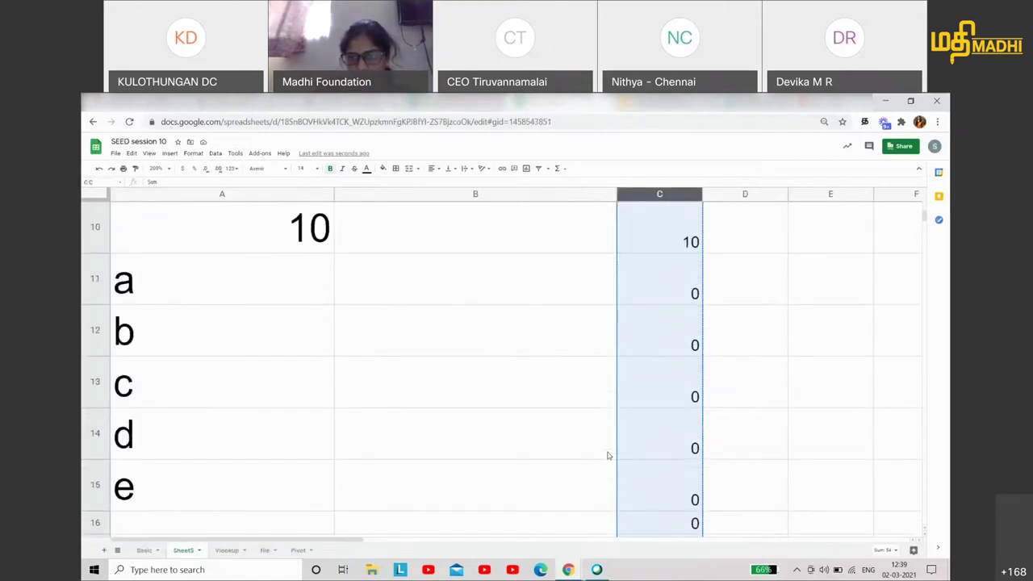
pyautogui.scroll(3, 608, 456)
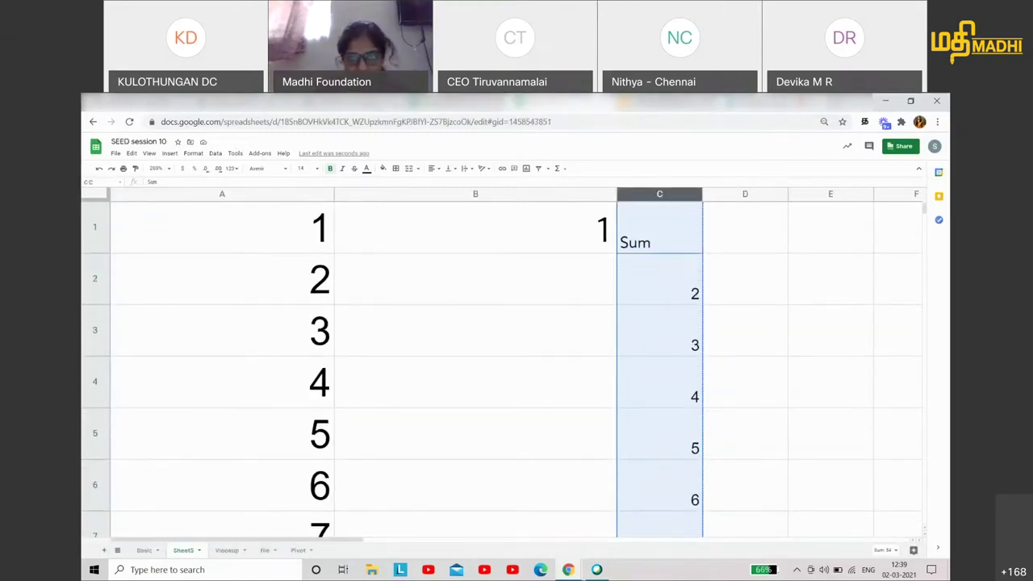
pyautogui.click(556, 102)
# - Advance the lesson presentation one slide to Paste vs Paste Special
pyautogui.press('Right')
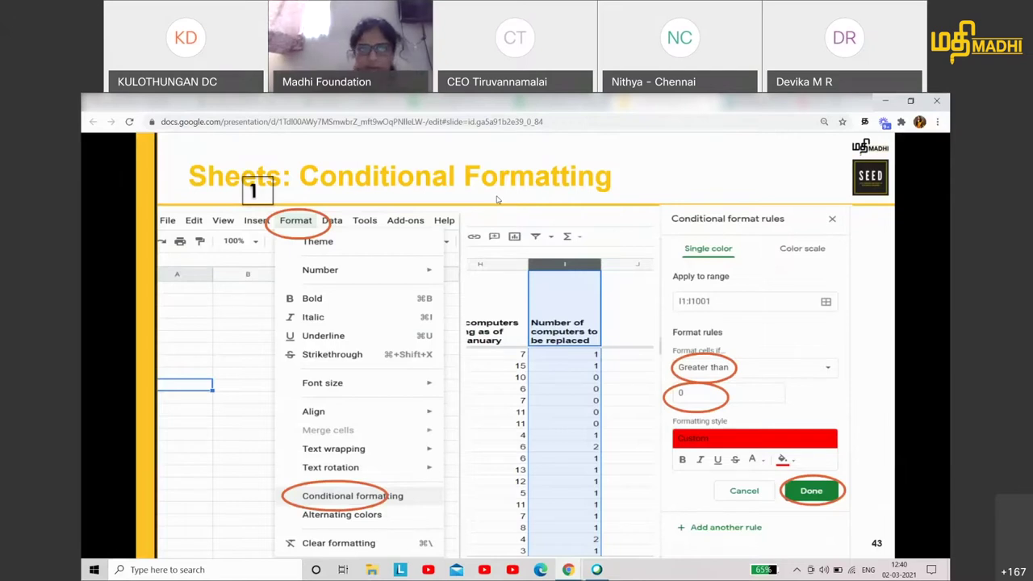
# - Step through the lesson slides to Practice time, then return to the SEED session 10 spreadsheet
pyautogui.press('Right')
pyautogui.press('Right')
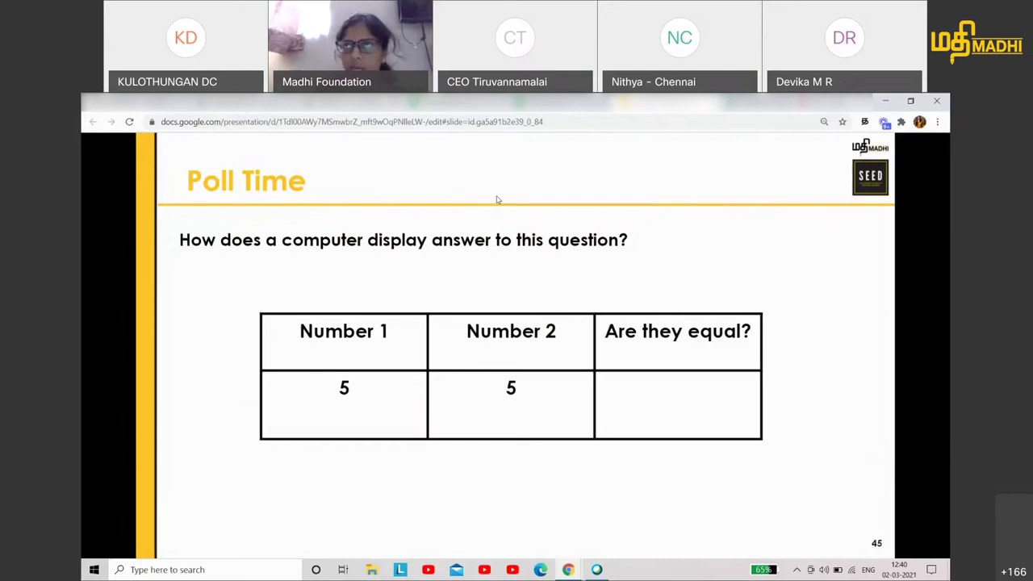
pyautogui.press('Left')
pyautogui.press('Left')
pyautogui.press('Left')
pyautogui.press('Left')
pyautogui.press('Left')
pyautogui.press('Left')
pyautogui.press('Left')
pyautogui.press('Left')
pyautogui.press('Left')
pyautogui.press('Left')
pyautogui.press('Left')
pyautogui.press('Left')
pyautogui.press('Left')
pyautogui.press('Right')
pyautogui.press('Right')
pyautogui.press('Right')
pyautogui.press('Right')
pyautogui.press('Right')
pyautogui.press('Right')
pyautogui.press('Right')
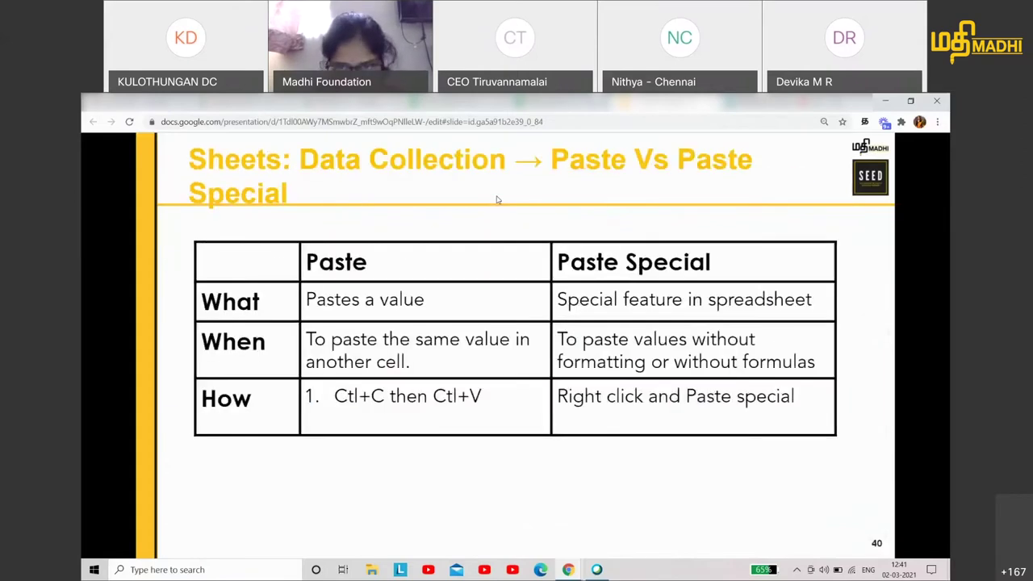
pyautogui.press('Right')
pyautogui.press('Right')
pyautogui.press('Right')
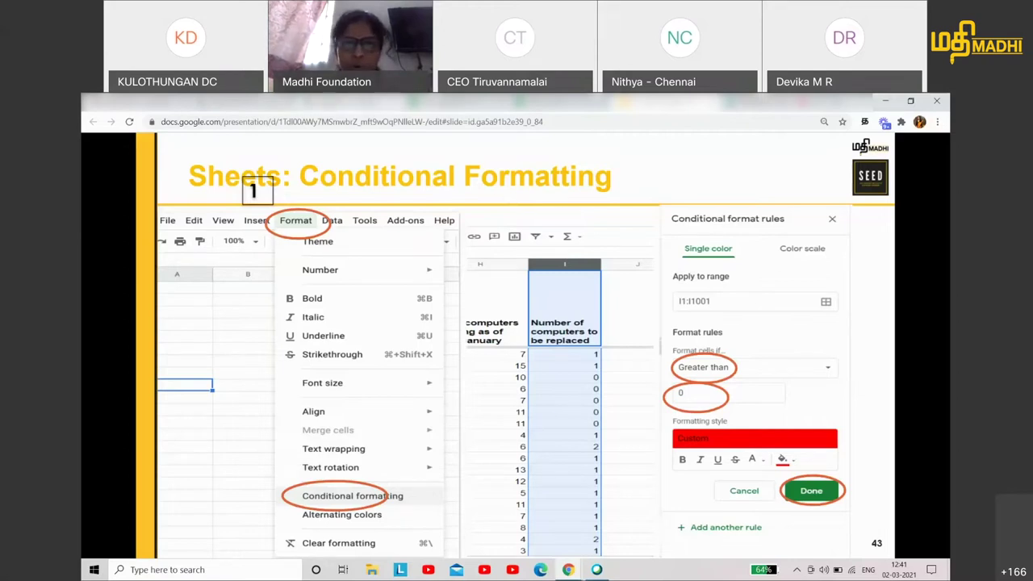
pyautogui.click(472, 102)
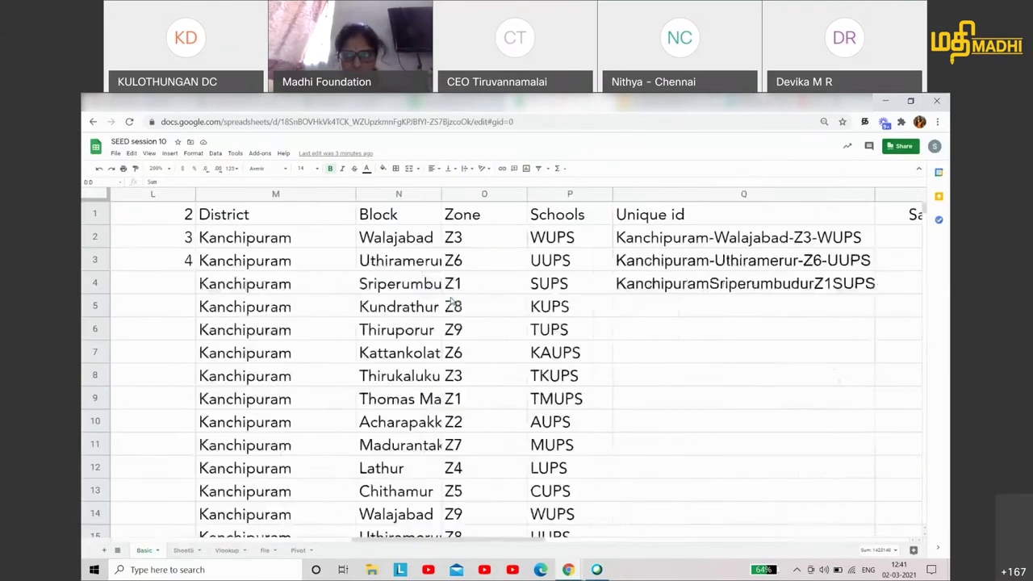
# - Select the Sample 1 column R and start a conditional format rule on R1:R1000, defaulting to 'Is not empty'
pyautogui.hscroll(3, 452, 301)
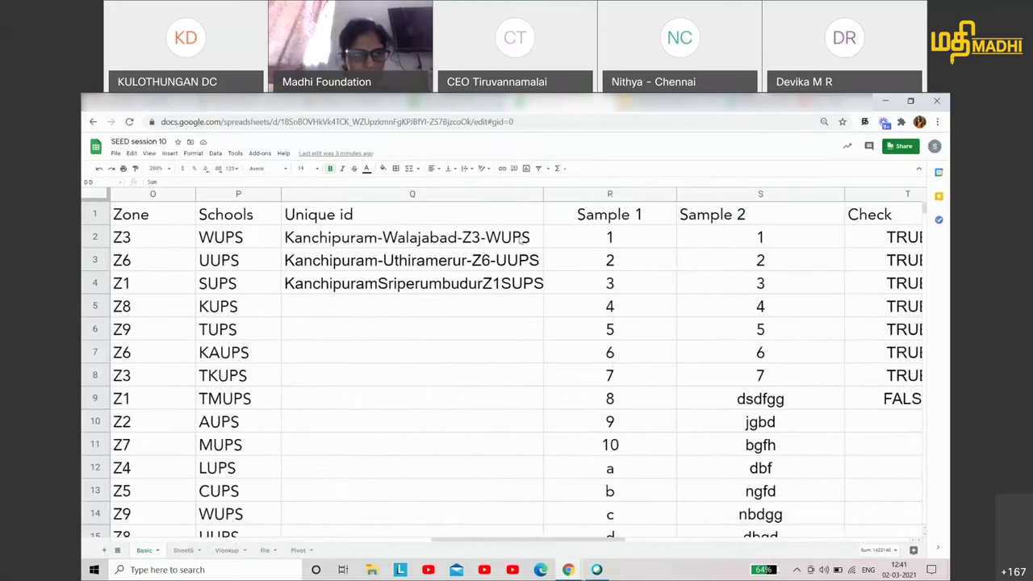
pyautogui.click(394, 198)
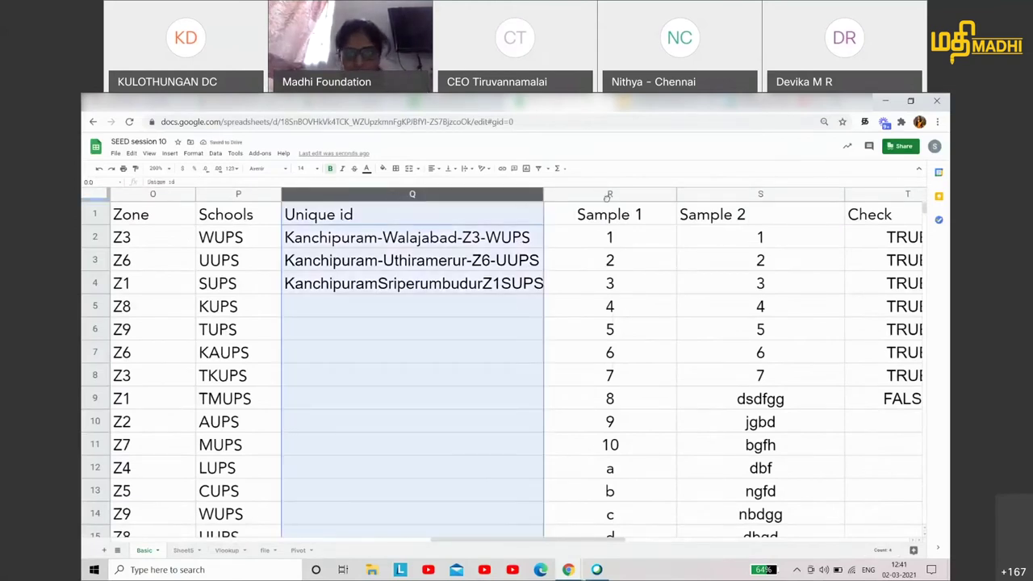
pyautogui.click(609, 194)
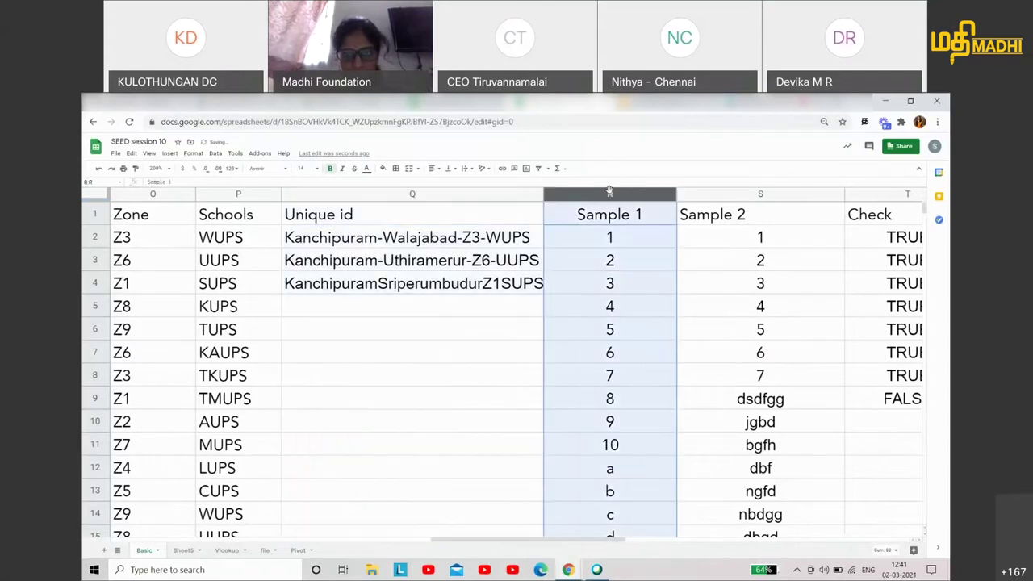
pyautogui.click(215, 153)
pyautogui.moveTo(199, 159)
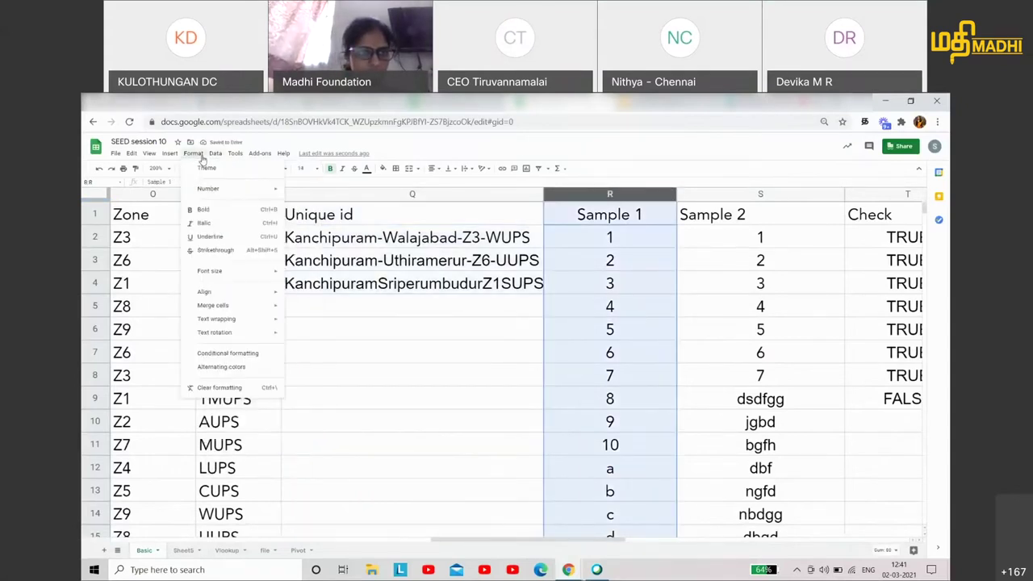
pyautogui.click(218, 353)
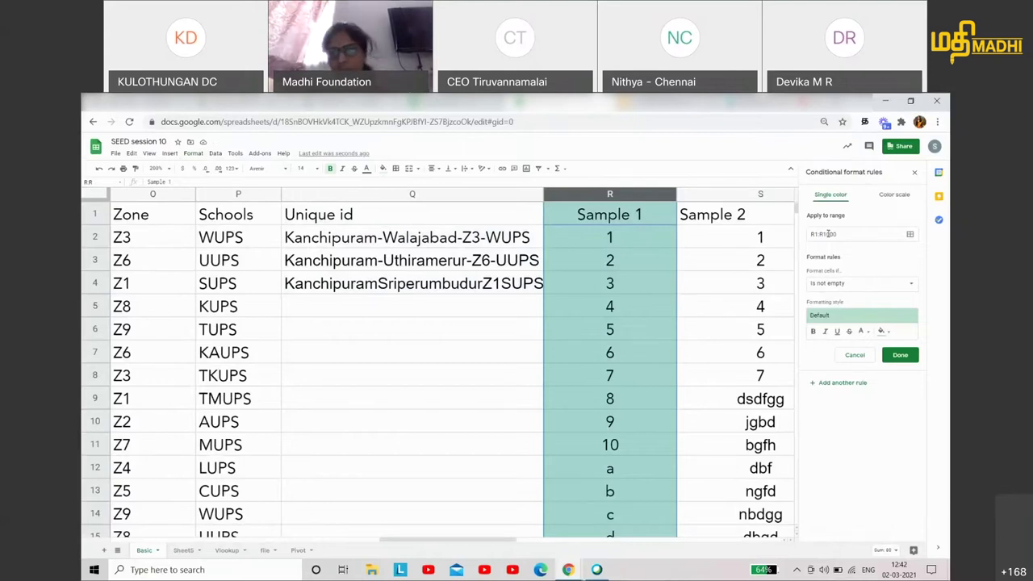
# - Set the Sample 1 rule to 'Greater than' 5 with a magenta fill
pyautogui.click(847, 289)
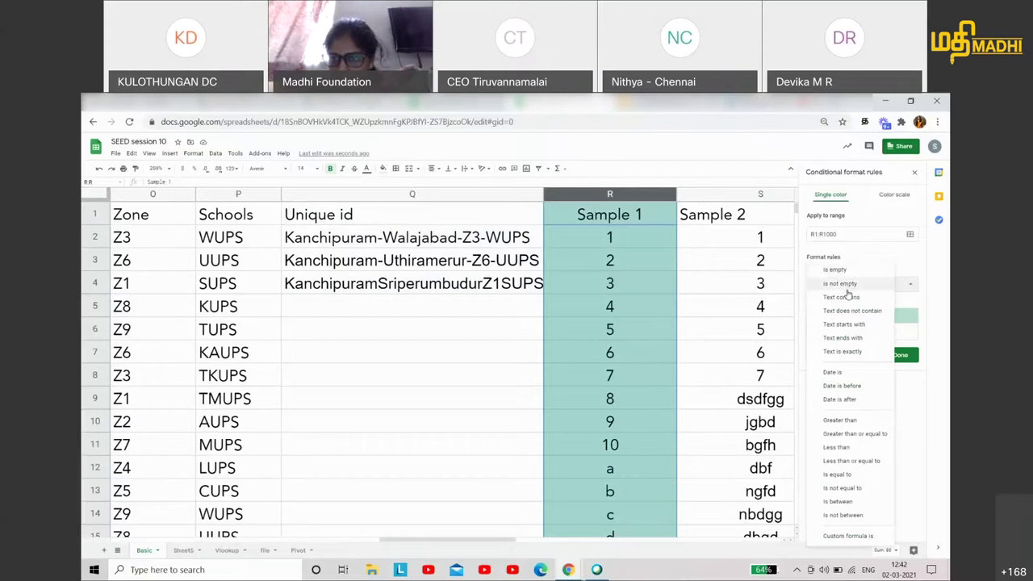
pyautogui.click(847, 298)
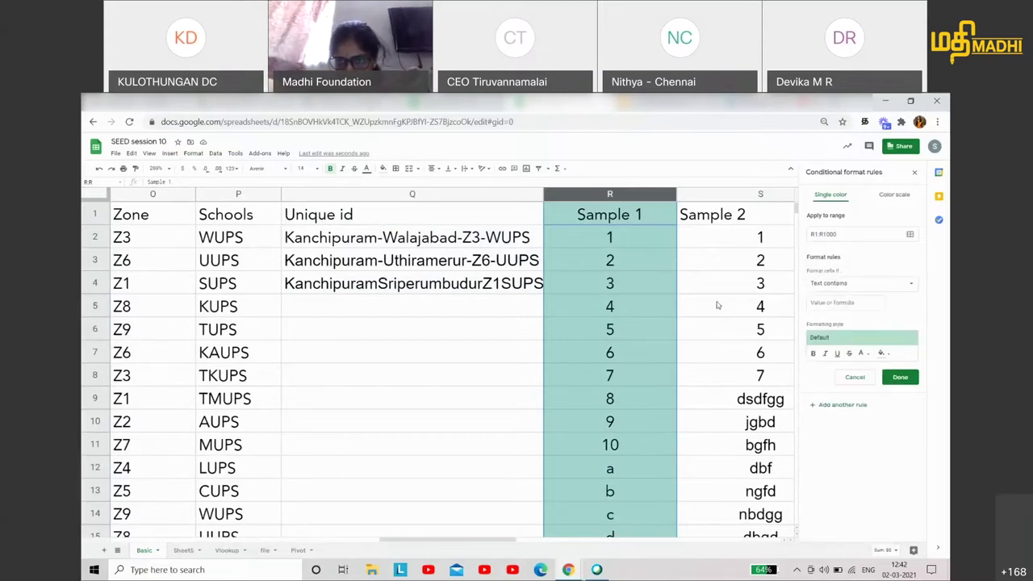
pyautogui.click(847, 284)
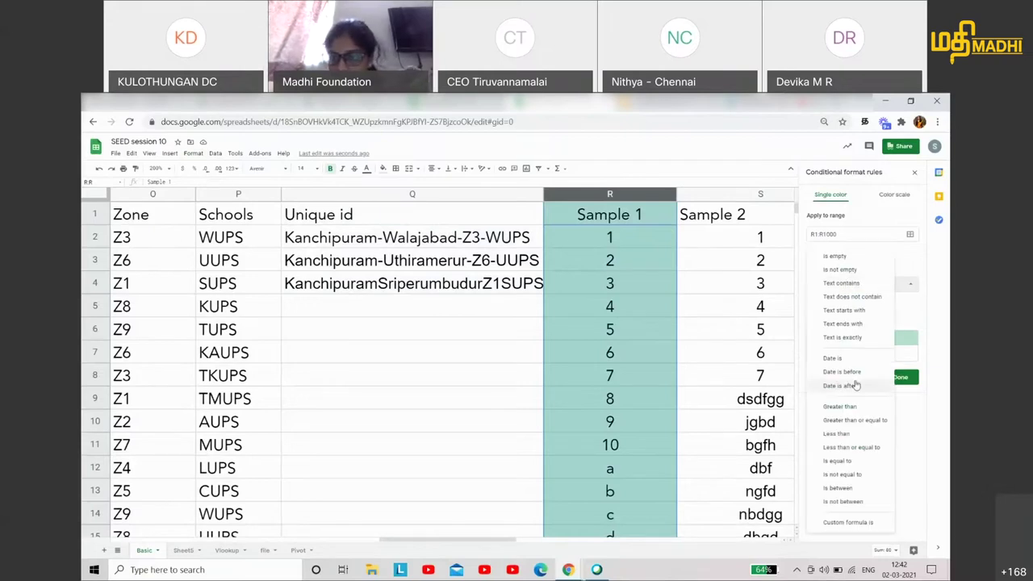
pyautogui.click(853, 406)
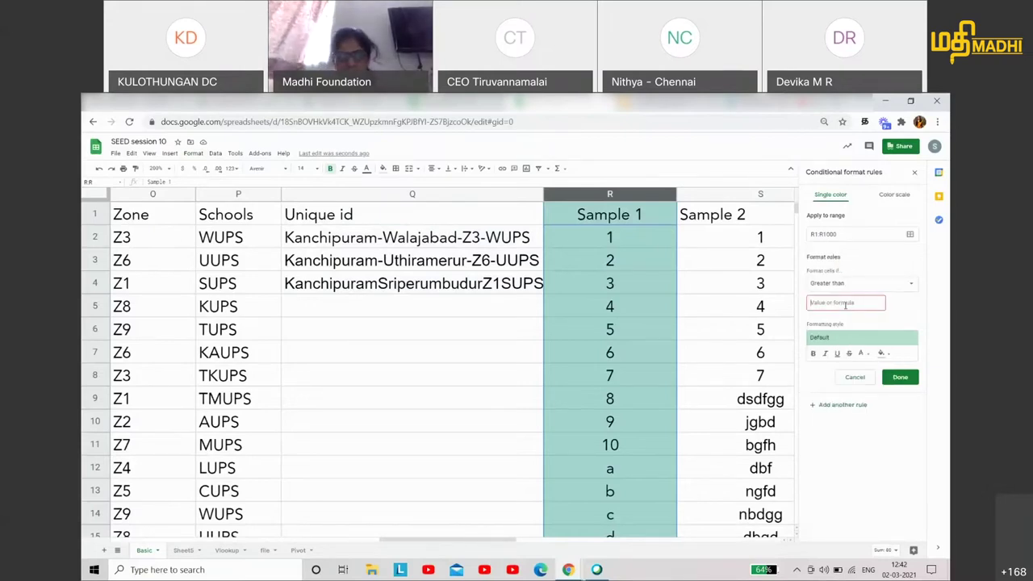
pyautogui.click(845, 304)
pyautogui.write('5')
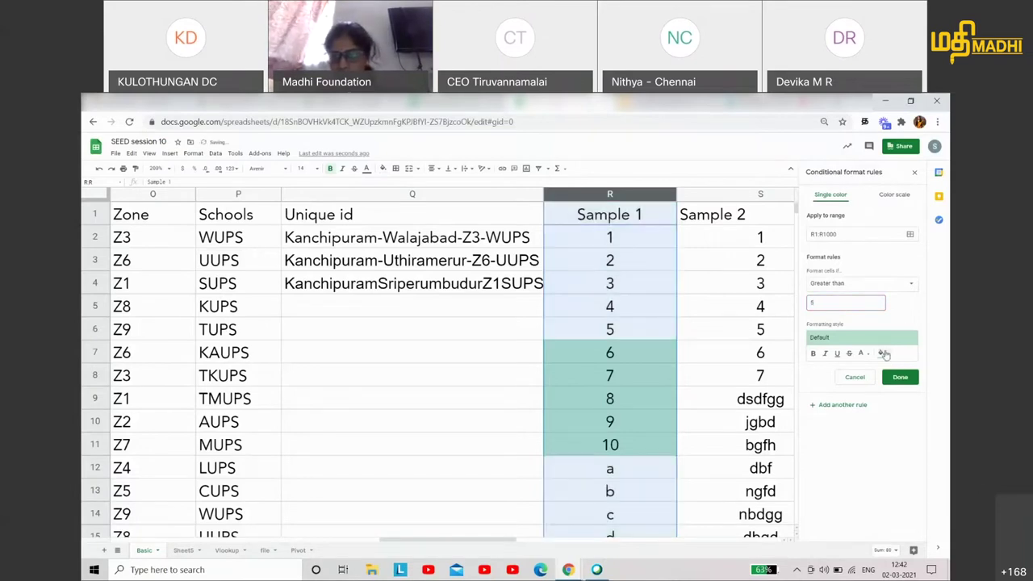
pyautogui.click(883, 353)
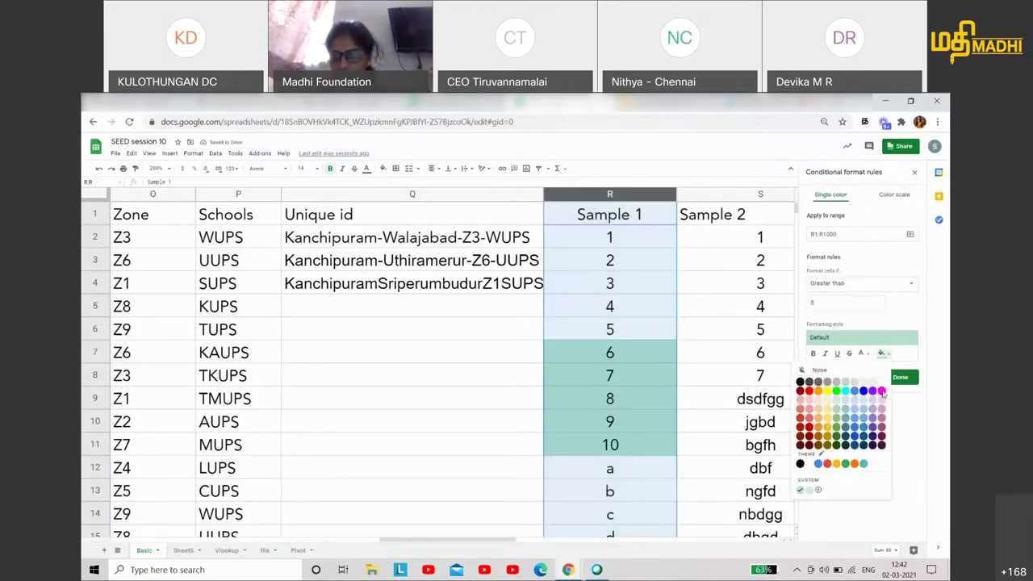
pyautogui.click(882, 392)
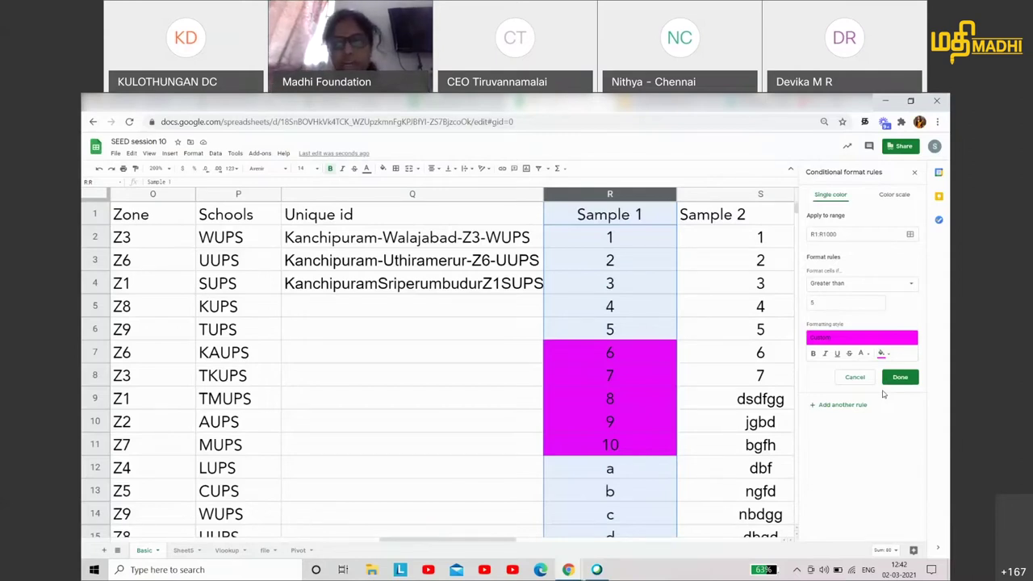
# - Switch the condition to 'Less than', then to 'Text contains' with the value 'a'
pyautogui.click(853, 292)
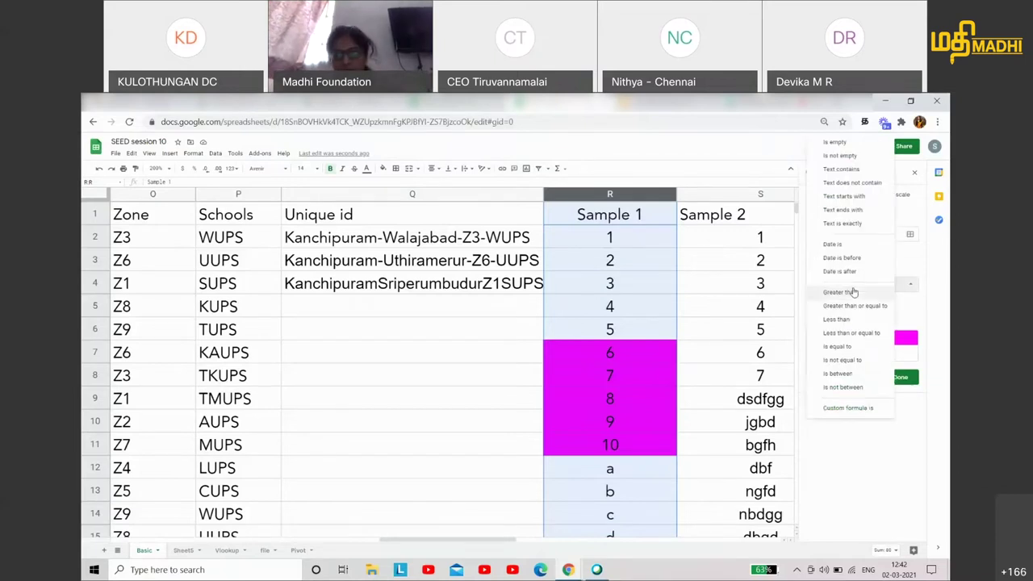
pyautogui.click(854, 319)
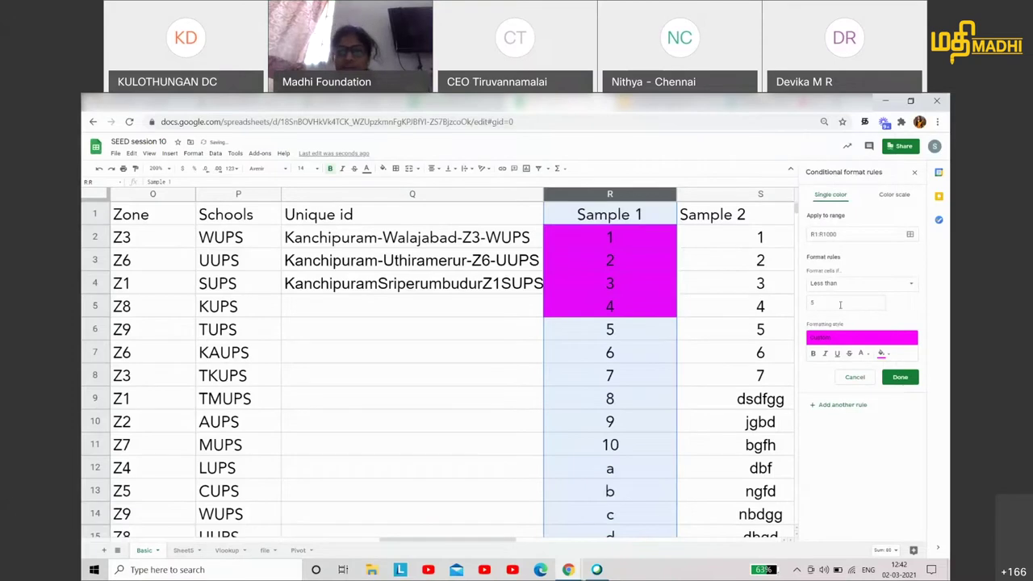
pyautogui.click(847, 284)
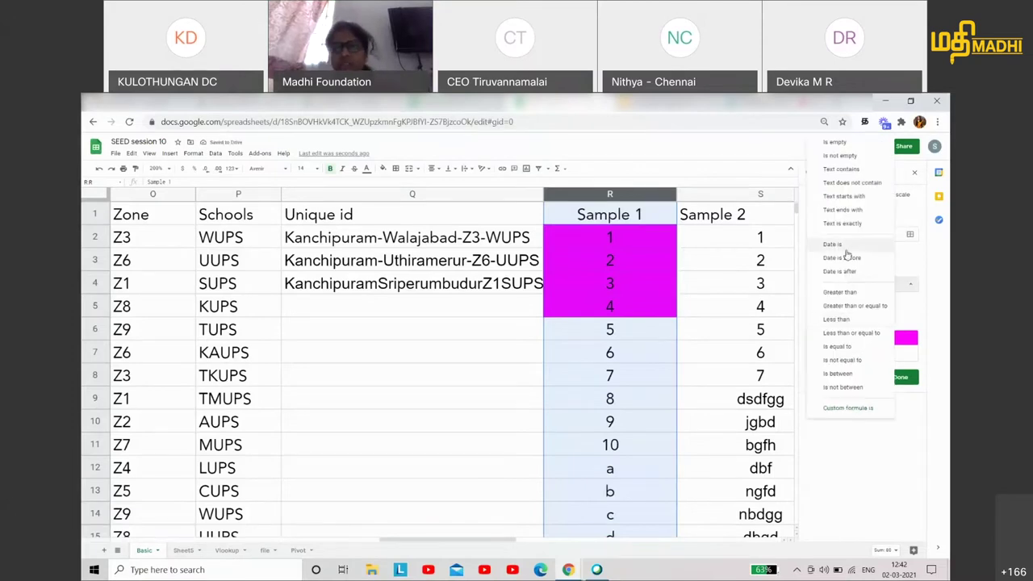
pyautogui.click(840, 168)
pyautogui.click(812, 304)
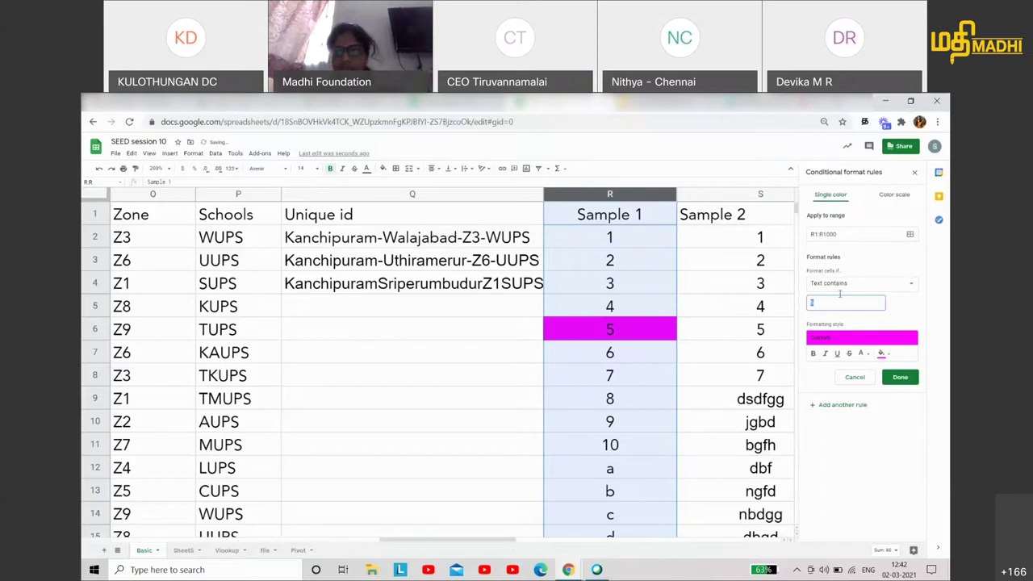
pyautogui.press('BackSpace')
pyautogui.write('a')
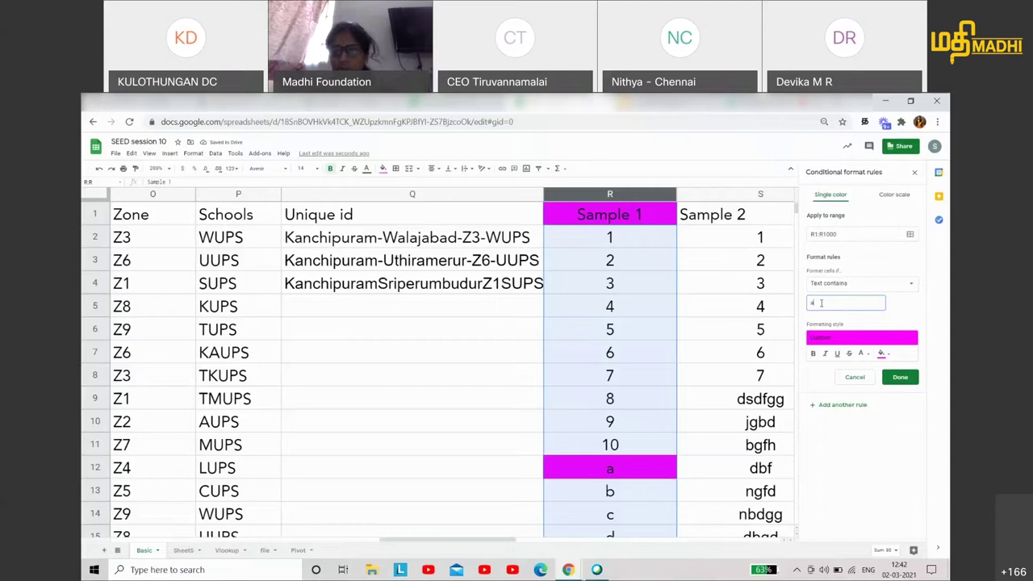
# - Change the condition to 'Text does not contain' and clear its value
pyautogui.click(841, 283)
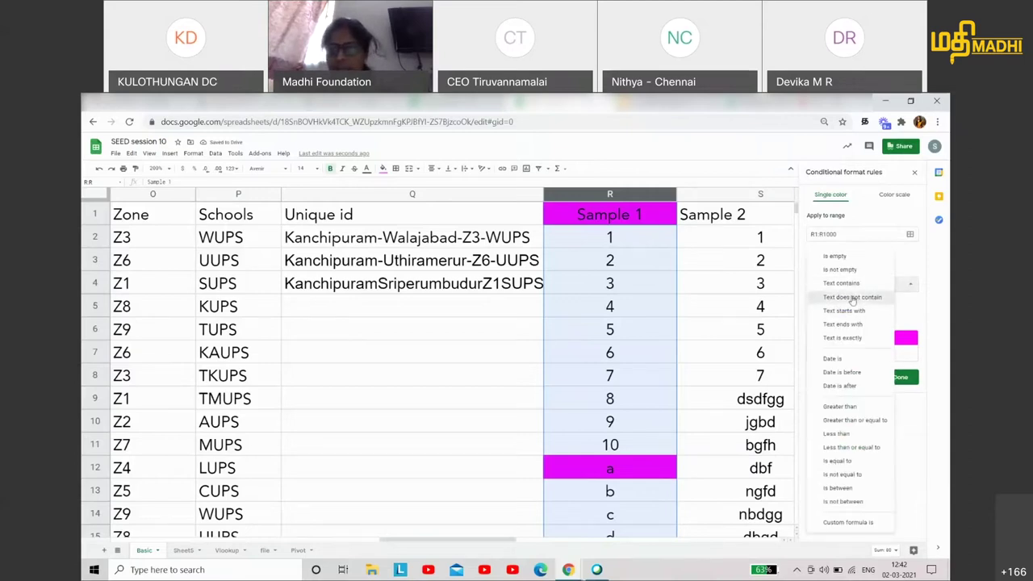
pyautogui.click(852, 298)
pyautogui.click(812, 304)
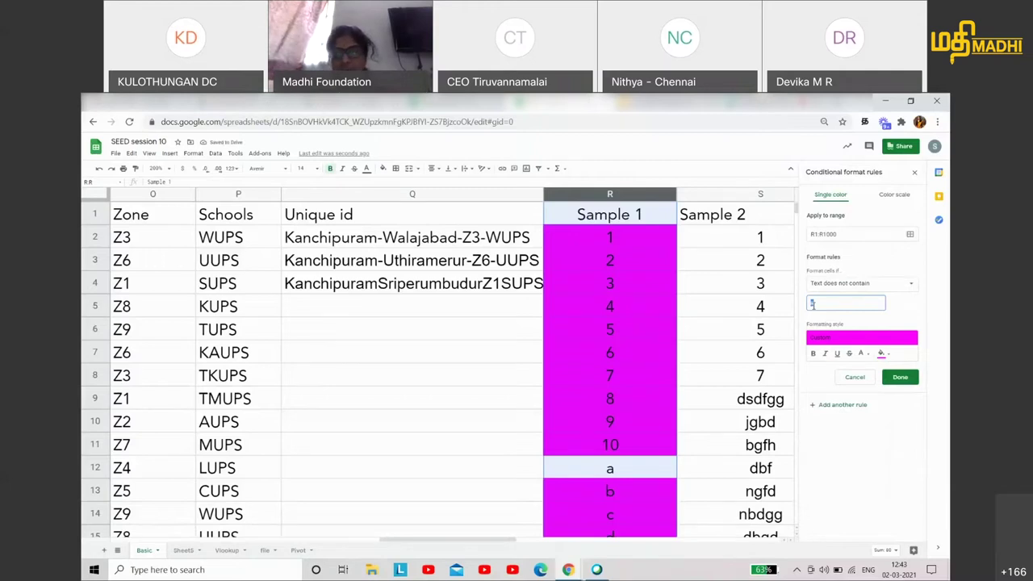
pyautogui.press('BackSpace')
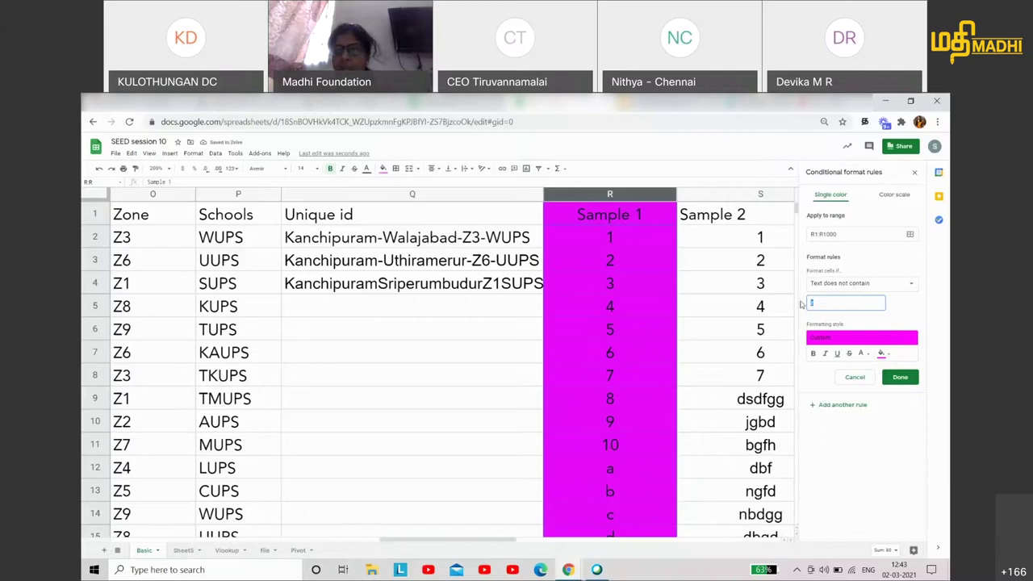
pyautogui.click(843, 284)
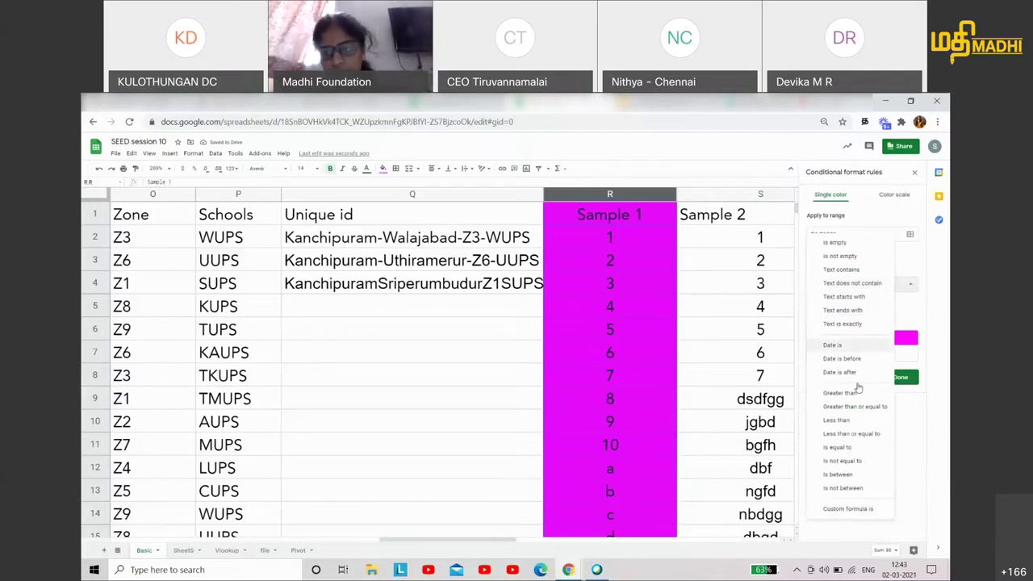
pyautogui.click(909, 444)
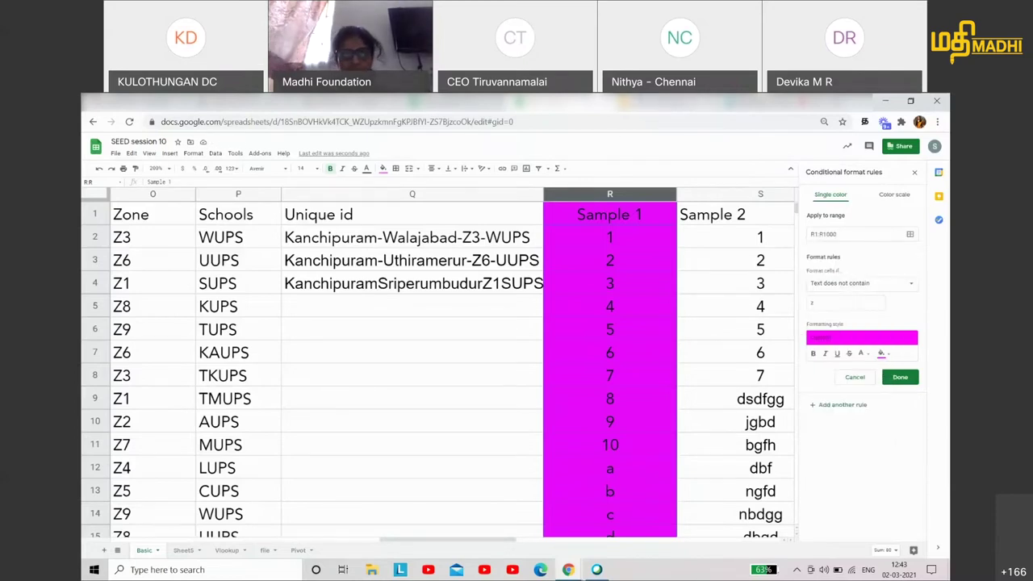
pyautogui.hotkey('alt', 'Tab')
# - Advance two slides to the Poll Time slide, then Alt+Tab back to the spreadsheet
pyautogui.press('Right')
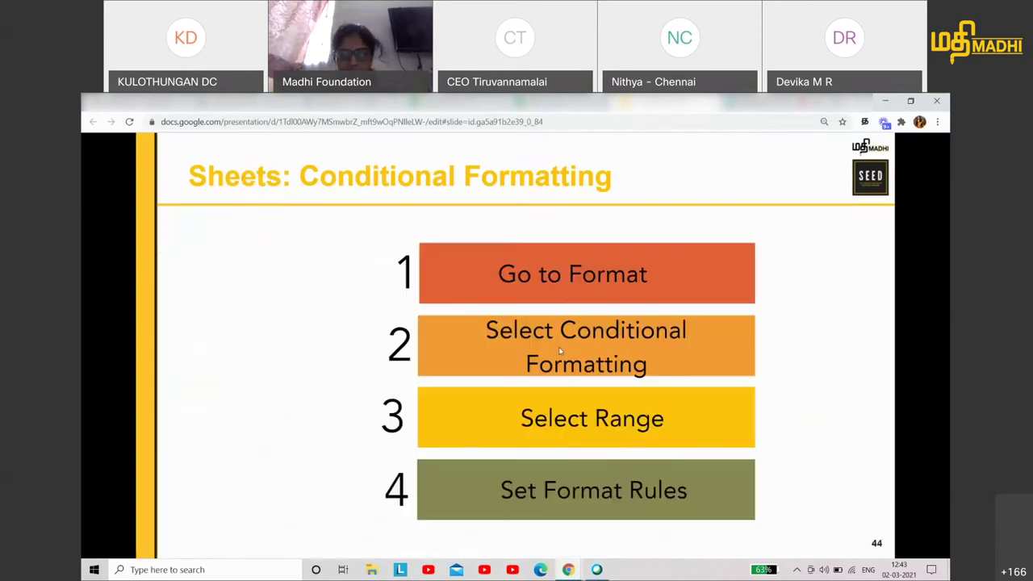
pyautogui.press('Right')
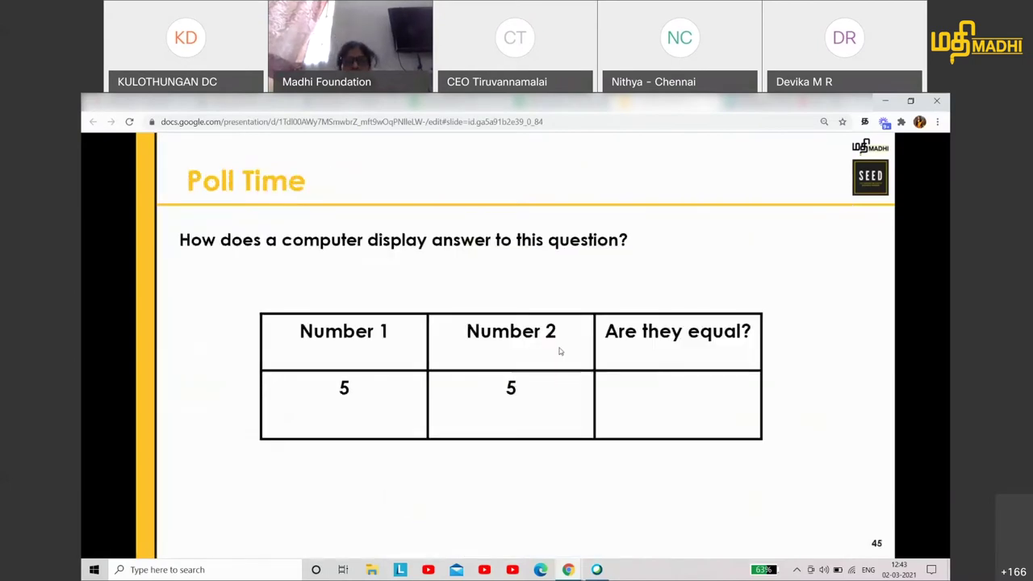
pyautogui.hotkey('alt', 'Tab')
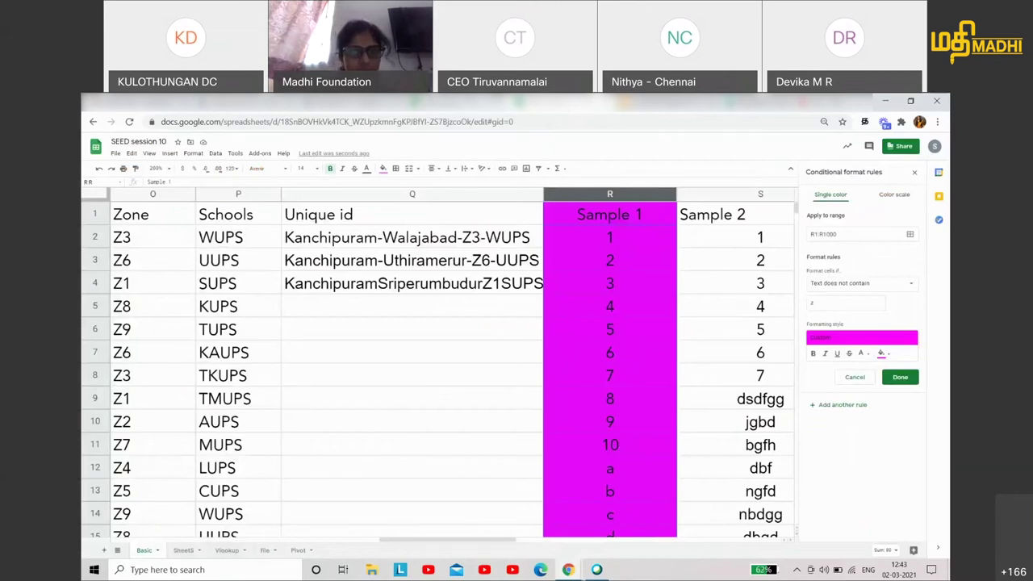
# - Go to Sheet5 and set the whole sheet to font size 8
pyautogui.click(260, 550)
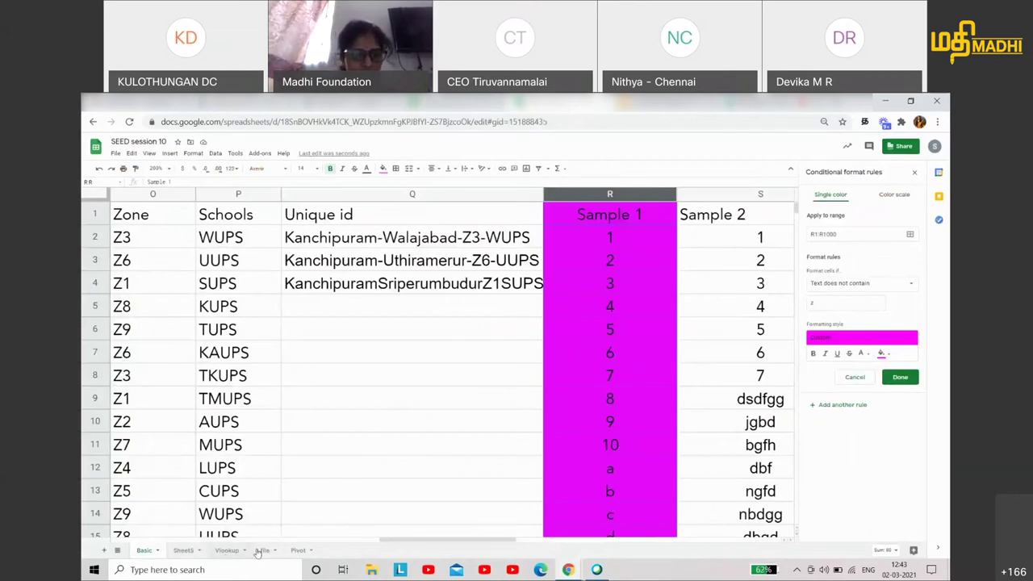
pyautogui.click(258, 551)
pyautogui.click(241, 553)
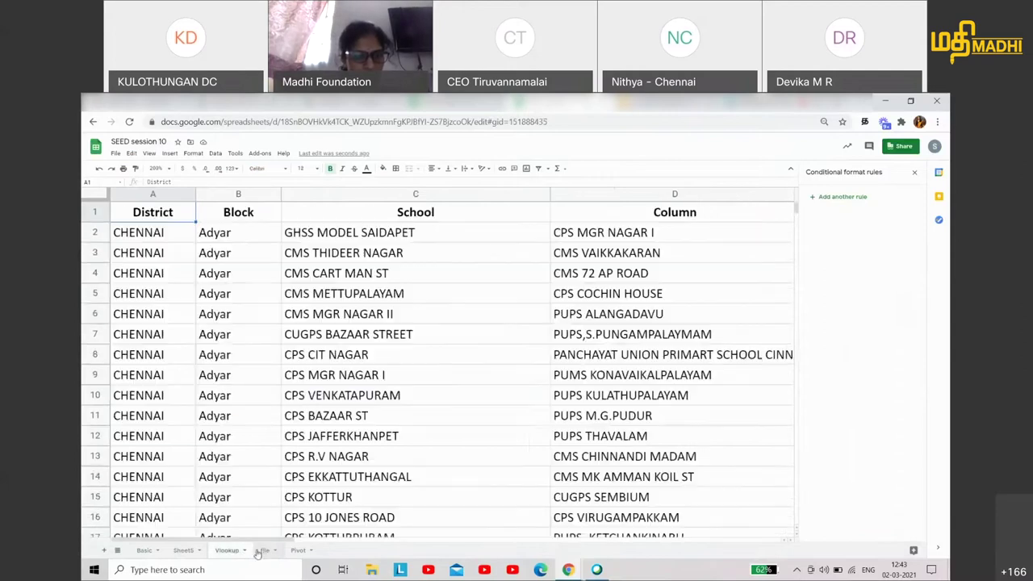
pyautogui.click(183, 550)
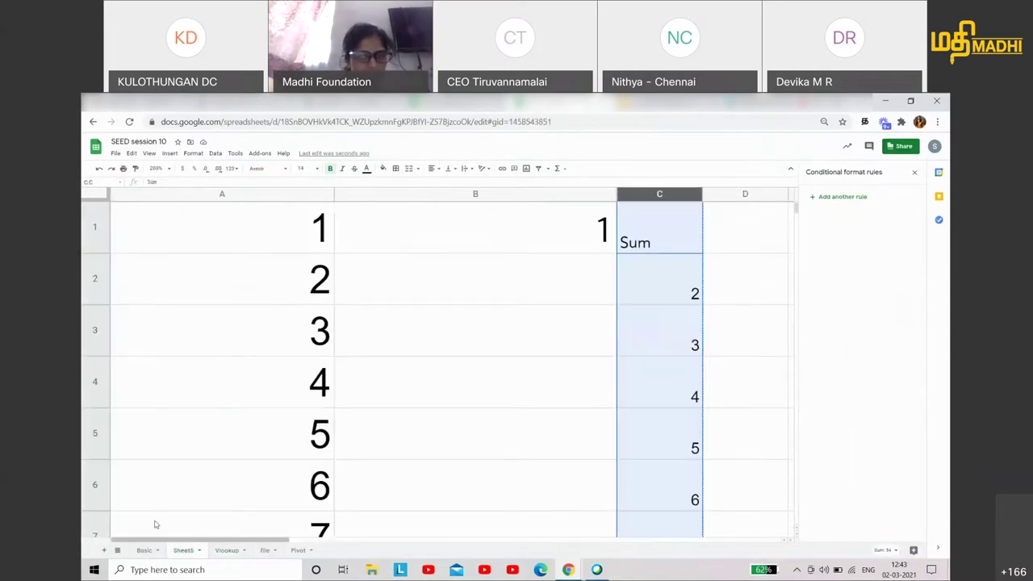
pyautogui.scroll(-1, 351, 408)
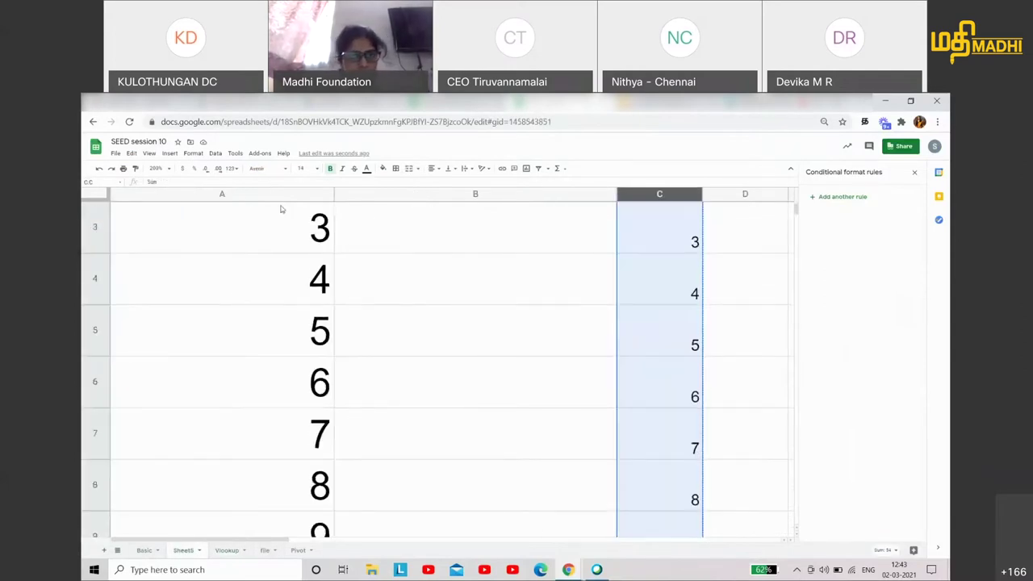
pyautogui.click(97, 195)
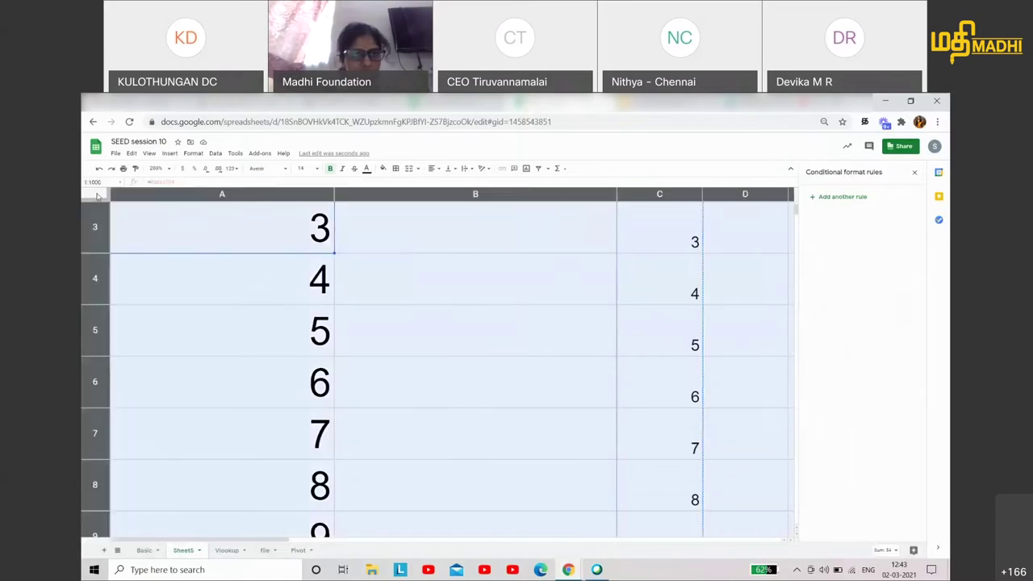
pyautogui.click(319, 168)
pyautogui.click(305, 217)
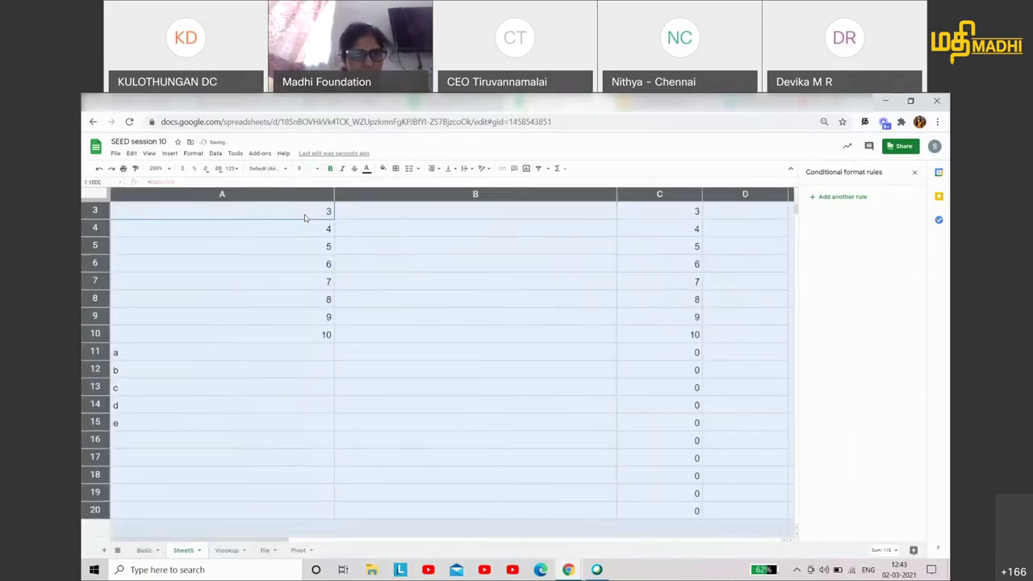
pyautogui.scroll(1, 537, 339)
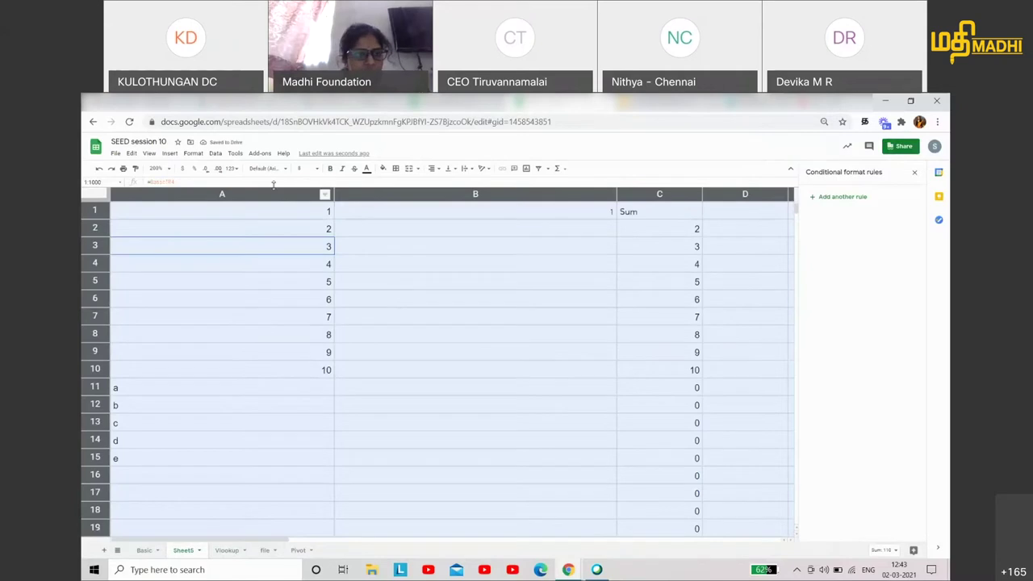
pyautogui.click(252, 215)
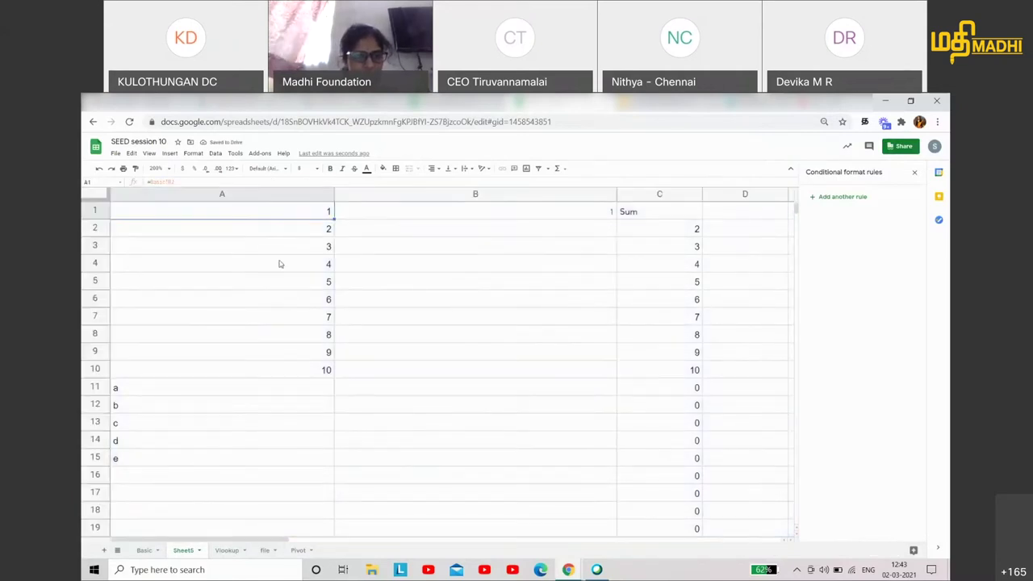
# - Copy the Sample columns from Basic, paste them into Sheet5 as values only, and centre-align them
pyautogui.click(143, 549)
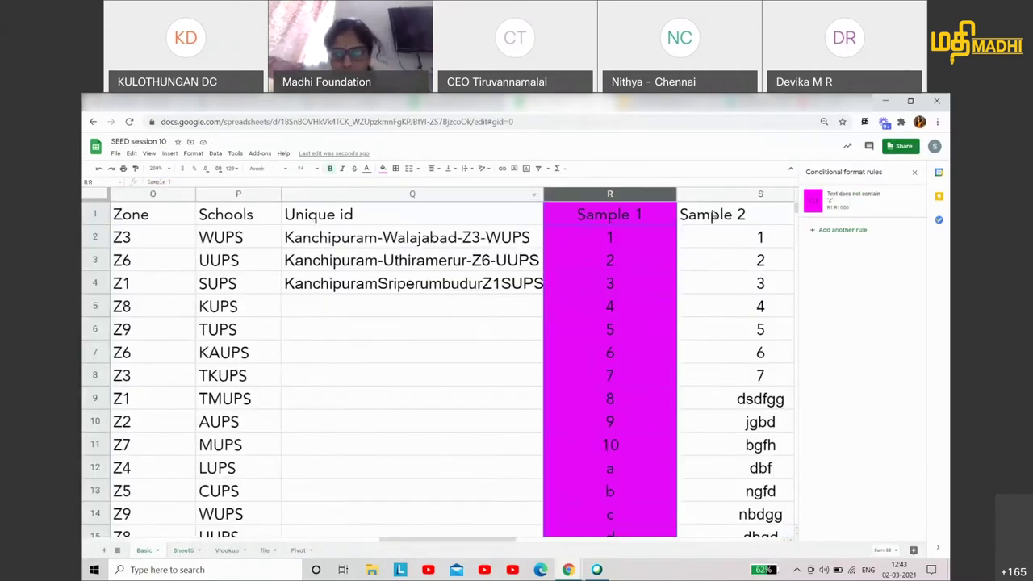
pyautogui.click(702, 194)
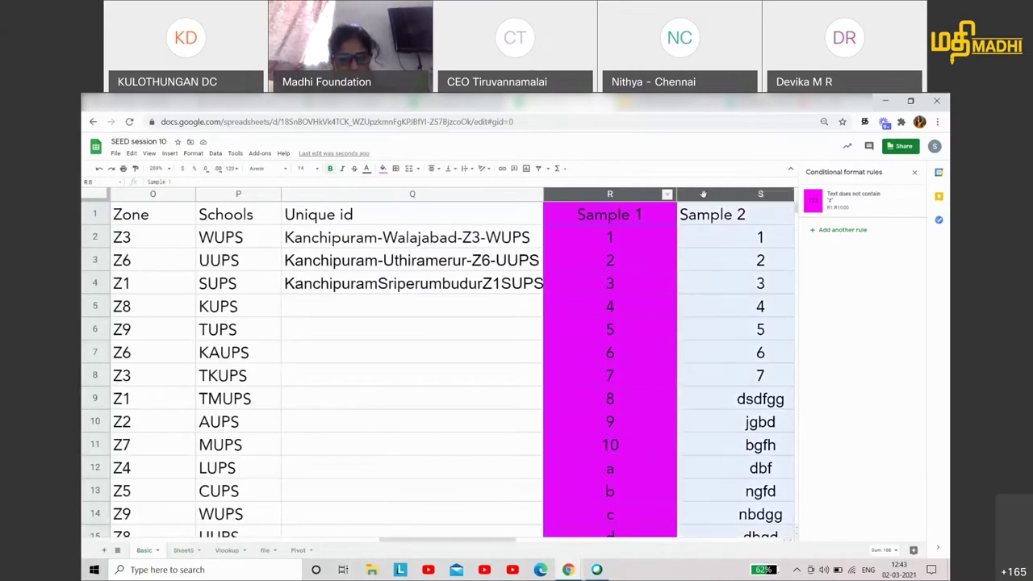
pyautogui.click(184, 550)
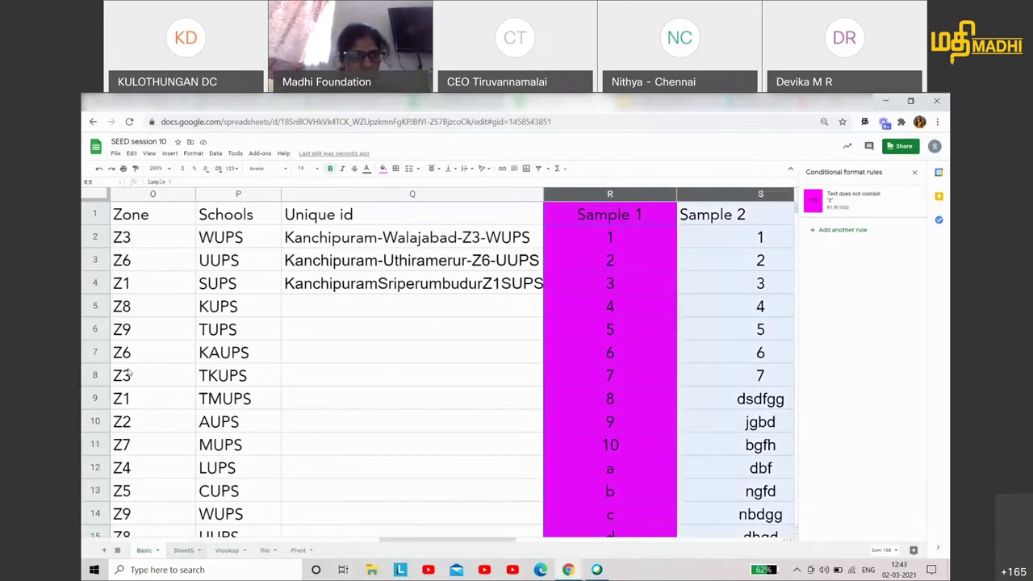
pyautogui.rightClick(147, 212)
pyautogui.moveTo(194, 259)
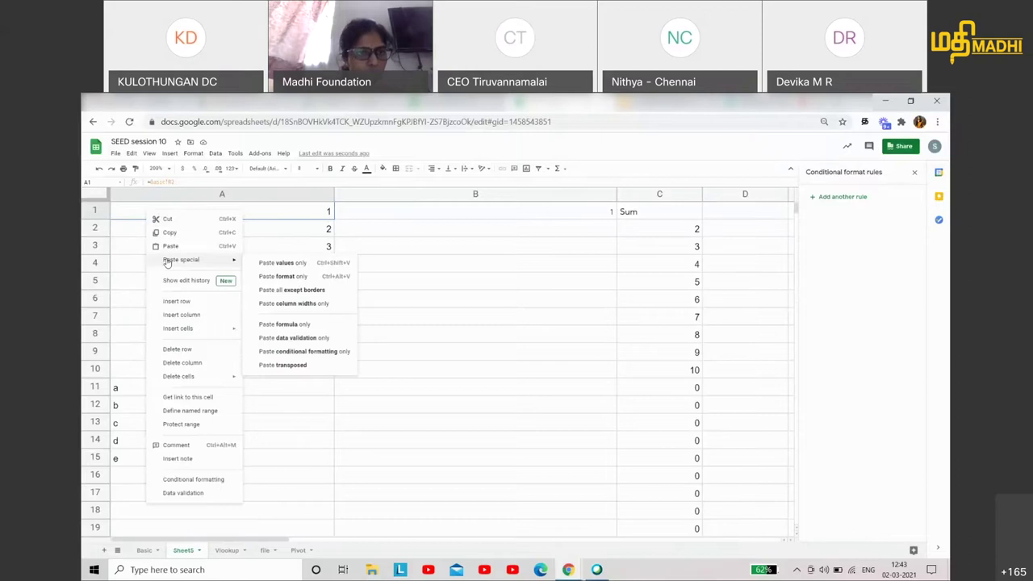
pyautogui.click(303, 263)
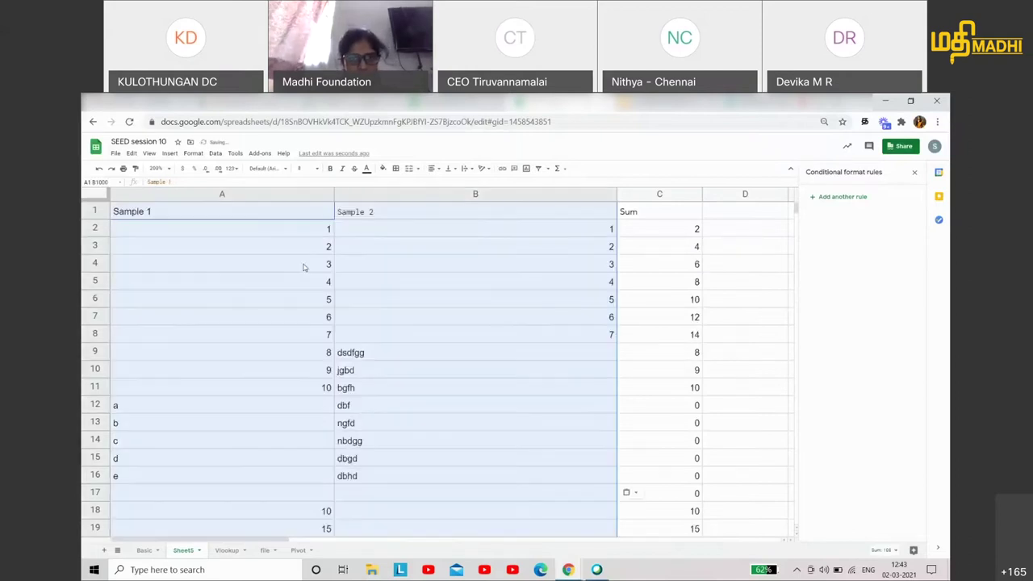
pyautogui.click(436, 168)
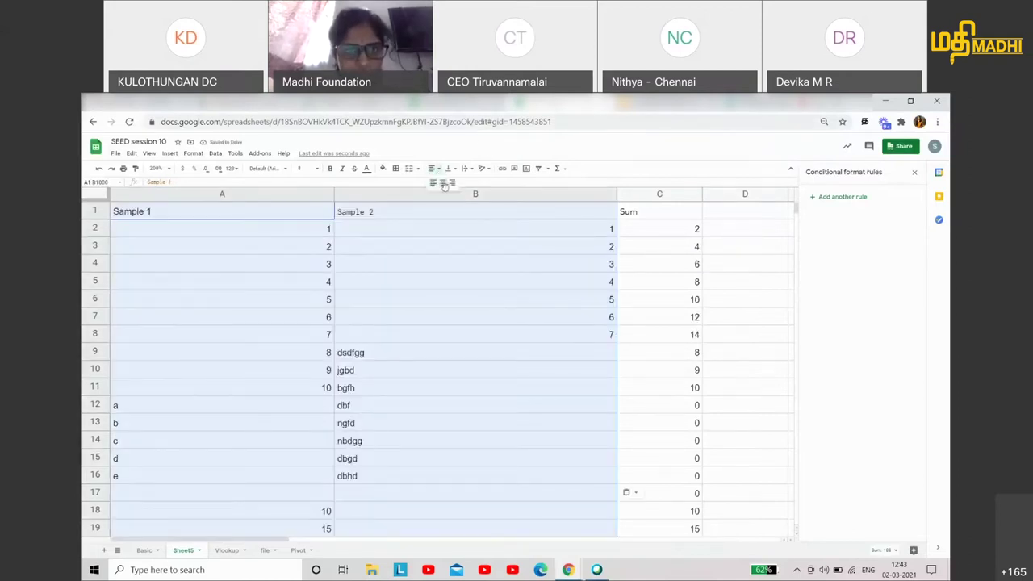
pyautogui.click(443, 183)
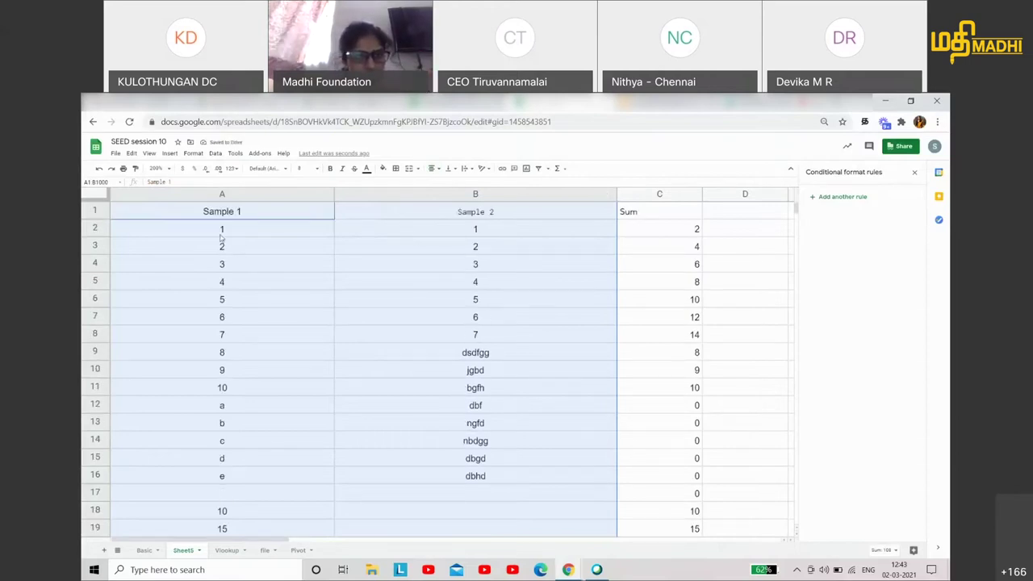
pyautogui.click(464, 195)
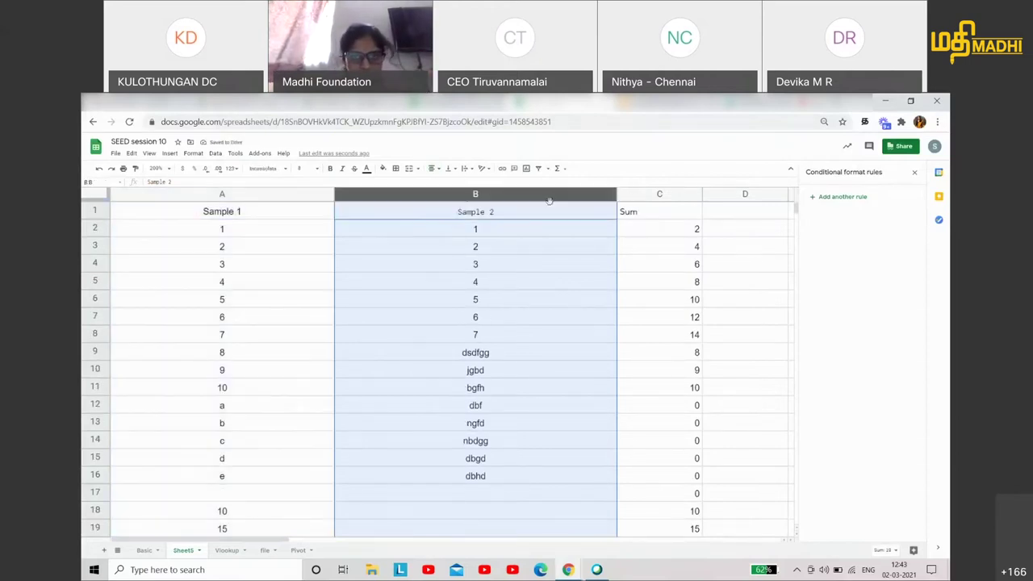
# - Clear the Sum column C and enter 12 in cell A17
pyautogui.click(650, 196)
pyautogui.press('Delete')
pyautogui.click(237, 302)
pyautogui.scroll(-1, 265, 398)
pyautogui.click(227, 459)
pyautogui.write('12')
pyautogui.press('Return')
# - Overwrite A8 with 12 and A6 with 15
pyautogui.click(232, 493)
pyautogui.scroll(1, 277, 402)
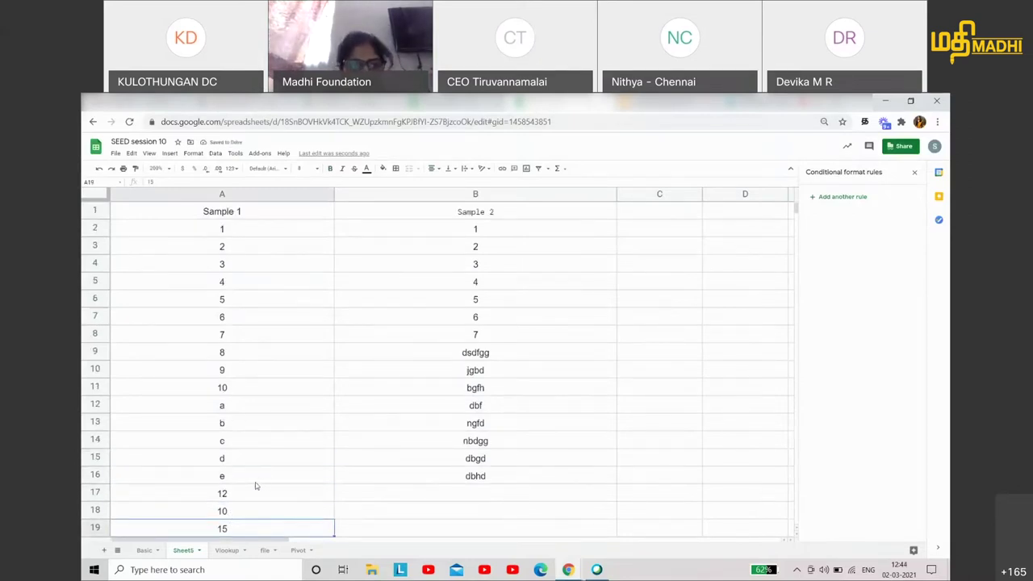
pyautogui.click(234, 336)
pyautogui.write('12')
pyautogui.press('Up')
pyautogui.press('Up')
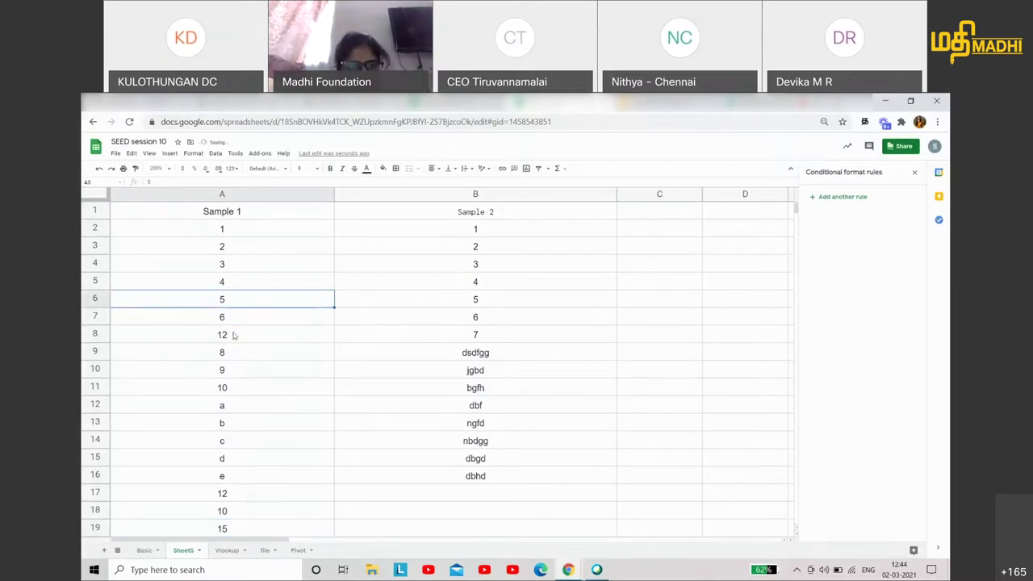
pyautogui.write('15')
pyautogui.press('Down')
pyautogui.press('Down')
pyautogui.press('Up')
pyautogui.press('Up')
pyautogui.press('Up')
pyautogui.press('Up')
pyautogui.press('Up')
pyautogui.press('Up')
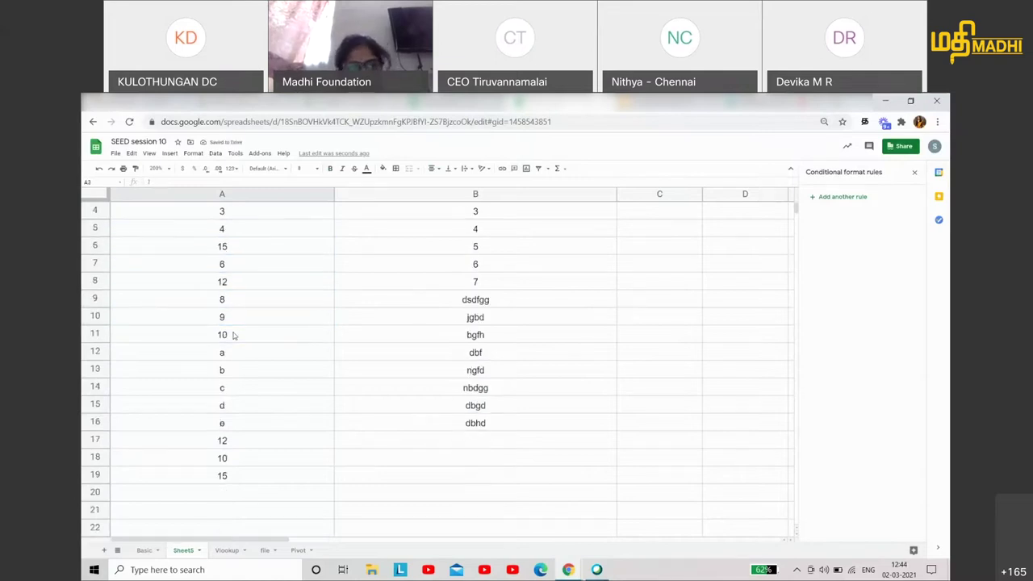
# - Check the duplicate pairs 15, 10 and 12 in column A, then clear column B's Sample 2 data
pyautogui.click(236, 303)
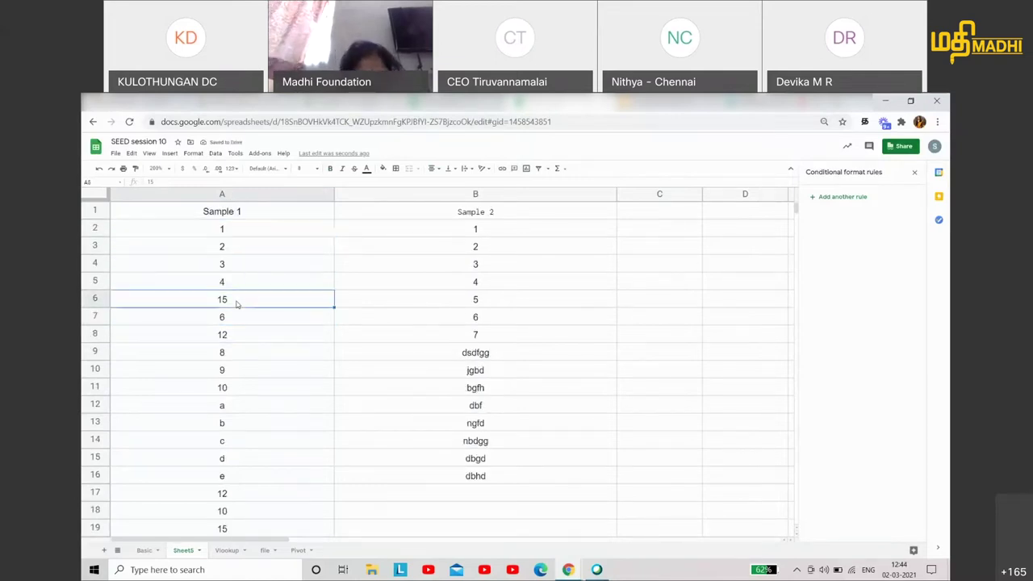
pyautogui.keyDown('ctrl'); pyautogui.click(231, 526); pyautogui.keyUp('ctrl')
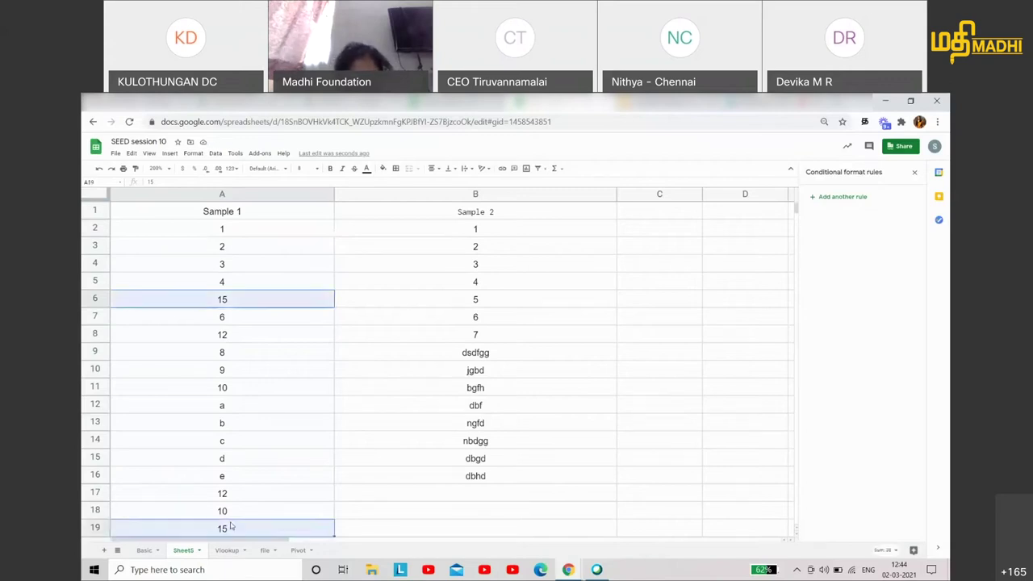
pyautogui.click(231, 517)
pyautogui.click(237, 385)
pyautogui.click(234, 334)
pyautogui.click(229, 498)
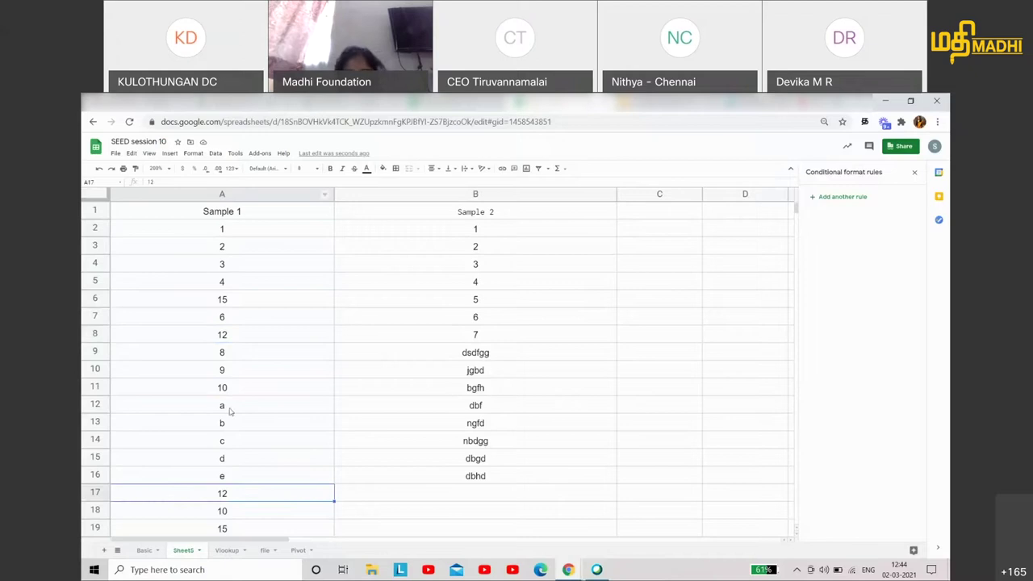
pyautogui.click(464, 195)
pyautogui.press('Delete')
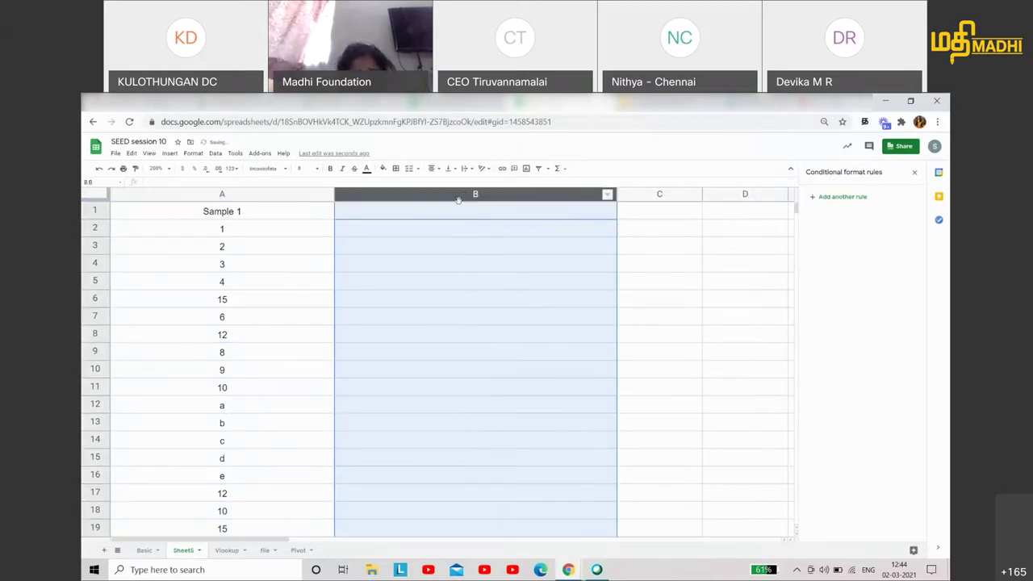
# - Select column A on Sheet5, then switch to the presentation's Poll Time slide
pyautogui.click(238, 194)
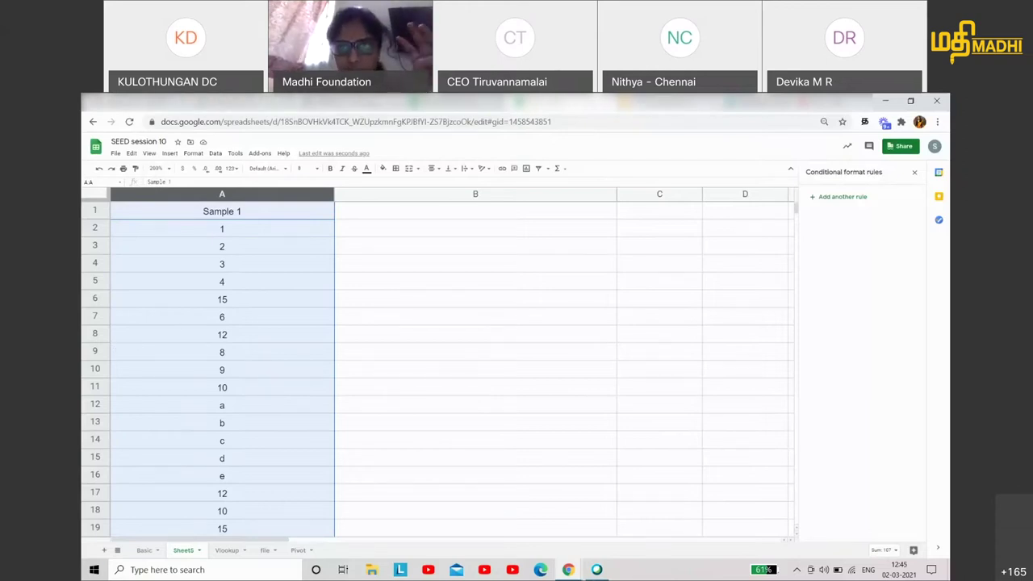
pyautogui.hotkey('ctrl', 'Tab')
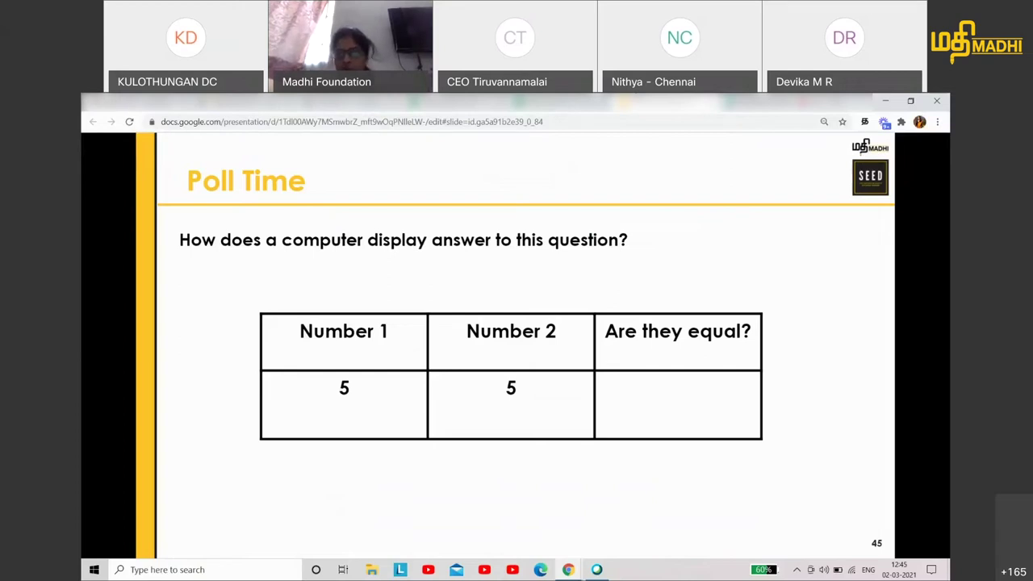
# - Advance to slide 46, which explains =countif(select columns, criterion)
pyautogui.press('Right')
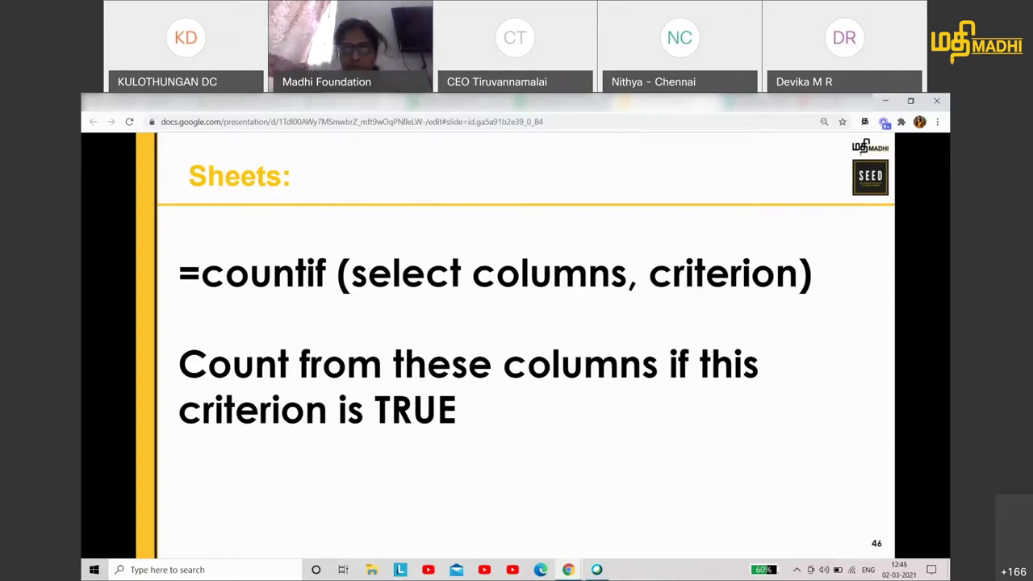
# - Enter =countif(A2:A19,"<3") in B2 of Sheet5 so it returns 2
pyautogui.hotkey('ctrl', 'Tab')
pyautogui.click(235, 274)
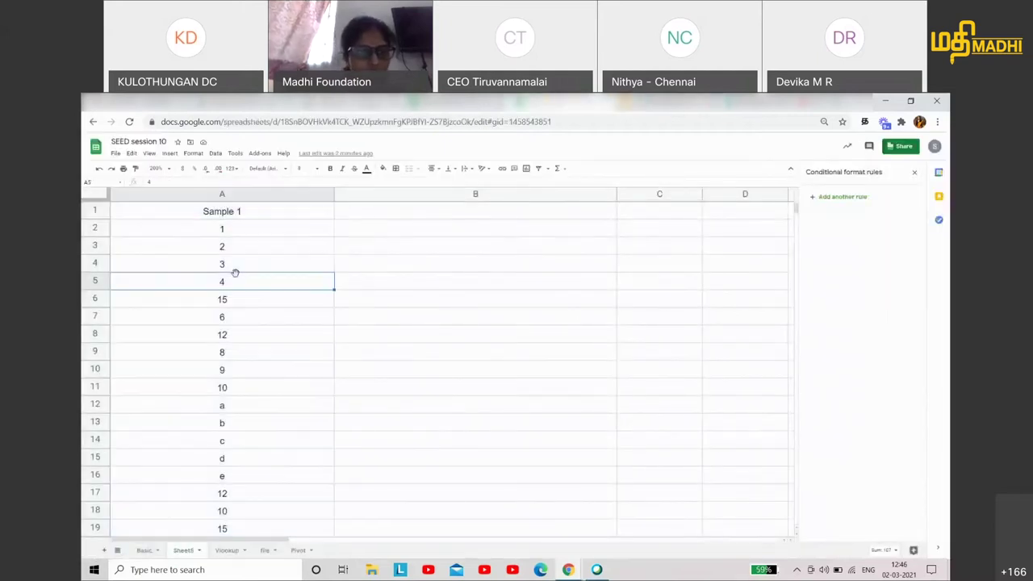
pyautogui.click(379, 226)
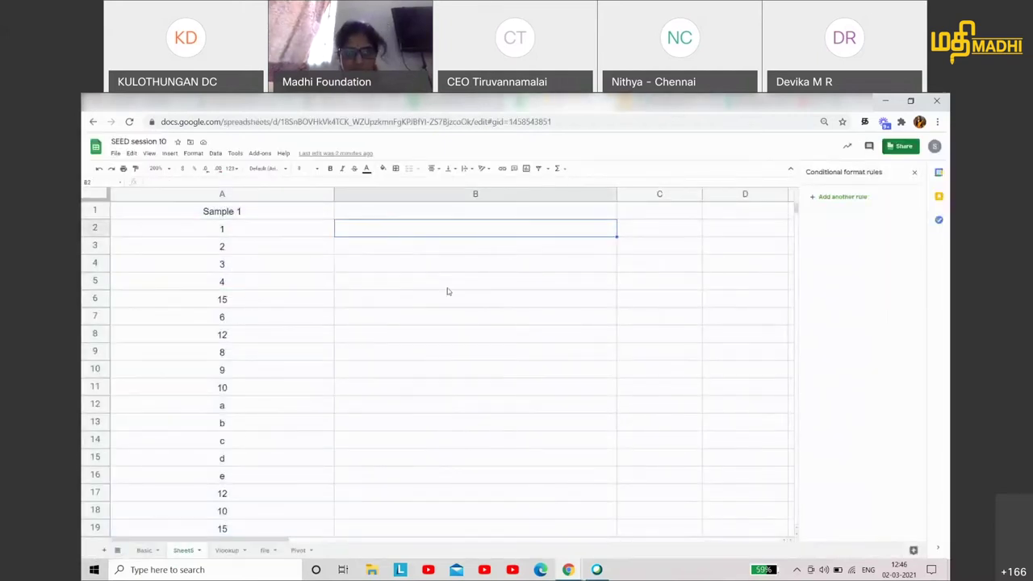
pyautogui.write('=countif(')
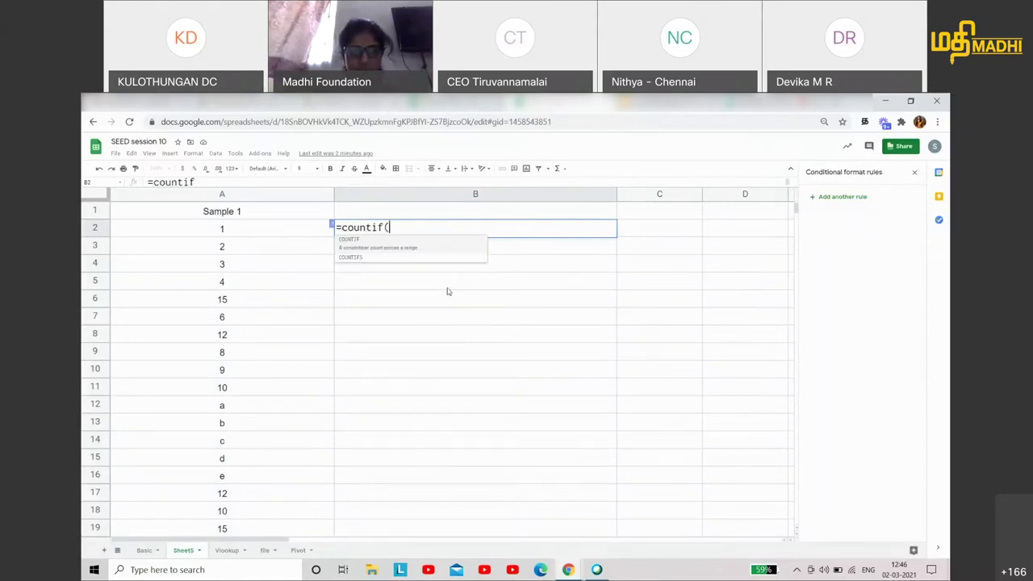
pyautogui.click(256, 233)
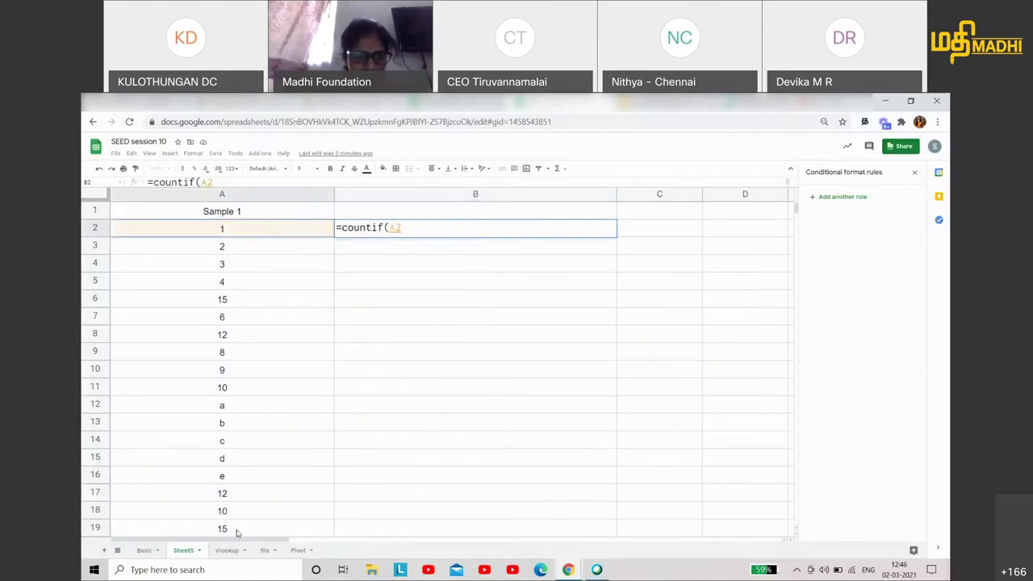
pyautogui.moveTo(256, 233); pyautogui.dragTo(239, 532)
pyautogui.scroll(-1, 242, 484)
pyautogui.scroll(1, 246, 336)
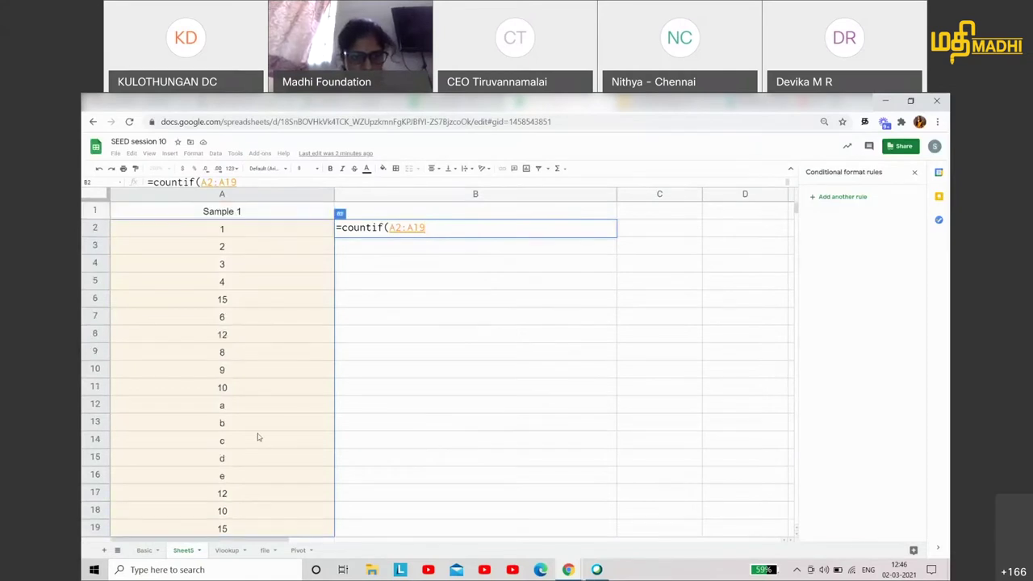
pyautogui.write(',"<')
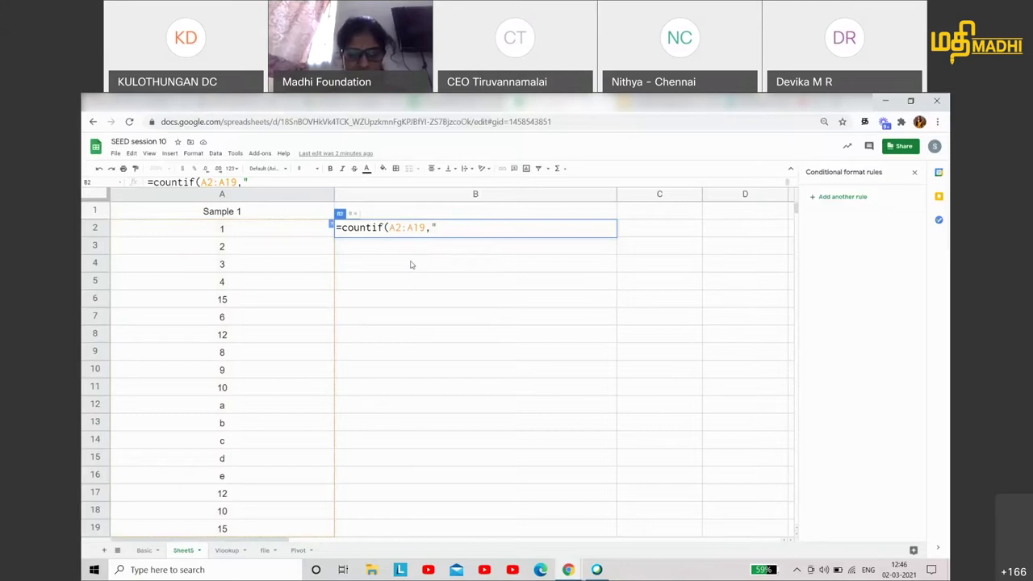
pyautogui.write('3')
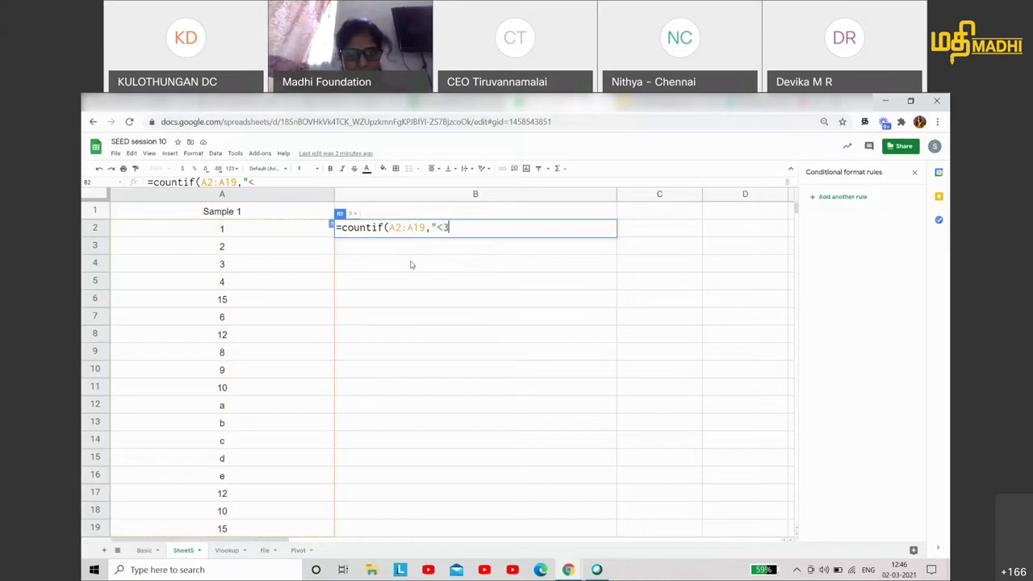
pyautogui.write('")')
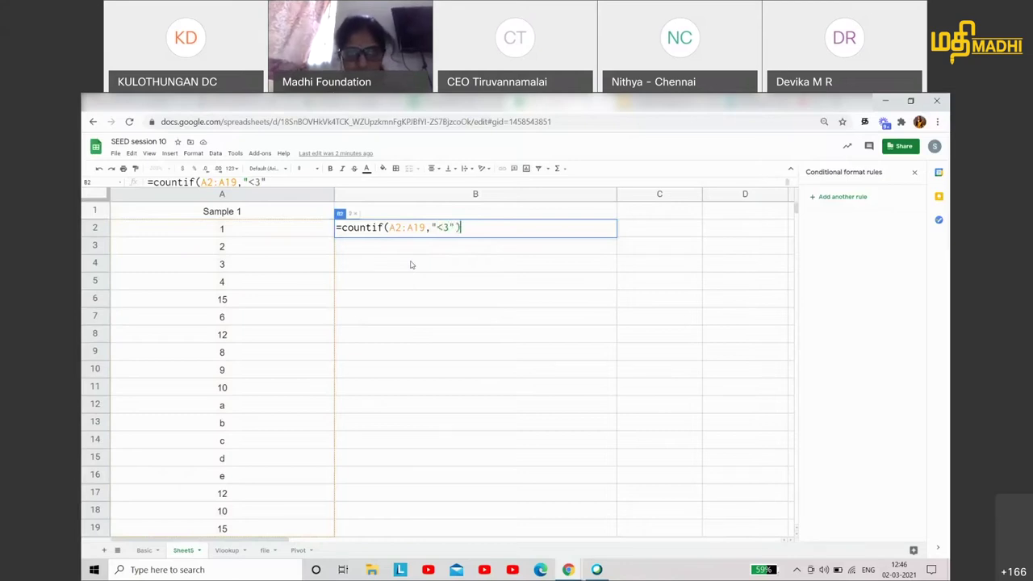
pyautogui.click(89, 197)
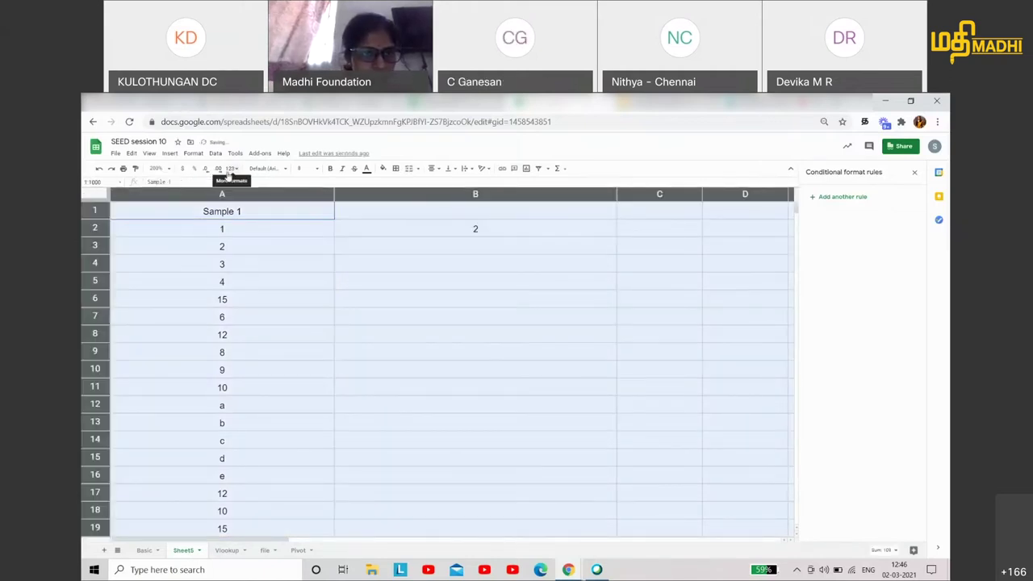
# - Set all Sheet5 text to size 36 and clear the COUNTIF formula from B2
pyautogui.click(316, 169)
pyautogui.click(302, 322)
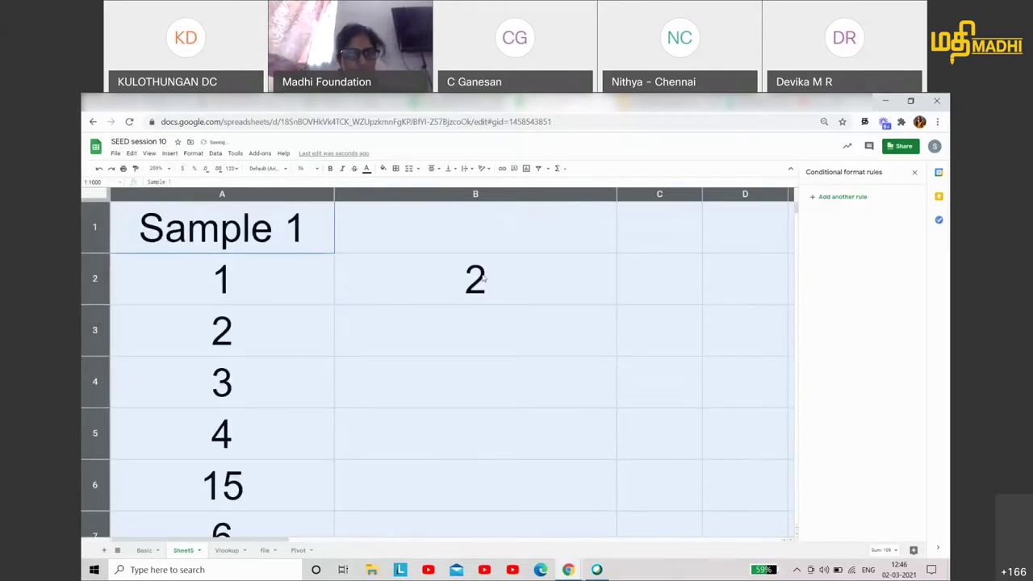
pyautogui.click(486, 278)
pyautogui.press('Delete')
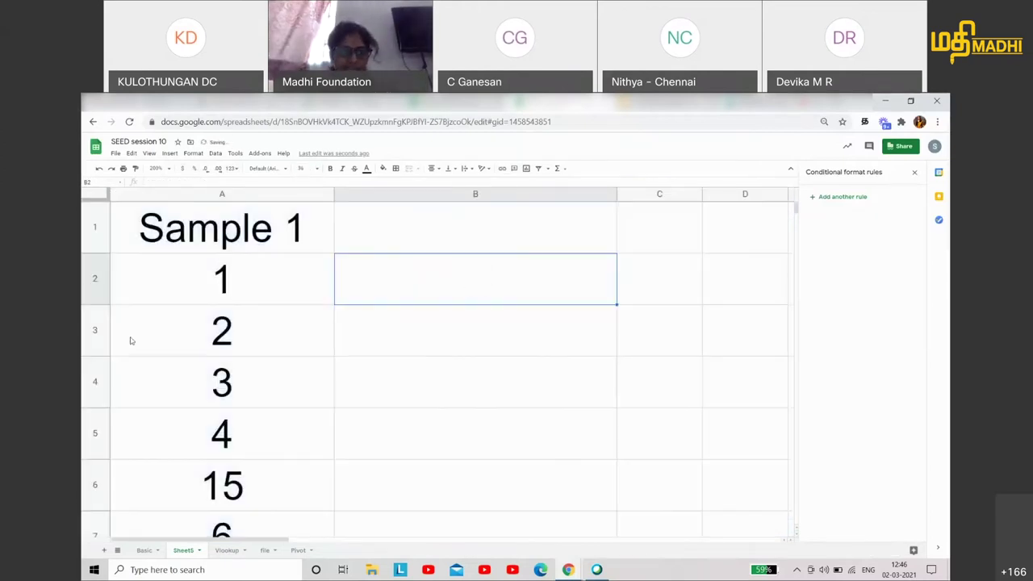
# - Scroll through the enlarged Sample 1 values and select column A
pyautogui.scroll(-2, 202, 379)
pyautogui.scroll(-2, 203, 379)
pyautogui.scroll(-4, 200, 388)
pyautogui.scroll(-4, 200, 388)
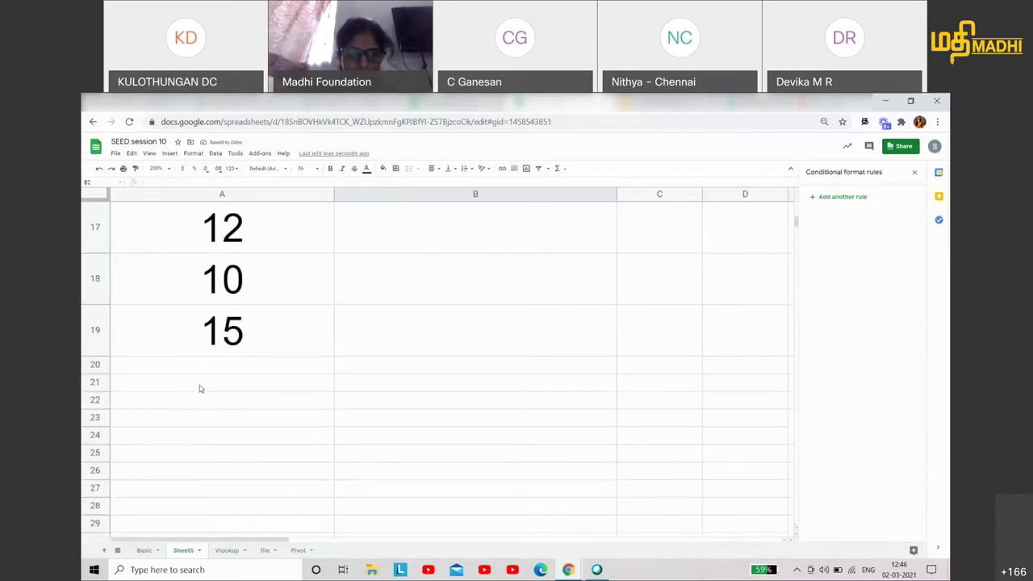
pyautogui.scroll(10, 202, 387)
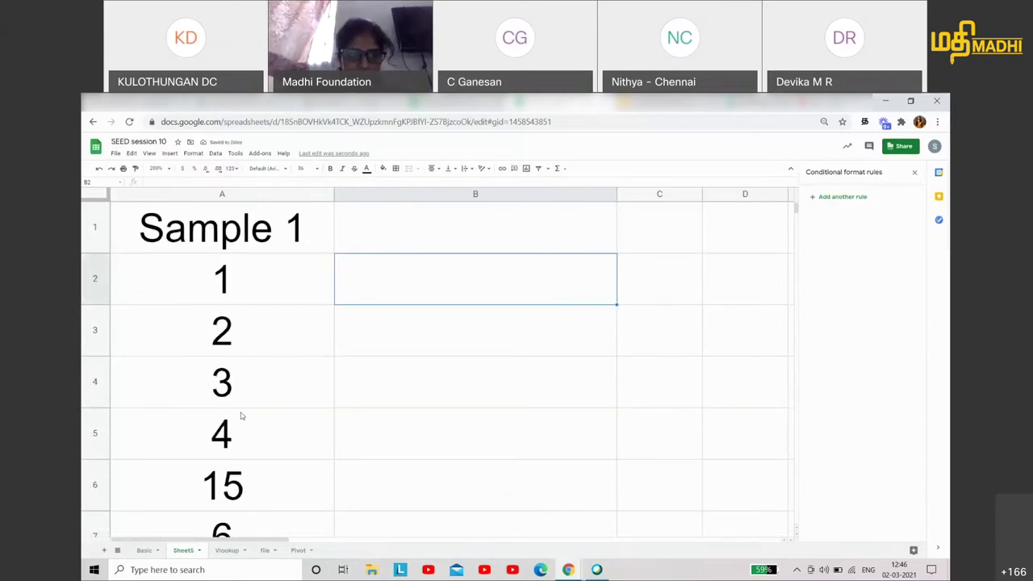
pyautogui.scroll(-2, 242, 416)
pyautogui.scroll(-1, 240, 444)
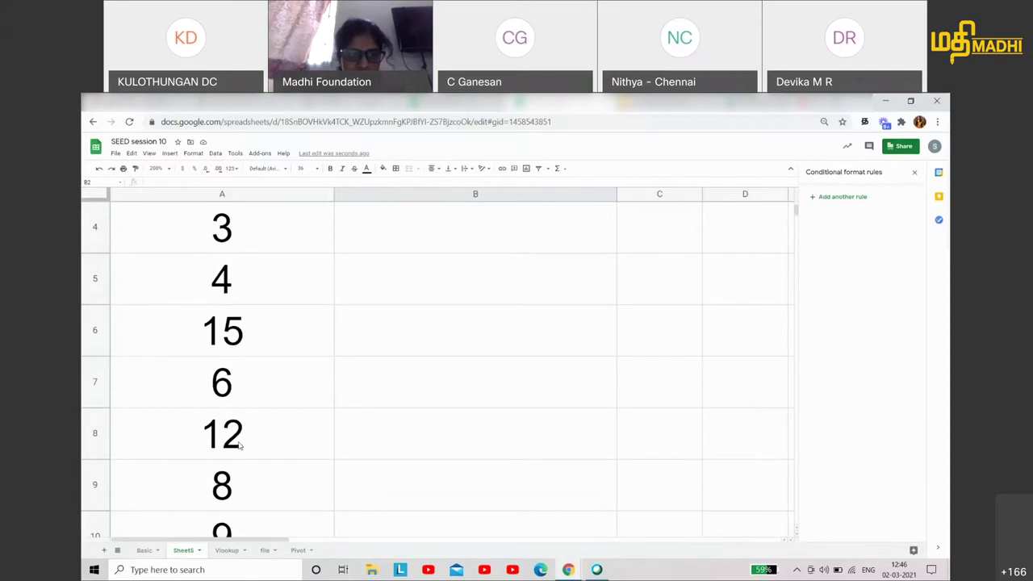
pyautogui.scroll(-1, 240, 445)
pyautogui.scroll(-3, 239, 446)
pyautogui.scroll(-2, 239, 445)
pyautogui.scroll(-4, 239, 446)
pyautogui.scroll(-1, 240, 445)
pyautogui.scroll(7, 240, 446)
pyautogui.scroll(7, 239, 445)
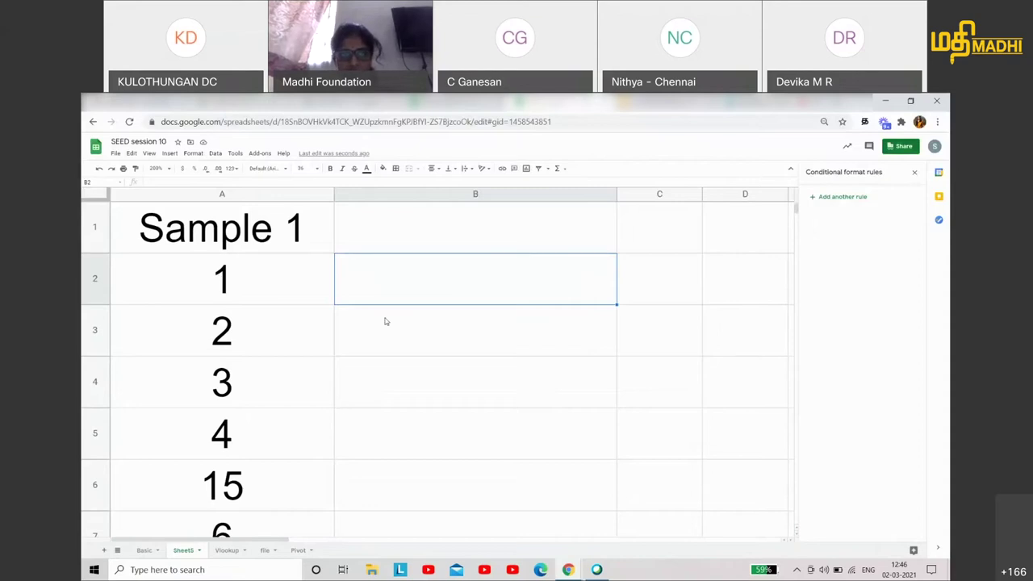
pyautogui.click(230, 193)
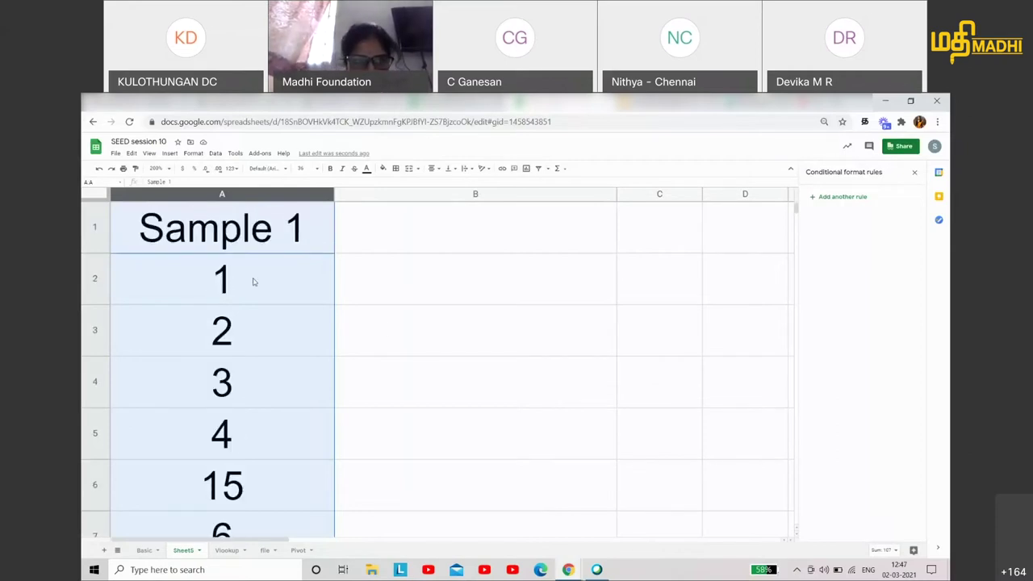
# - Step through the Sample 1 values in column A to the end of the data
pyautogui.click(254, 286)
pyautogui.press('Down')
pyautogui.press('Down')
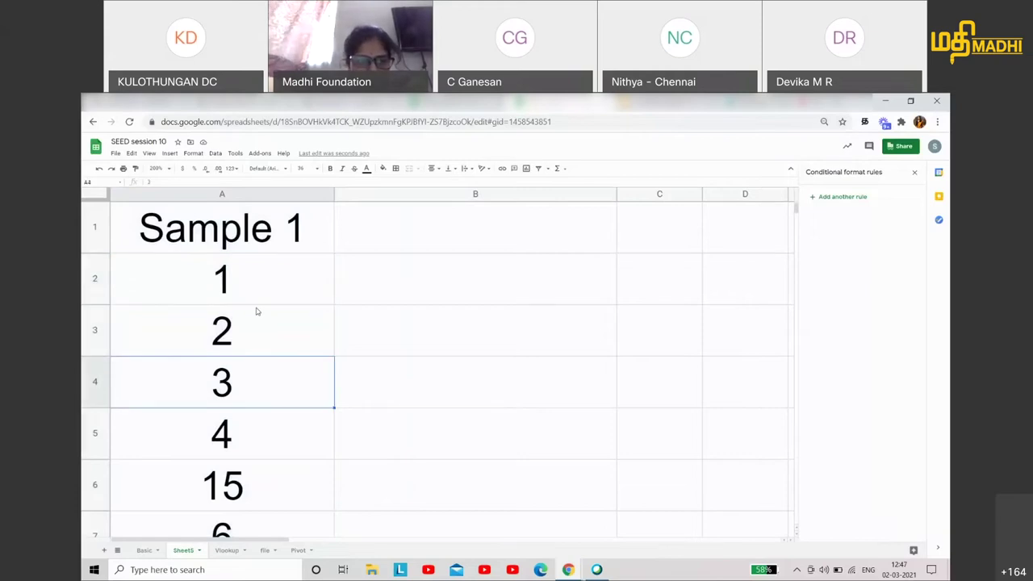
pyautogui.press('Down')
pyautogui.press('Down')
pyautogui.press('Down')
pyautogui.press('Down')
pyautogui.press('Down')
pyautogui.press('Down')
pyautogui.press('Down')
pyautogui.press('Down')
pyautogui.press('Down')
pyautogui.press('Down')
pyautogui.press('Down')
pyautogui.press('Down')
pyautogui.press('Down')
pyautogui.press('Down')
pyautogui.press('Down')
pyautogui.press('Down')
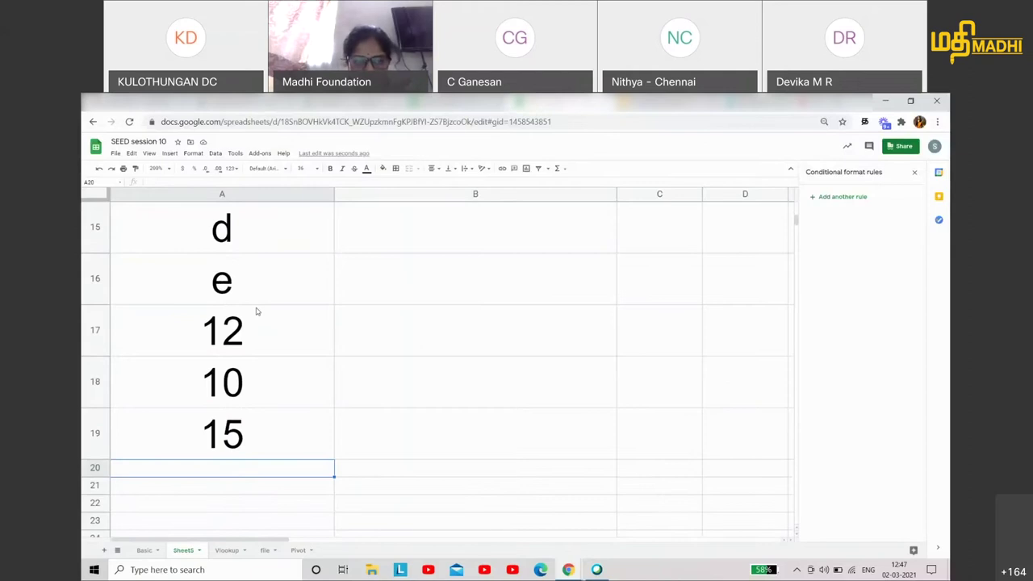
pyautogui.press('Up')
pyautogui.press('Up')
pyautogui.press('Up')
pyautogui.press('Up')
pyautogui.press('Up')
pyautogui.press('Up')
pyautogui.press('Up')
pyautogui.press('Down')
pyautogui.press('Down')
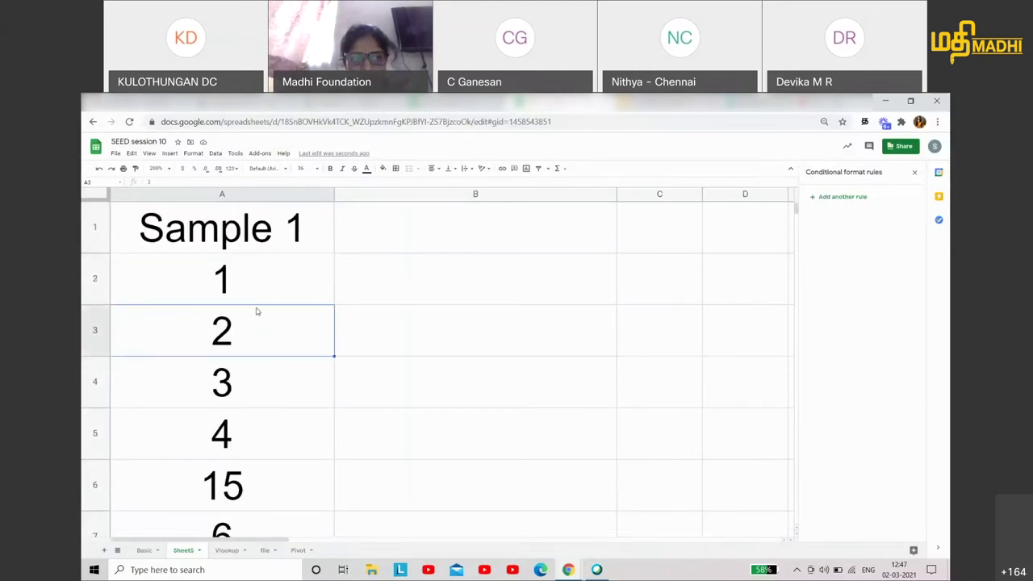
pyautogui.press('Down')
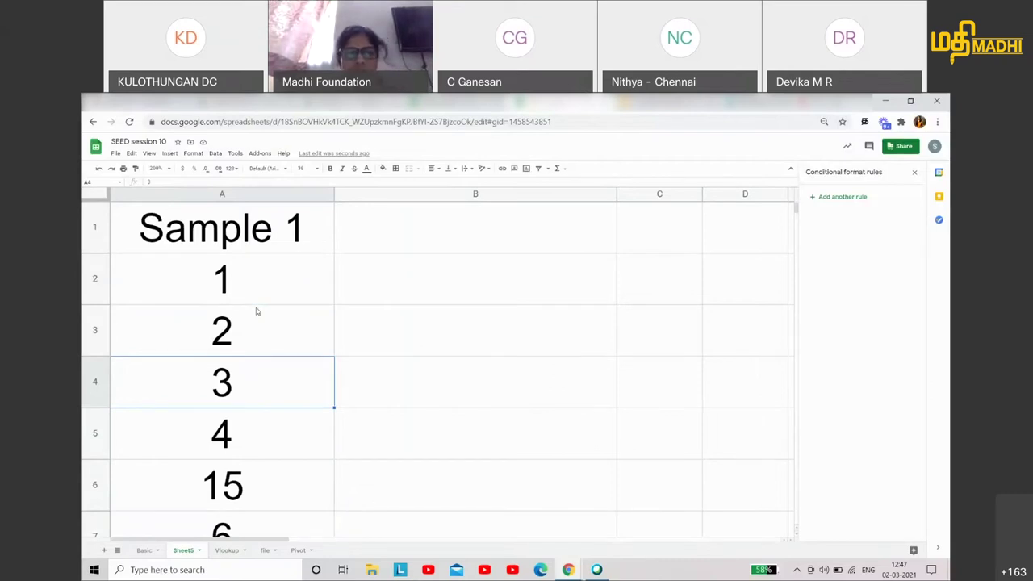
# - Check cells A2 (1) and A3 (2), then pick empty cell B2 for a formula
pyautogui.click(265, 284)
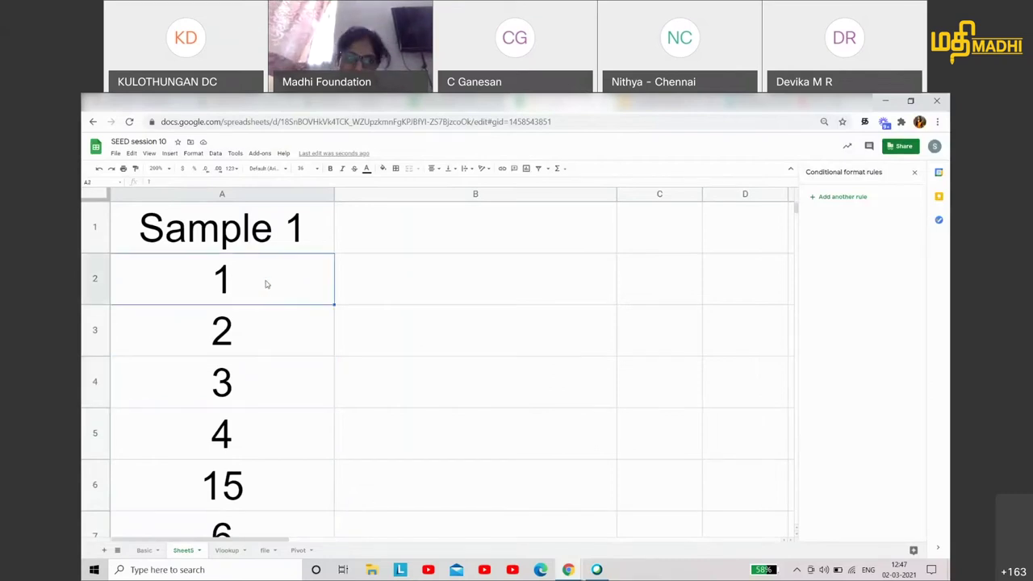
pyautogui.click(262, 323)
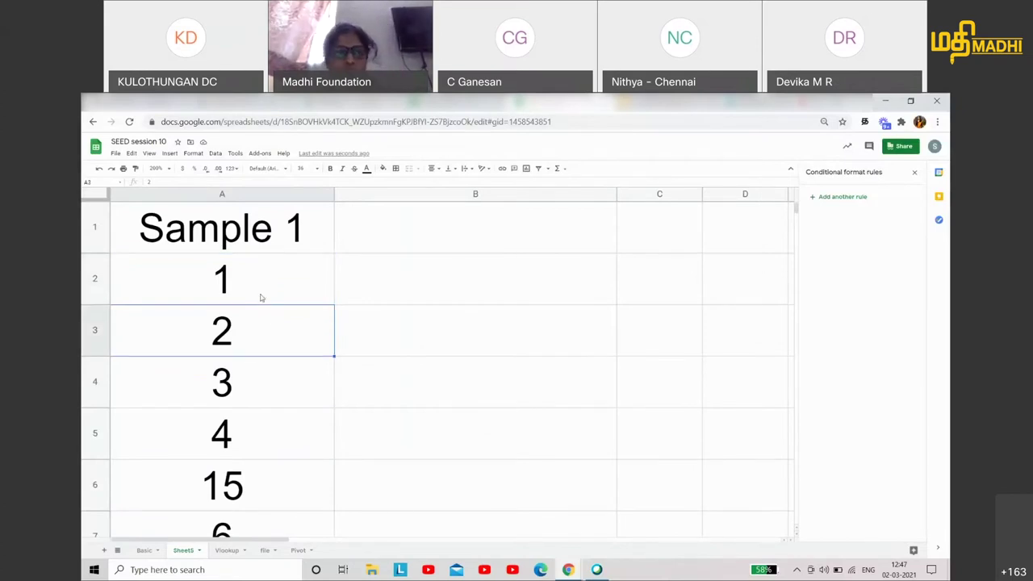
pyautogui.click(256, 291)
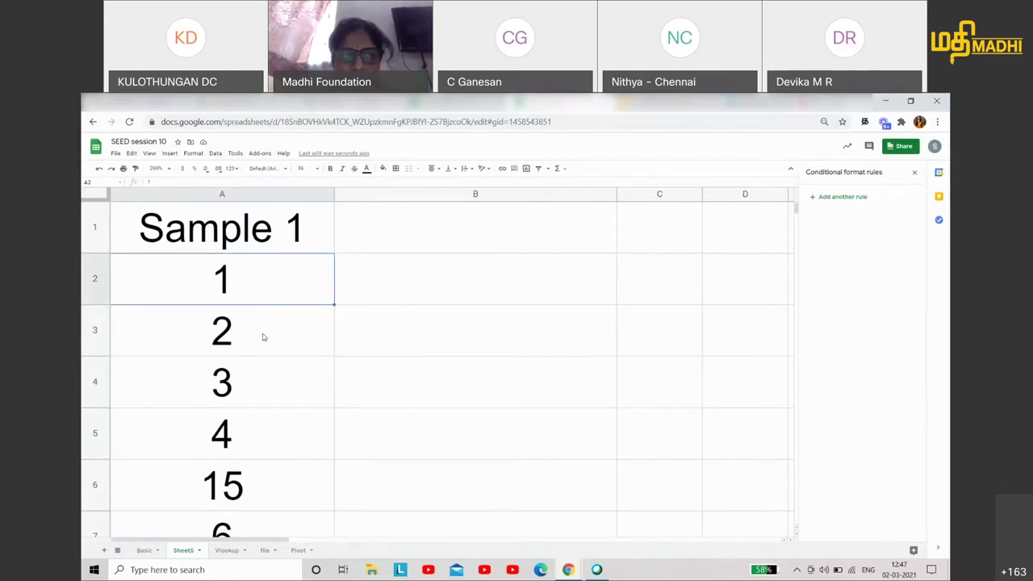
pyautogui.scroll(-3, 277, 442)
pyautogui.scroll(-3, 278, 443)
pyautogui.scroll(-3, 279, 443)
pyautogui.scroll(-3, 278, 444)
pyautogui.scroll(5, 279, 443)
pyautogui.scroll(2, 280, 448)
pyautogui.keyDown('shift'); pyautogui.click(254, 321); pyautogui.keyUp('shift')
pyautogui.click(251, 275)
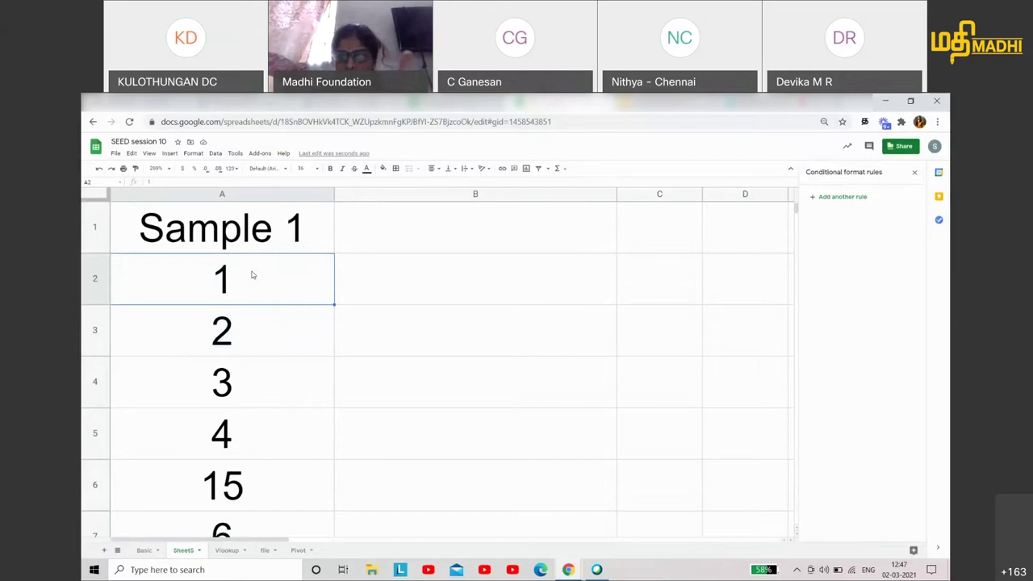
pyautogui.click(458, 281)
# - Set cell B2's font size to 36
pyautogui.write('=c')
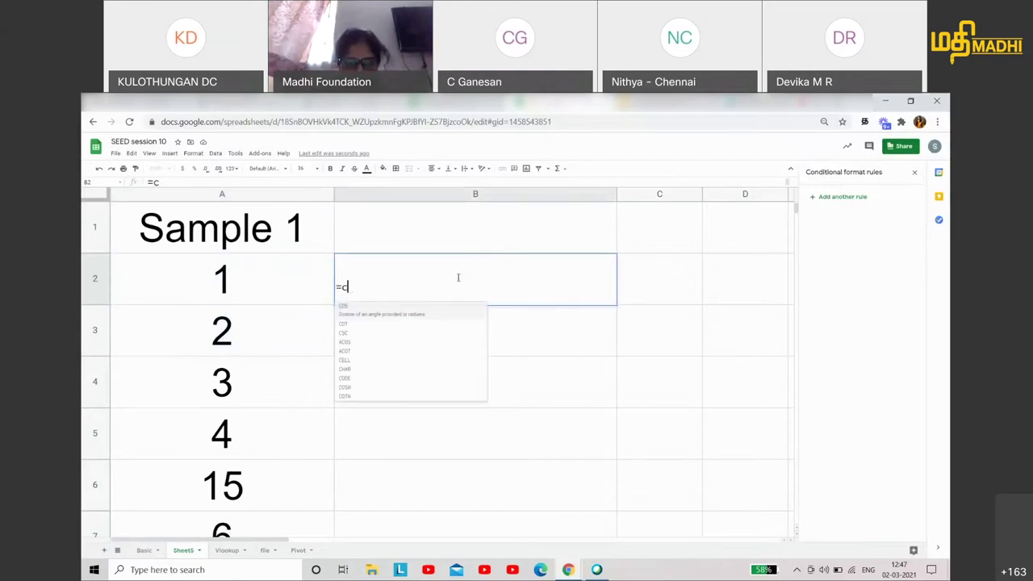
pyautogui.press('BackSpace')
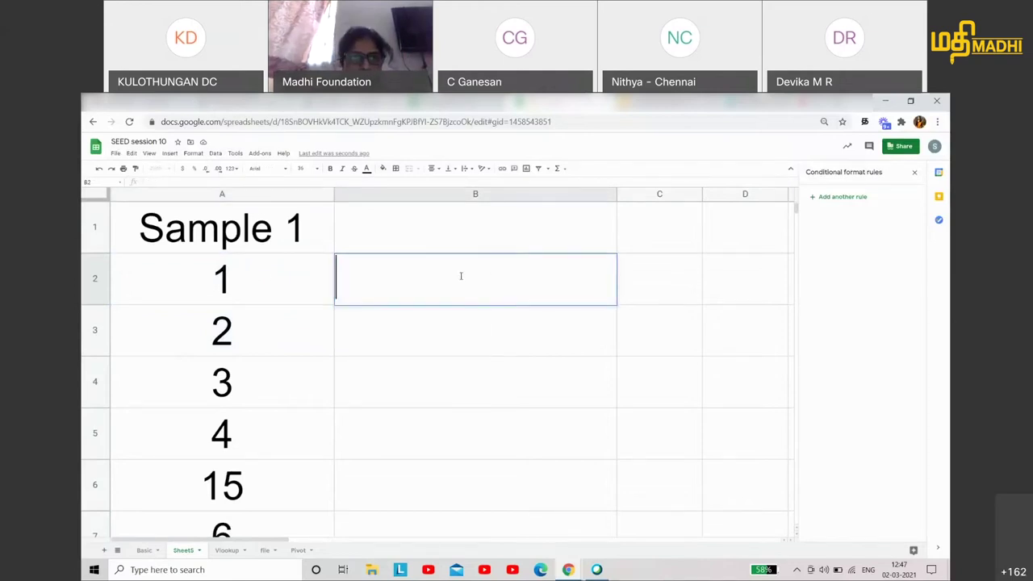
pyautogui.click(322, 171)
pyautogui.click(300, 324)
# - Enter =countif(A2:A19,"<2") in B2, which returns 1
pyautogui.write('=countif(')
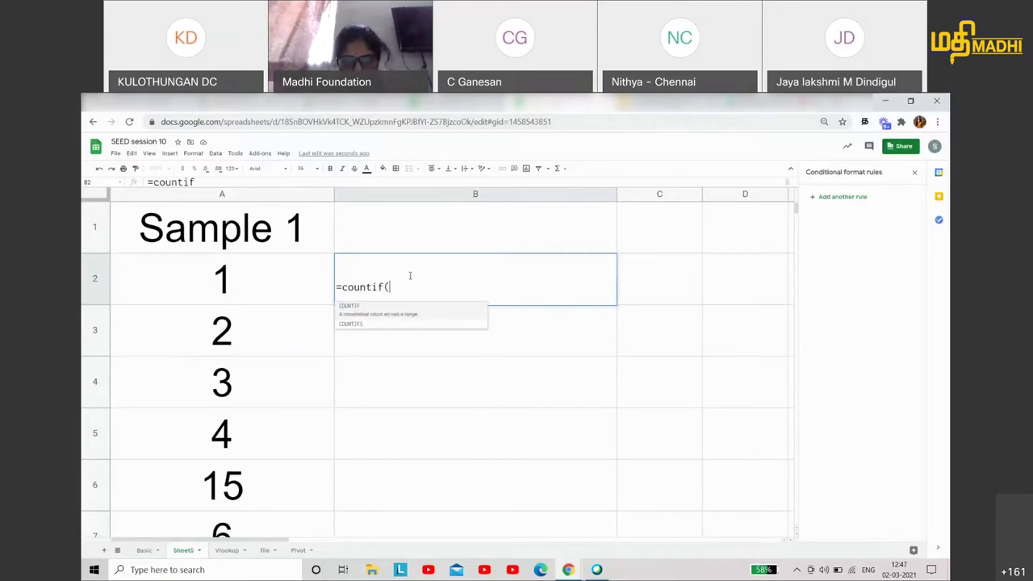
pyautogui.click(234, 281)
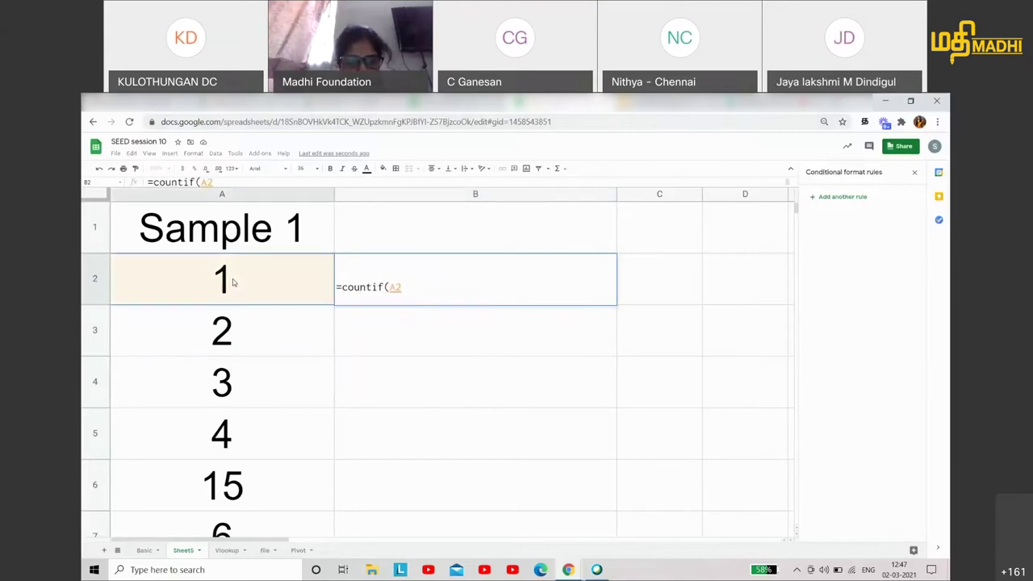
pyautogui.scroll(-10, 246, 346)
pyautogui.moveTo(233, 281); pyautogui.dragTo(254, 227)
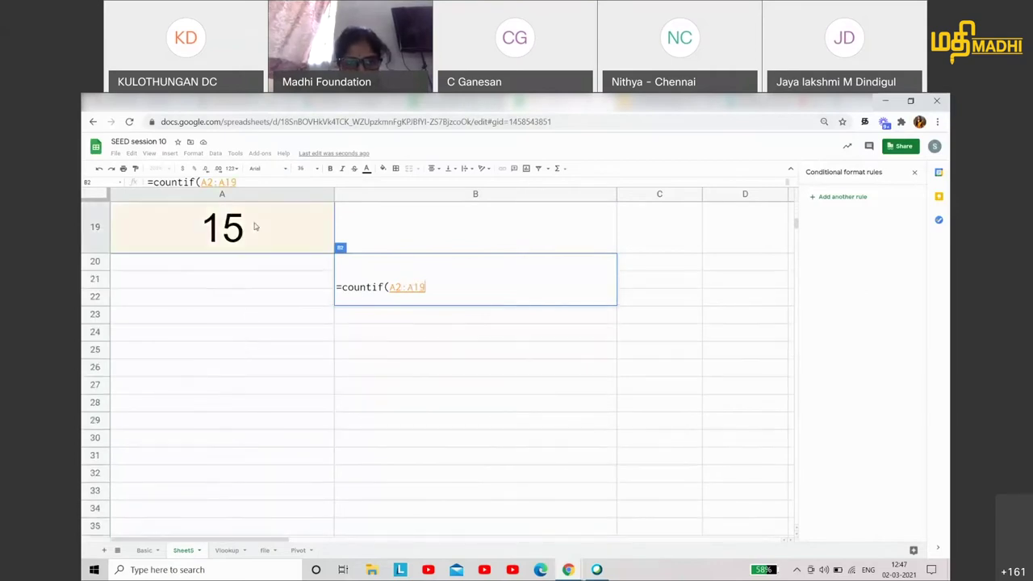
pyautogui.write(',')
pyautogui.scroll(5, 460, 336)
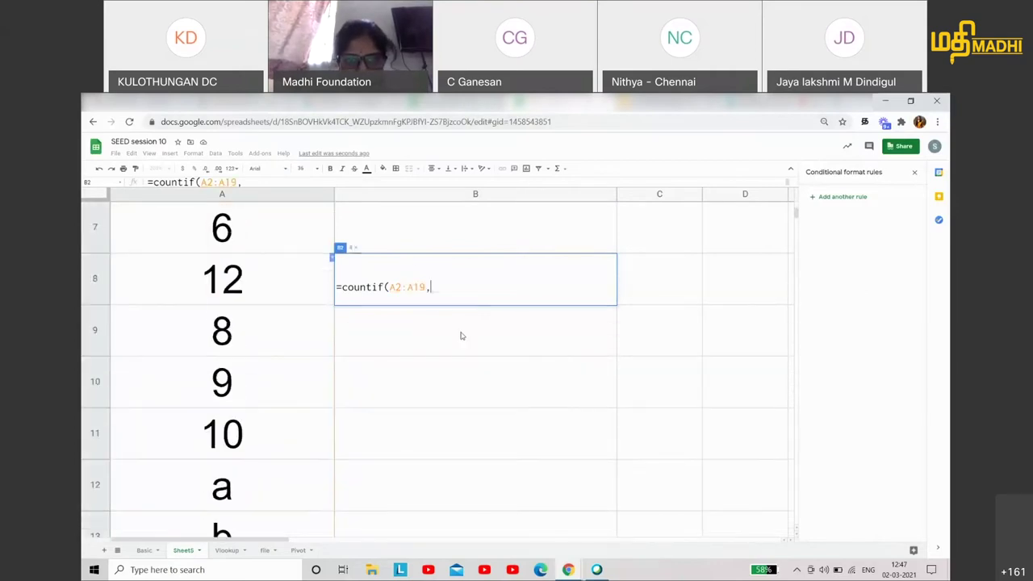
pyautogui.scroll(3, 460, 335)
pyautogui.write('"')
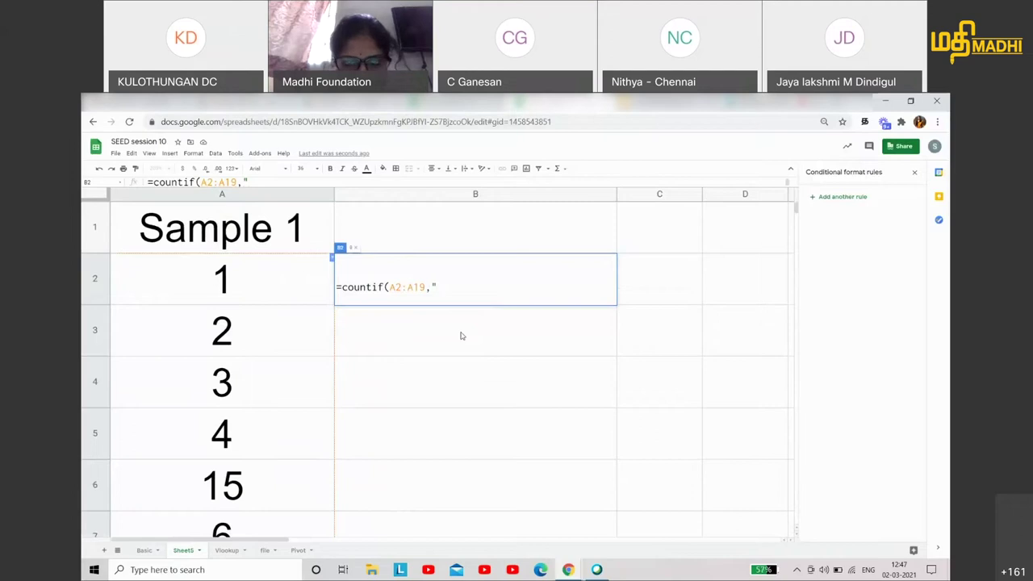
pyautogui.write('<2")')
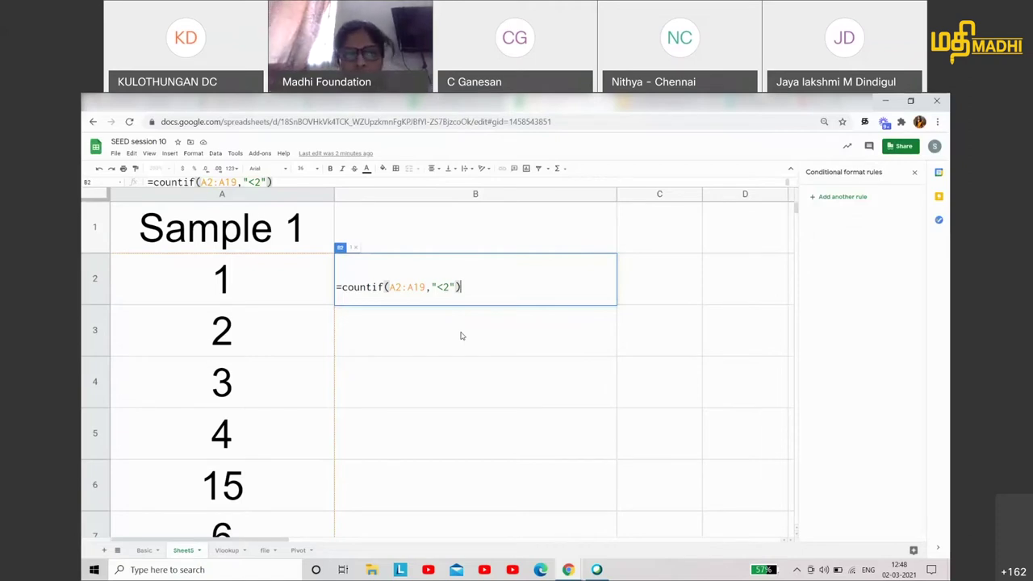
pyautogui.press('Return')
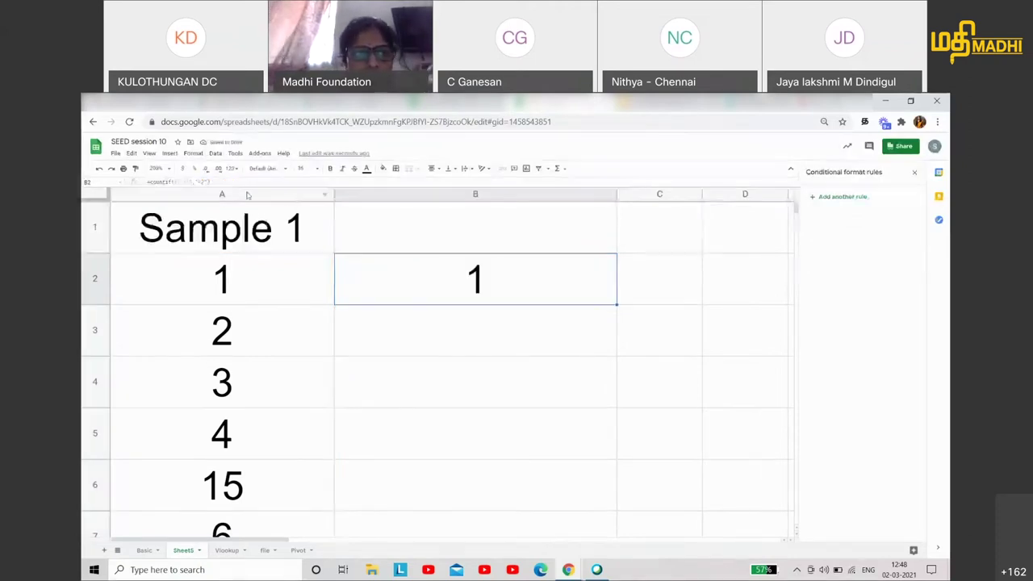
# - Change B2's criterion to "<5" so the formula =countif(A2:A19,"<5") returns 4
pyautogui.click(204, 183)
pyautogui.write('5')
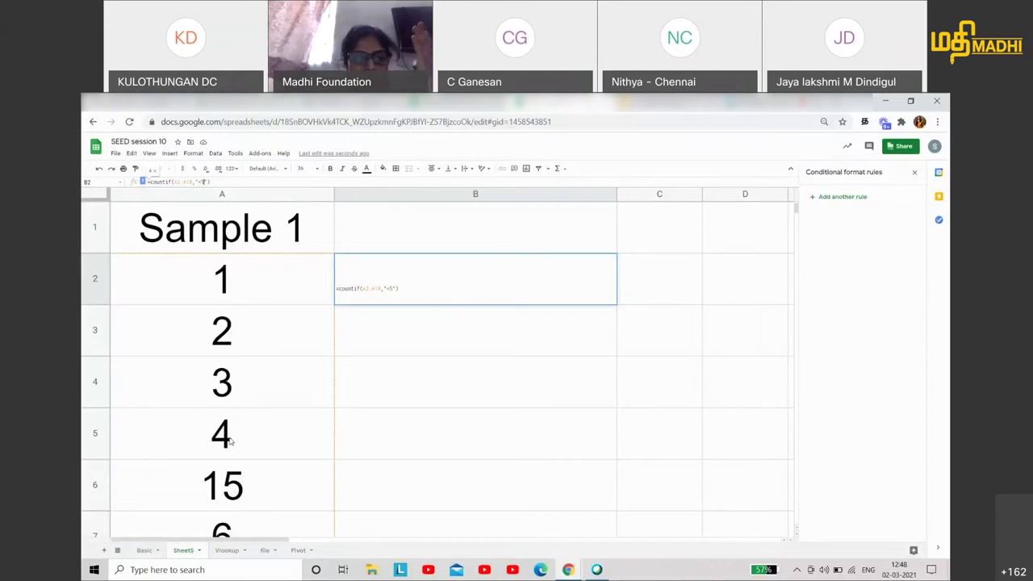
pyautogui.scroll(-3, 229, 441)
pyautogui.scroll(-2, 229, 441)
pyautogui.scroll(-5, 230, 438)
pyautogui.scroll(-2, 229, 441)
pyautogui.scroll(10, 229, 440)
pyautogui.scroll(1, 229, 441)
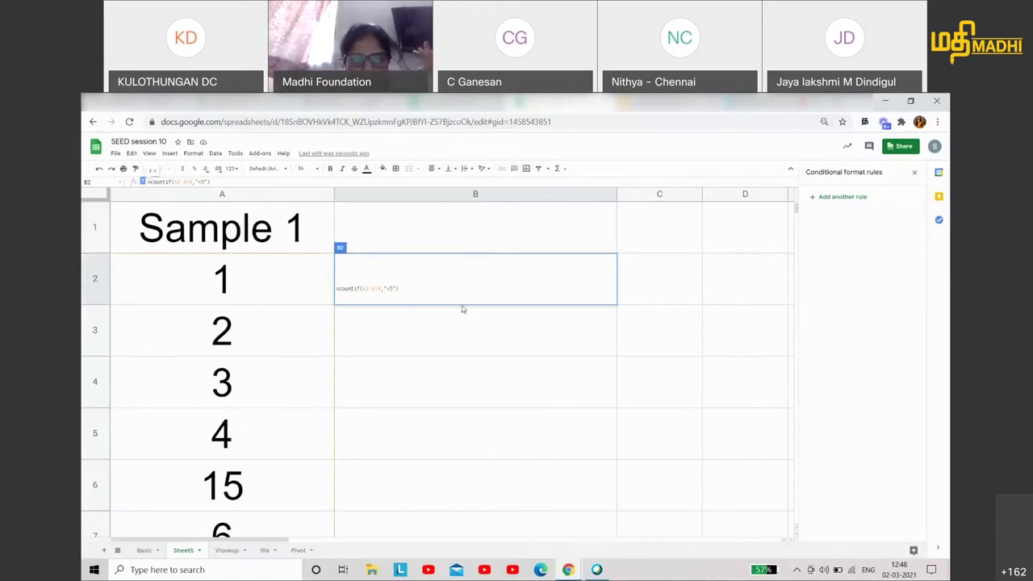
pyautogui.press('Return')
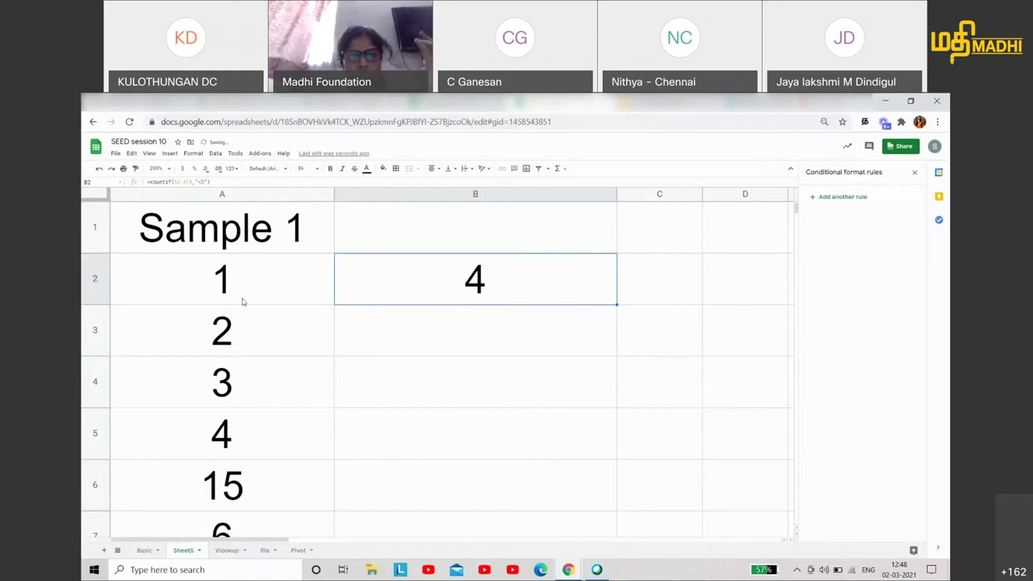
# - Compare cells A4 (3) and A5 (4) against the count in B2
pyautogui.click(245, 395)
pyautogui.click(249, 449)
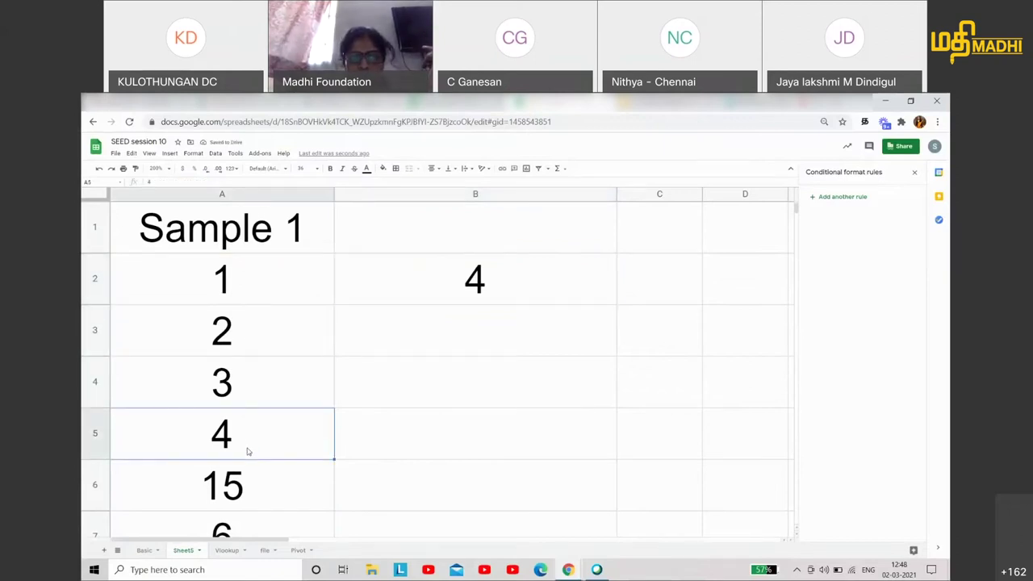
pyautogui.click(496, 293)
# - Go to slide 47 showing the =countif($A$1:$A$100, A1) examples
pyautogui.hotkey('ctrl', 'Tab')
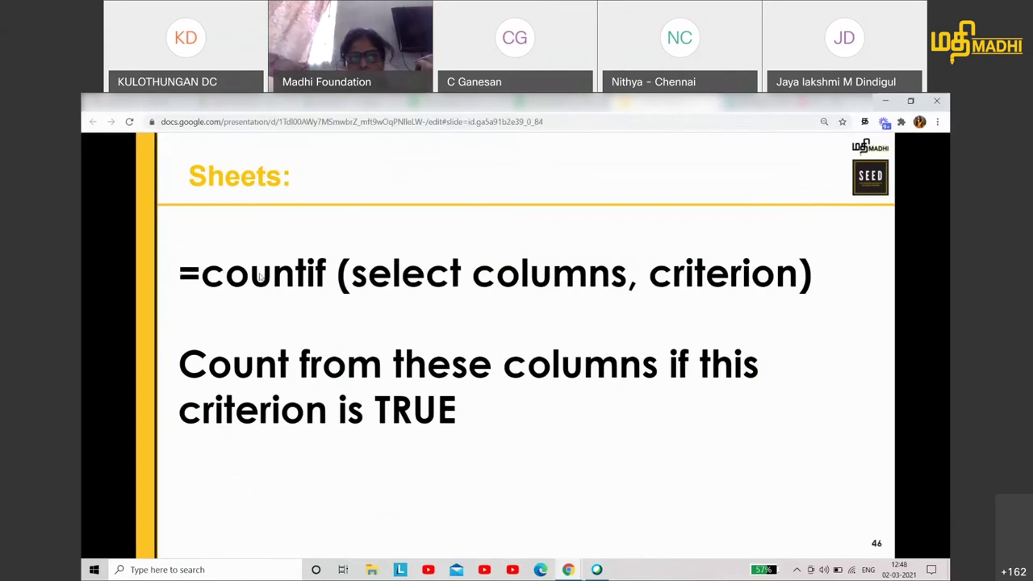
pyautogui.click(462, 412)
pyautogui.press('Left')
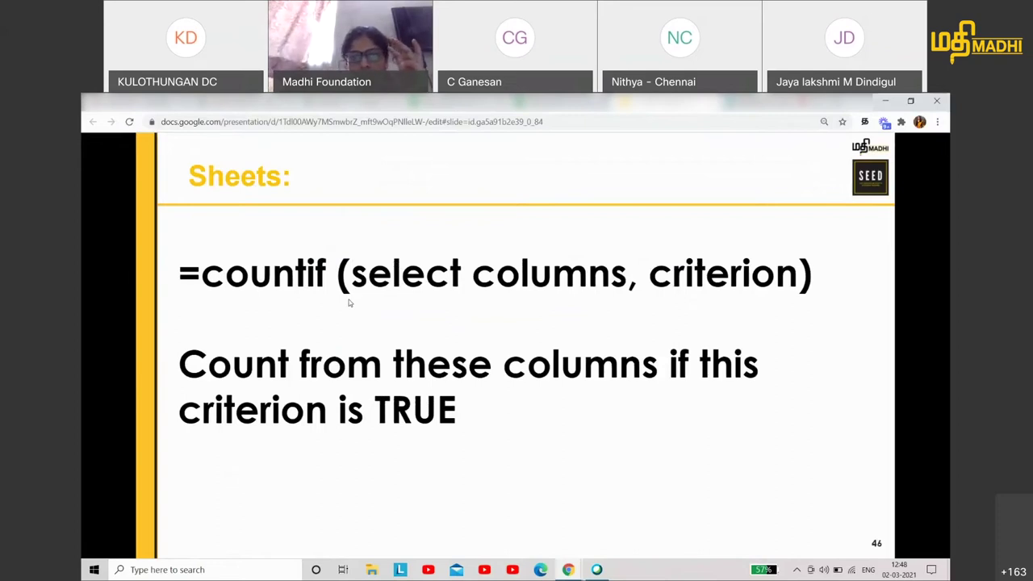
pyautogui.press('Right')
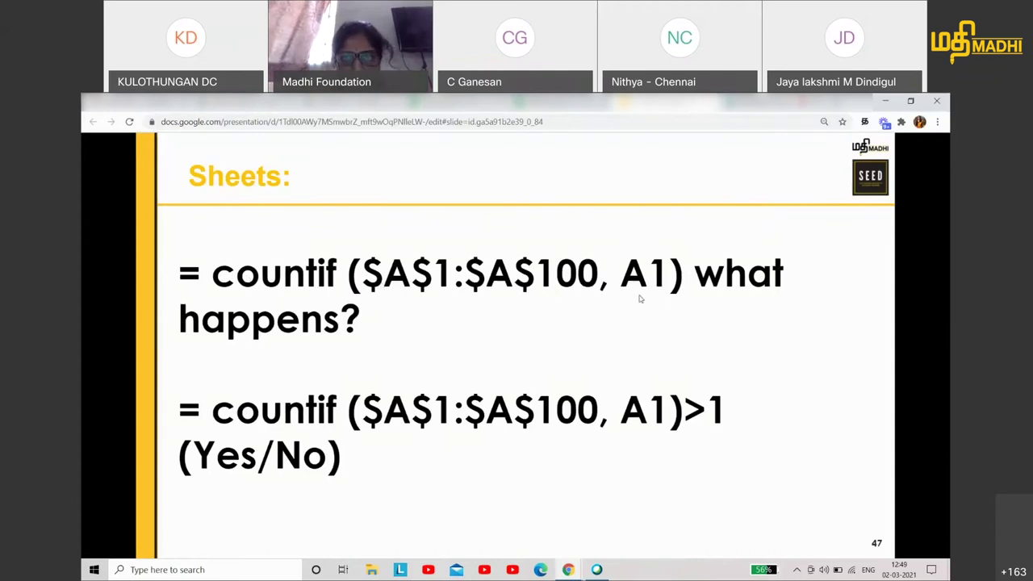
# - Set the entire Sheet5 to font size 24, then select the COUNTIF cell B2
pyautogui.hotkey('ctrl', 'Tab')
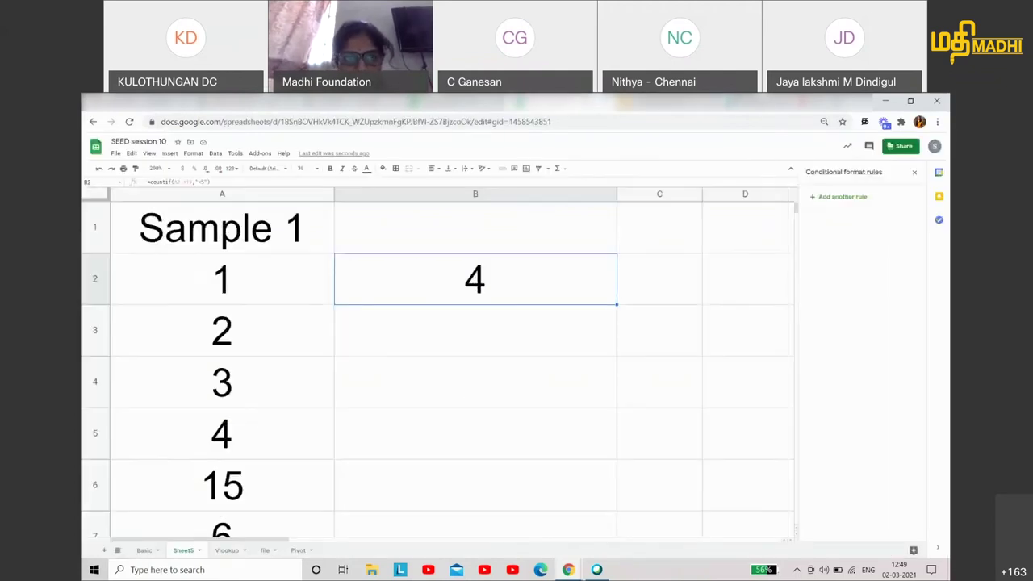
pyautogui.scroll(-1, 552, 290)
pyautogui.scroll(1, 552, 290)
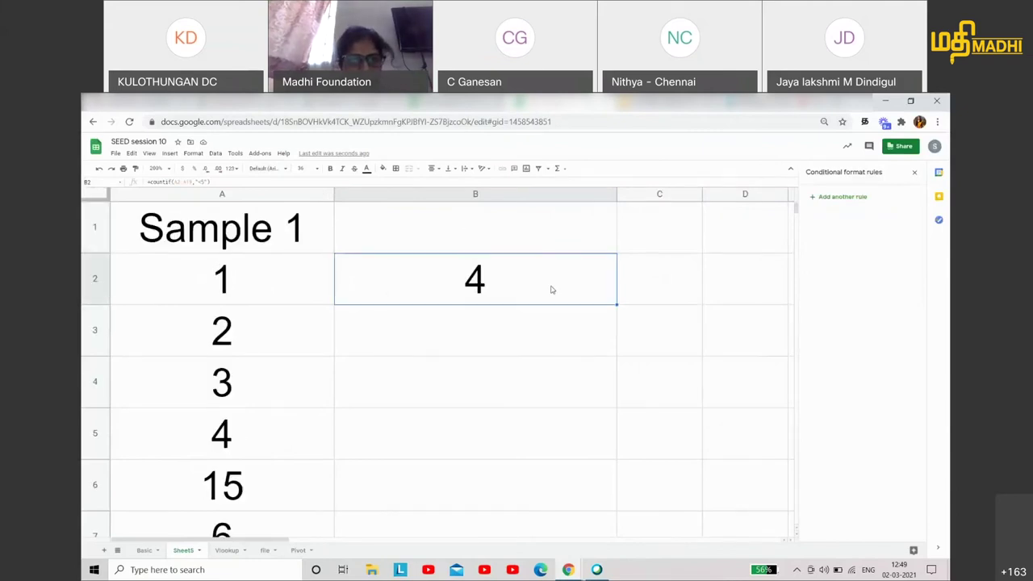
pyautogui.click(92, 198)
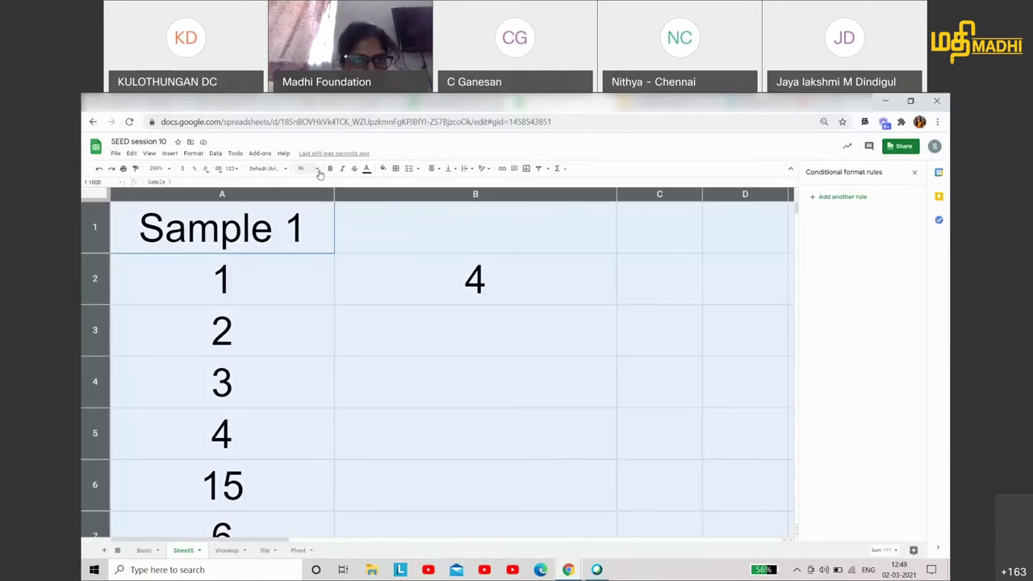
pyautogui.click(314, 168)
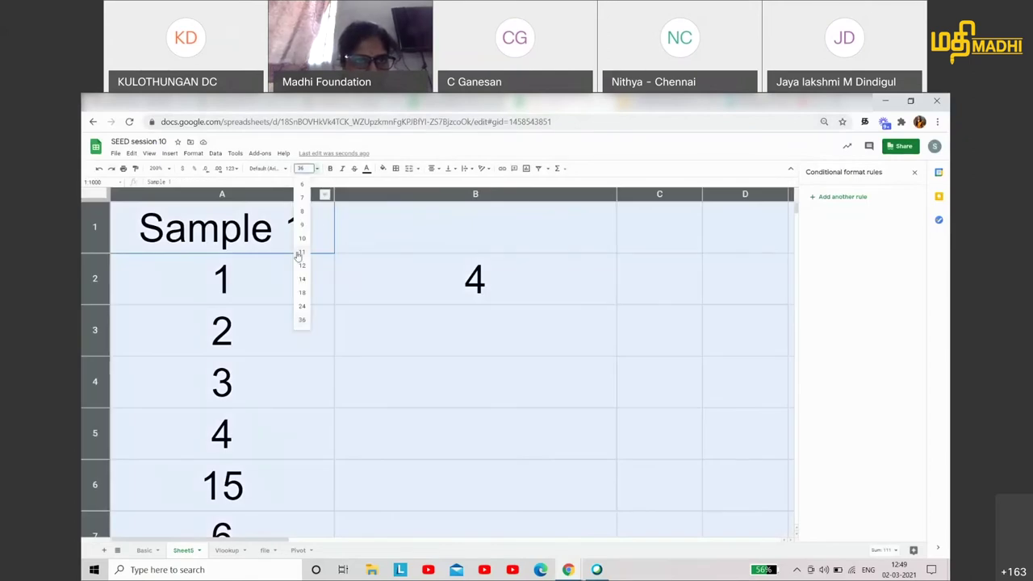
pyautogui.click(302, 306)
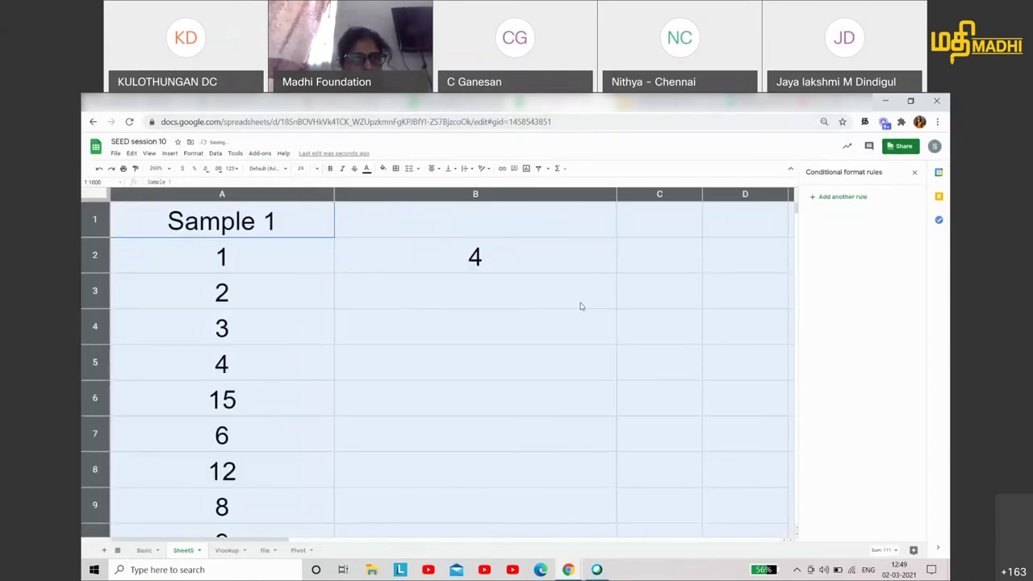
pyautogui.click(568, 297)
pyautogui.click(511, 265)
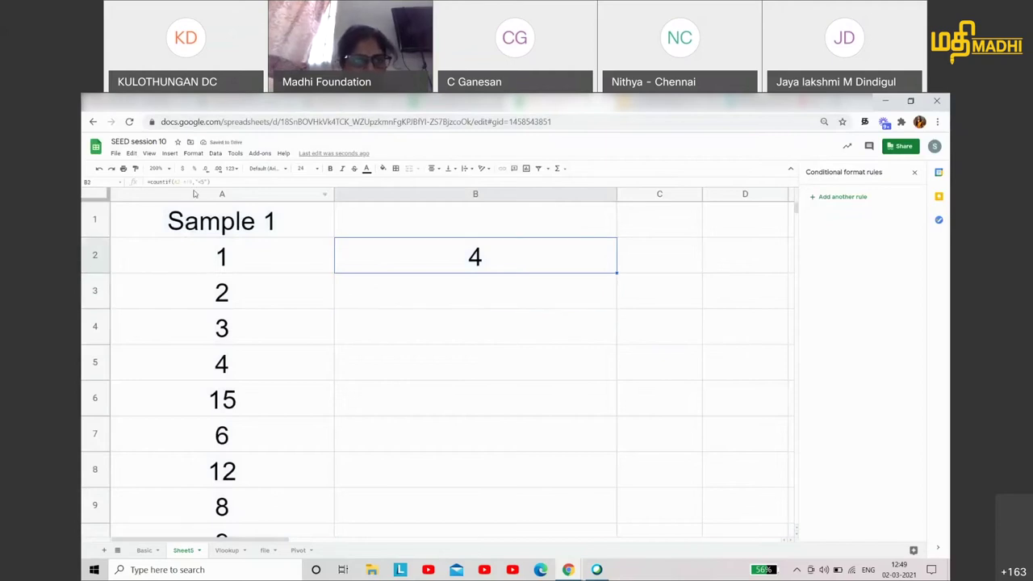
# - Replace B2's "<5" criterion with cell A2, giving =countif(A2:A19,A2), then check the meeting chat
pyautogui.click(198, 183)
pyautogui.press('BackSpace')
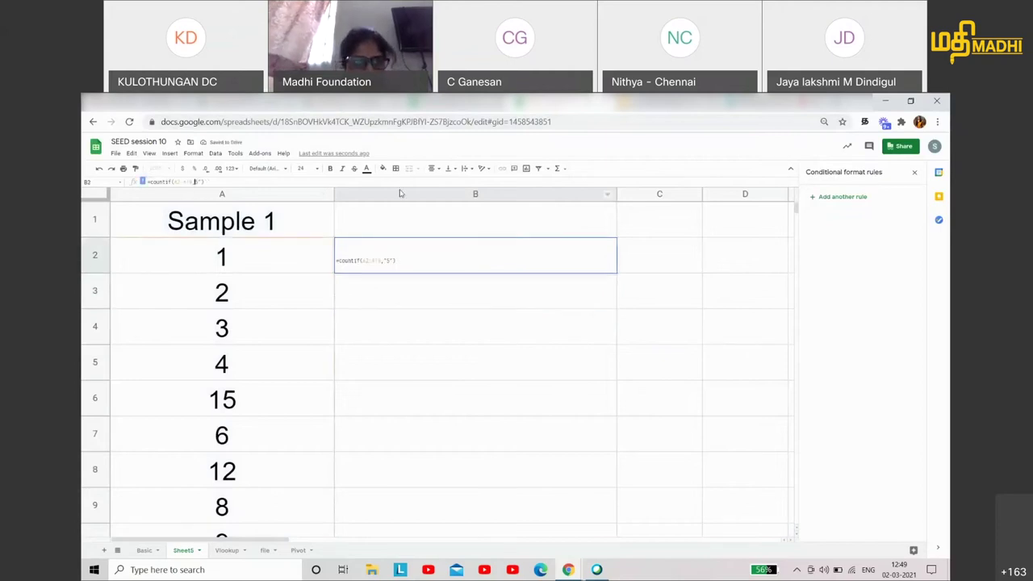
pyautogui.press('BackSpace')
pyautogui.write('A')
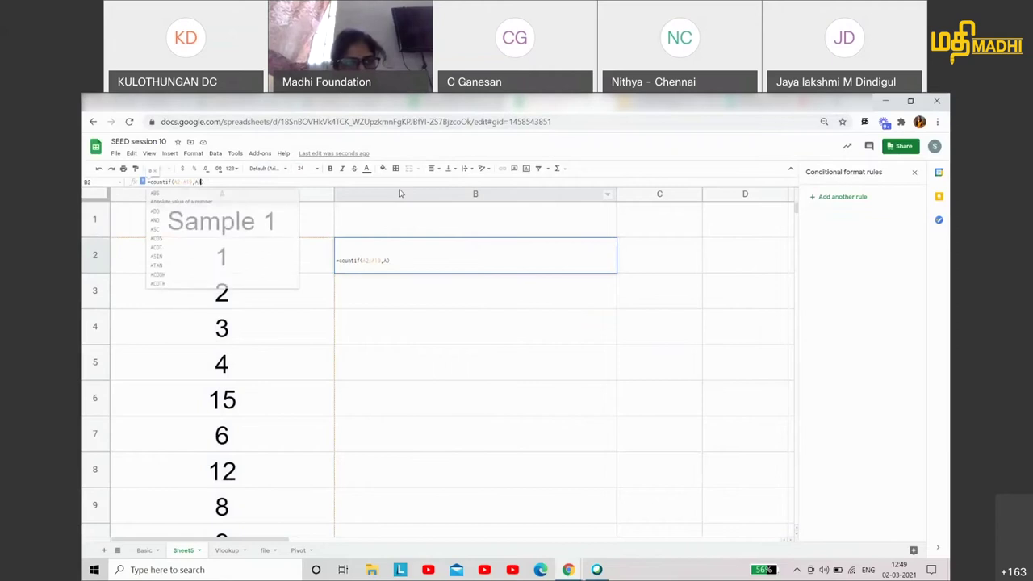
pyautogui.write('1')
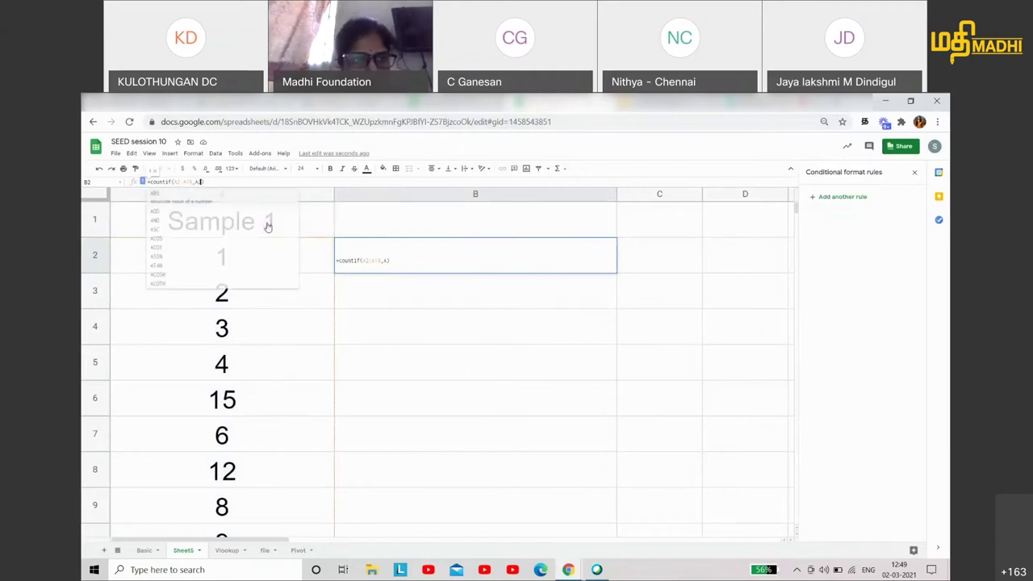
pyautogui.press('Down')
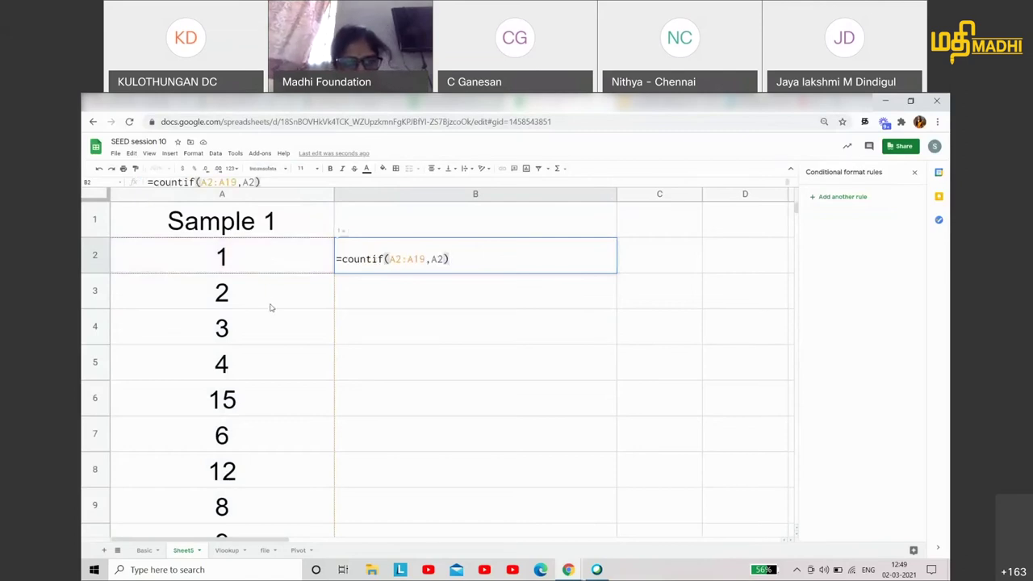
pyautogui.scroll(-1, 272, 308)
pyautogui.scroll(-3, 272, 308)
pyautogui.scroll(-1, 261, 357)
pyautogui.scroll(-1, 243, 414)
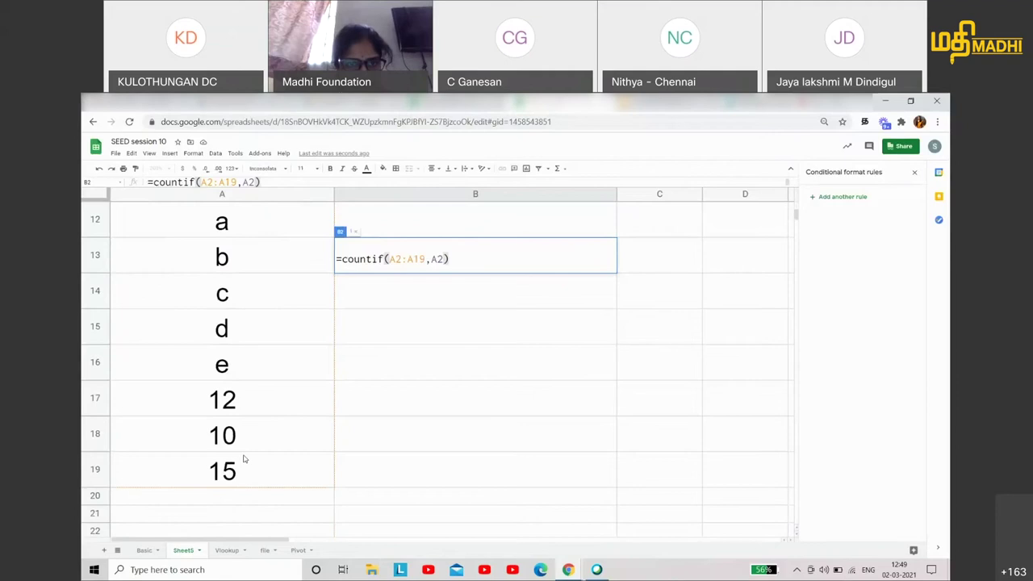
pyautogui.scroll(4, 243, 460)
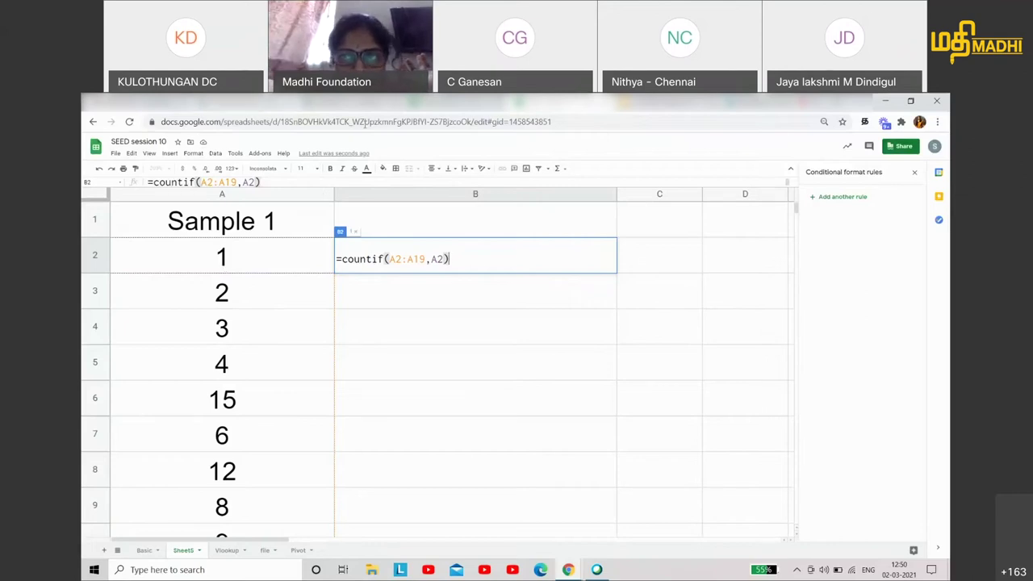
pyautogui.hotkey('ctrl', 'Tab')
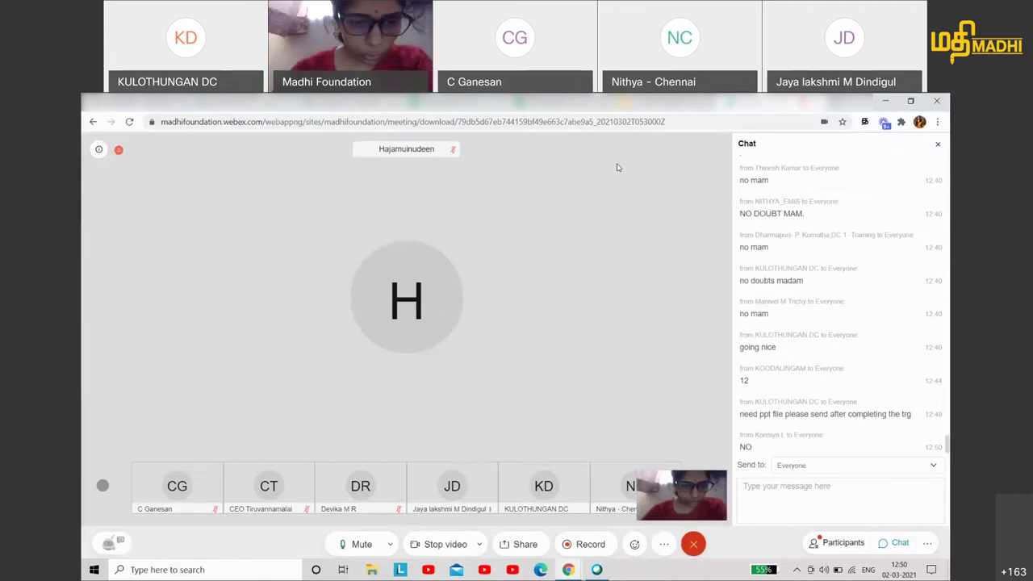
# - Clear B2's old COUNTIF formula and select the values A2 through A19
pyautogui.hotkey('ctrl', 'Tab')
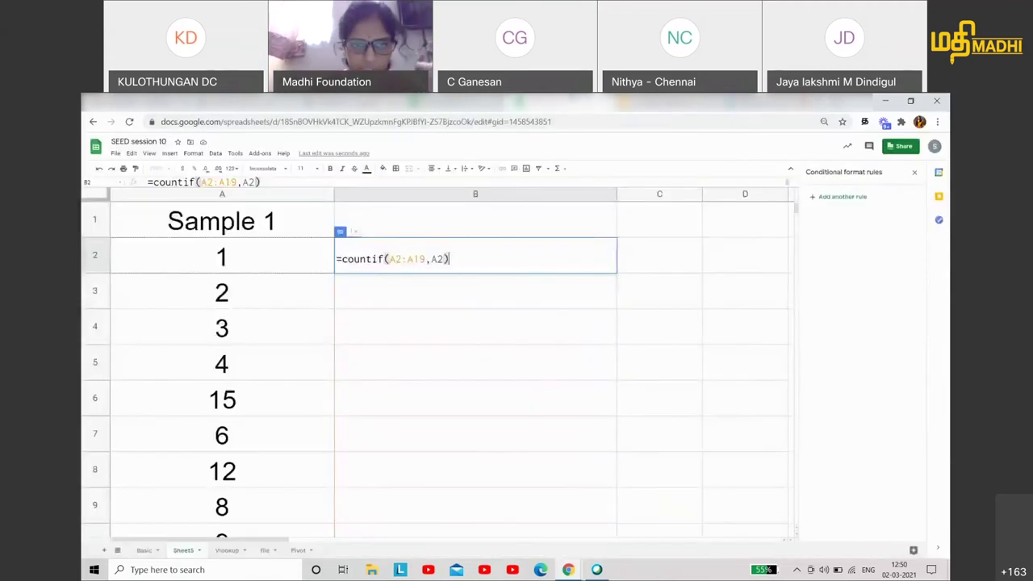
pyautogui.hotkey('ctrl', 'a')
pyautogui.press('BackSpace')
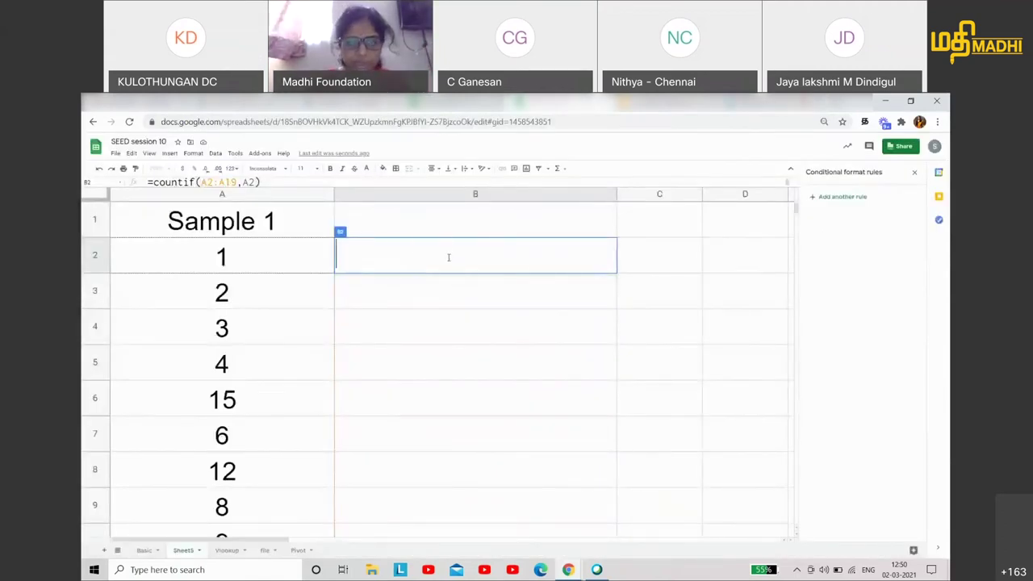
pyautogui.scroll(-3, 219, 255)
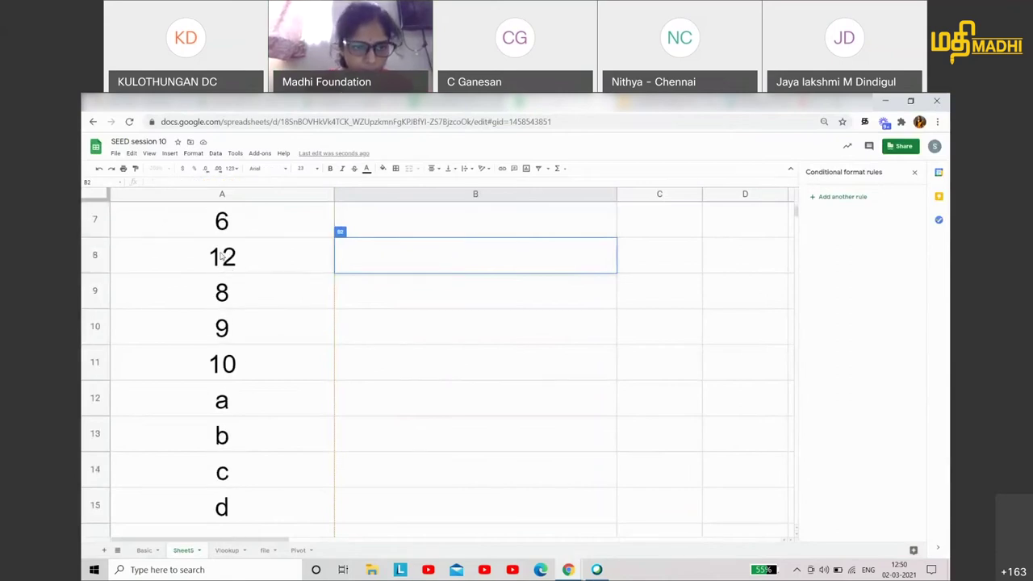
pyautogui.scroll(3, 219, 254)
pyautogui.click(201, 266)
pyautogui.scroll(-1, 218, 316)
pyautogui.scroll(-4, 217, 316)
pyautogui.scroll(-1, 218, 317)
pyautogui.scroll(-2, 216, 318)
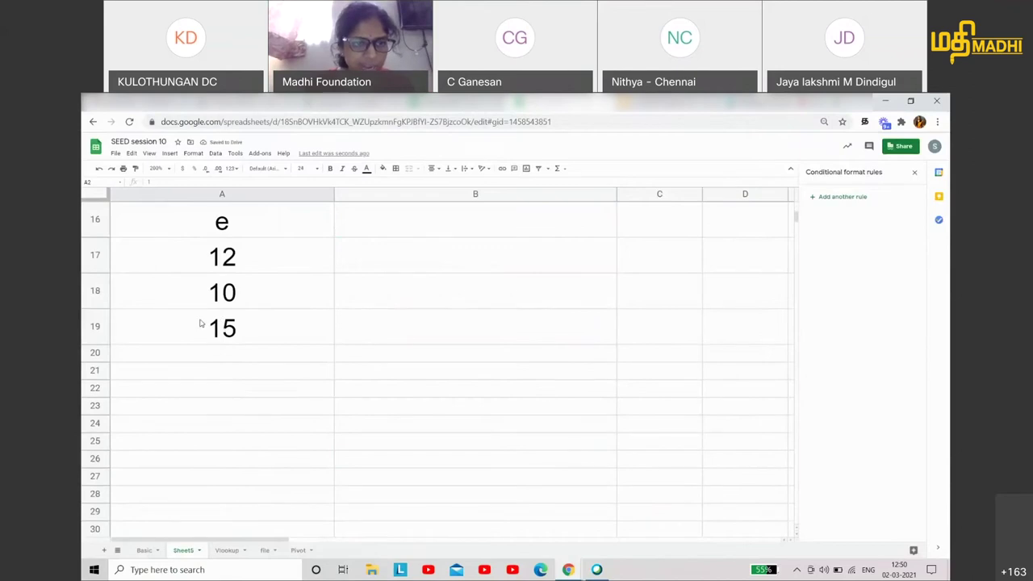
pyautogui.keyDown('shift'); pyautogui.click(195, 329); pyautogui.keyUp('shift')
pyautogui.scroll(7, 195, 328)
pyautogui.scroll(1, 226, 352)
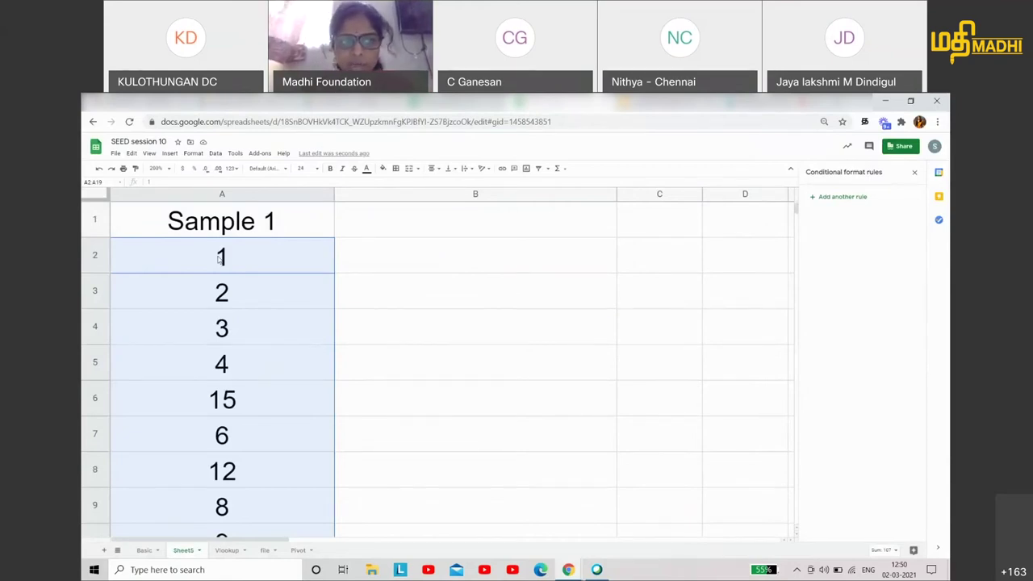
# - Enter =COUNTIF(A2:A19,A2) in B2 so it returns 1
pyautogui.click(414, 250)
pyautogui.write('=')
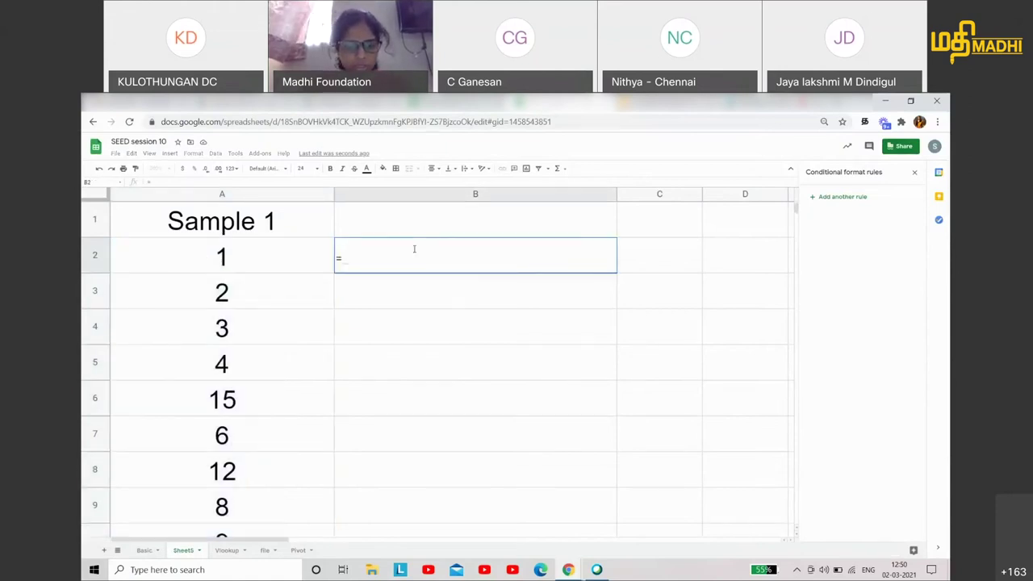
pyautogui.write('countif(')
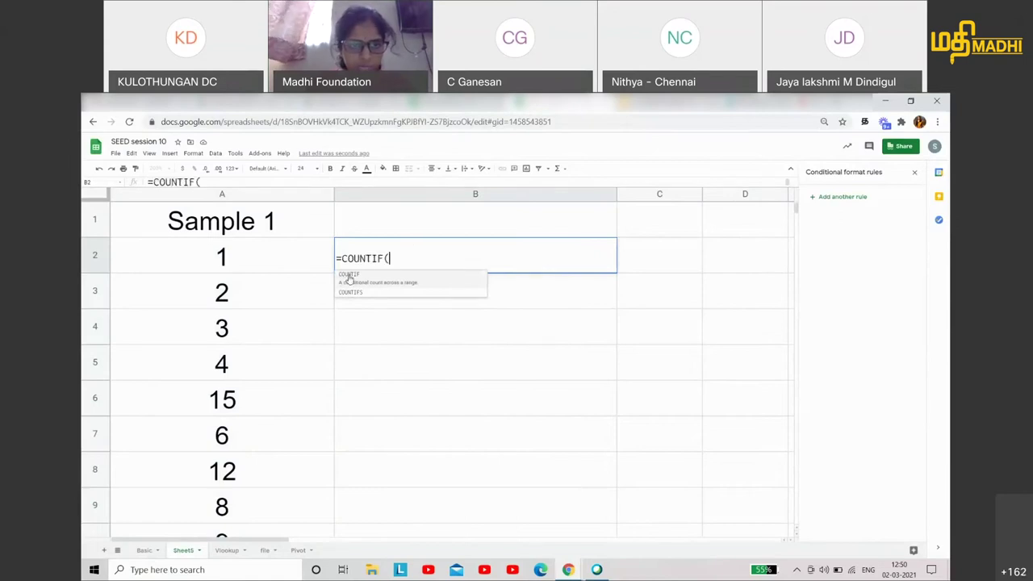
pyautogui.click(291, 265)
pyautogui.scroll(-2, 295, 387)
pyautogui.scroll(-4, 297, 387)
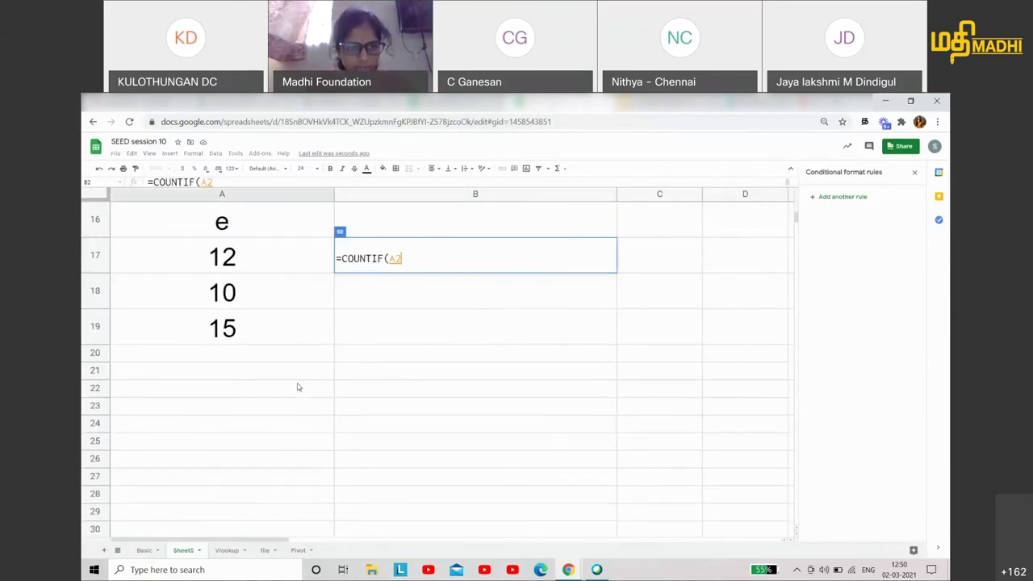
pyautogui.keyDown('shift'); pyautogui.click(272, 328); pyautogui.keyUp('shift')
pyautogui.write(',')
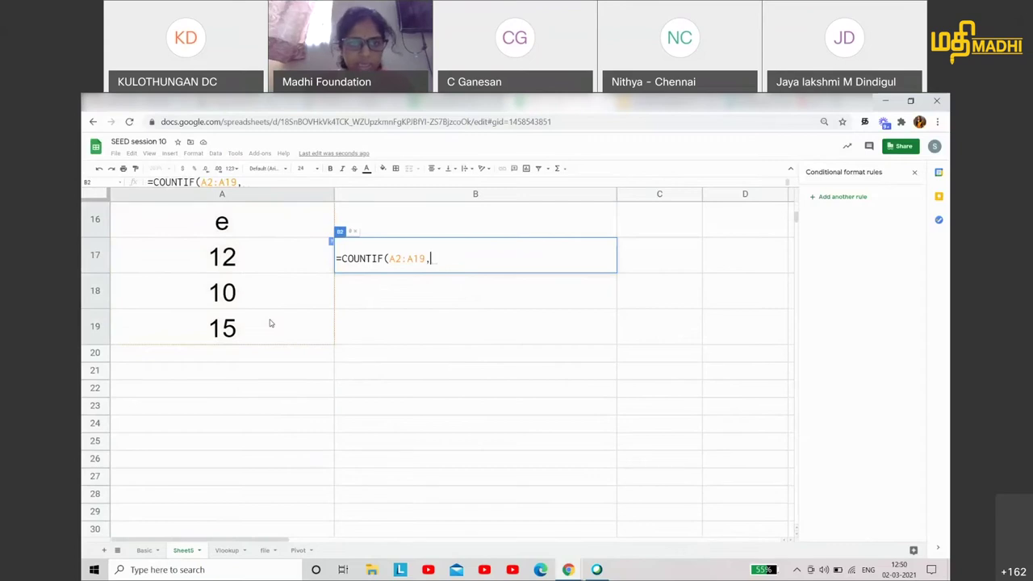
pyautogui.scroll(3, 271, 322)
pyautogui.scroll(3, 270, 322)
pyautogui.click(250, 255)
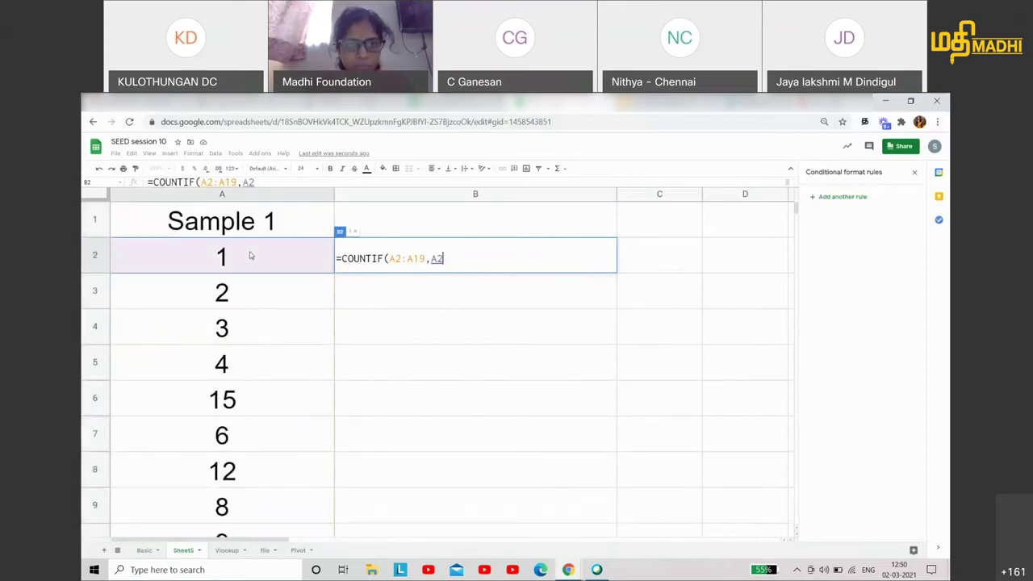
pyautogui.write(')')
pyautogui.press('Return')
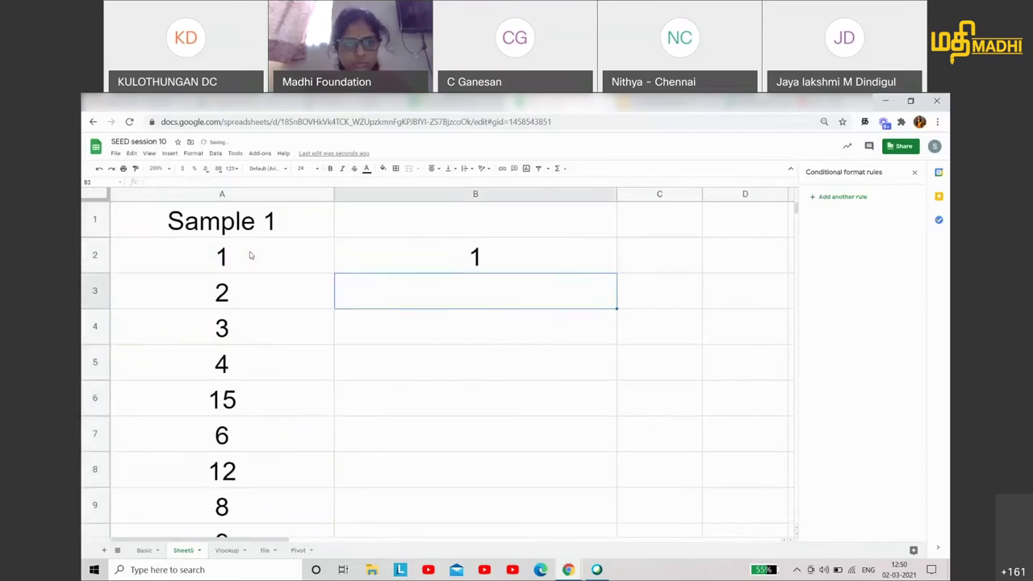
# - Change B2's formula to =COUNTIF($A$2:$A$19,A2), making the counted range absolute
pyautogui.click(452, 256)
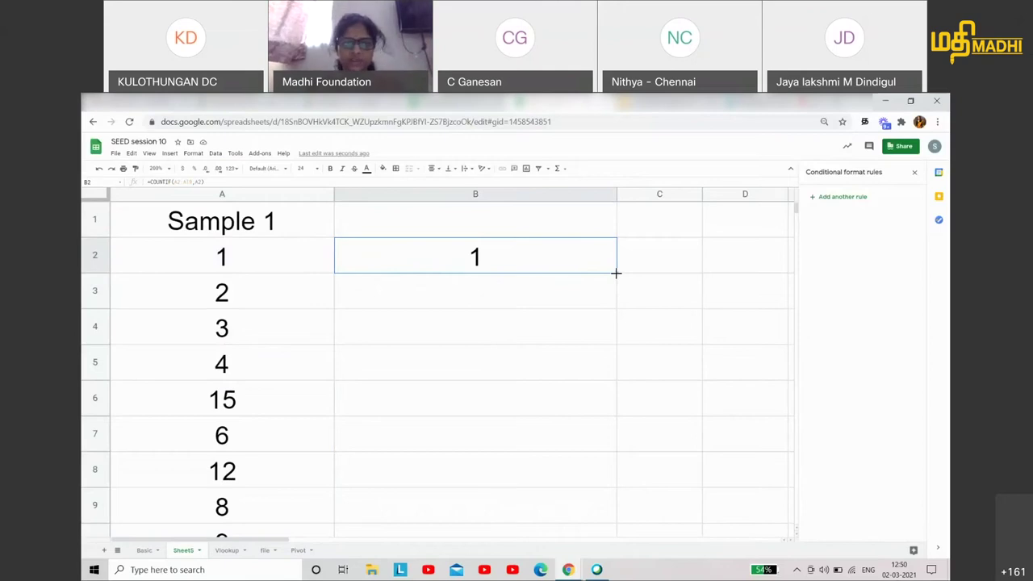
pyautogui.click(173, 181)
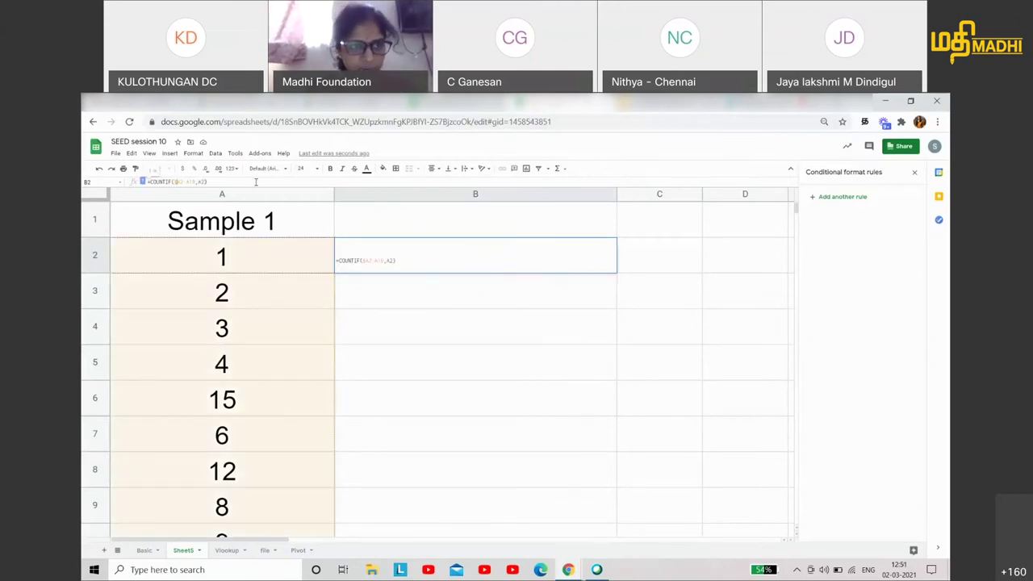
pyautogui.write('$A$')
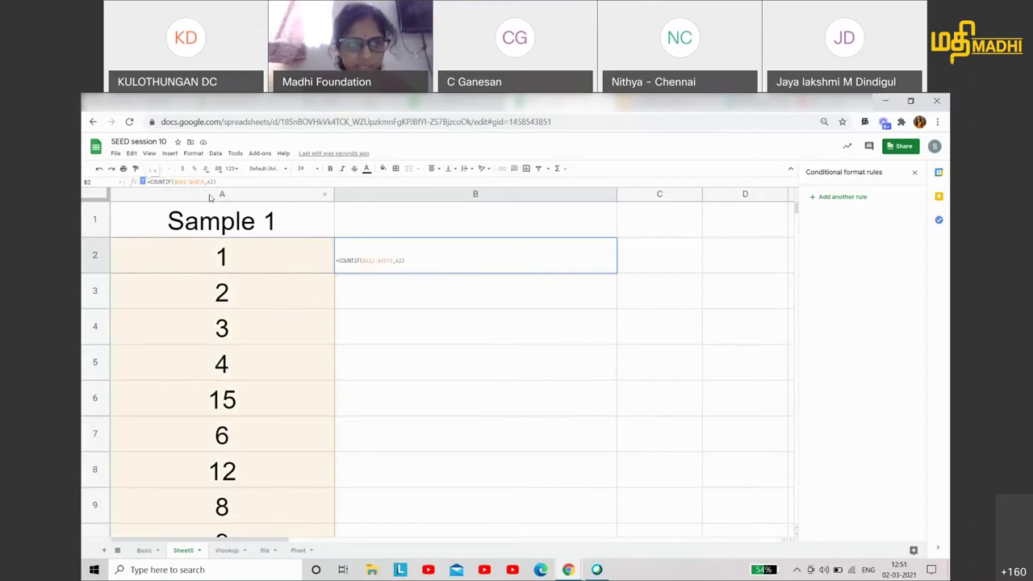
pyautogui.scroll(-3, 218, 323)
pyautogui.scroll(-2, 218, 322)
pyautogui.scroll(-3, 218, 325)
pyautogui.scroll(4, 218, 322)
pyautogui.scroll(4, 218, 322)
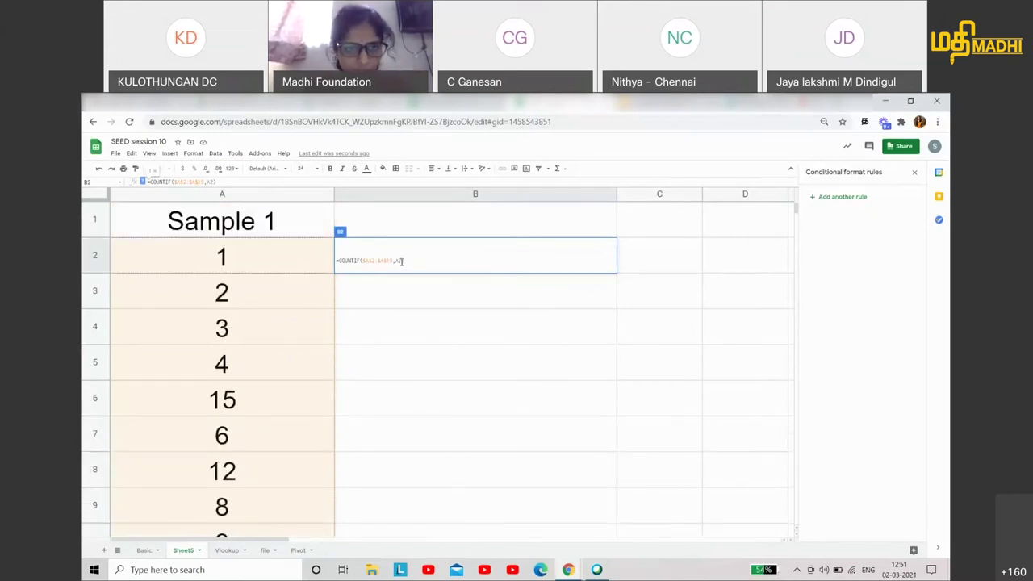
pyautogui.write(')')
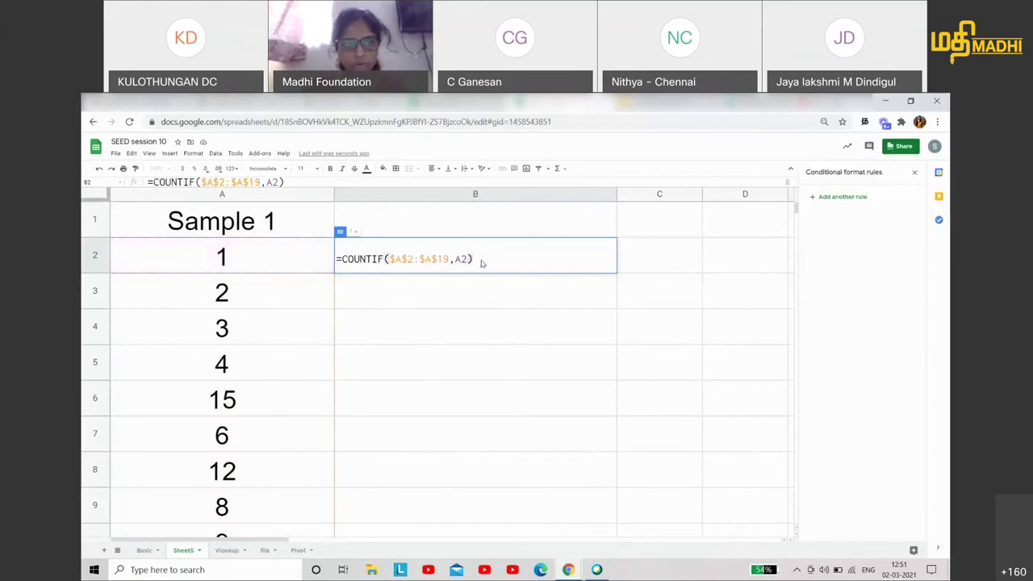
pyautogui.press('Return')
pyautogui.click(581, 261)
pyautogui.moveTo(616, 272); pyautogui.dragTo(612, 434)
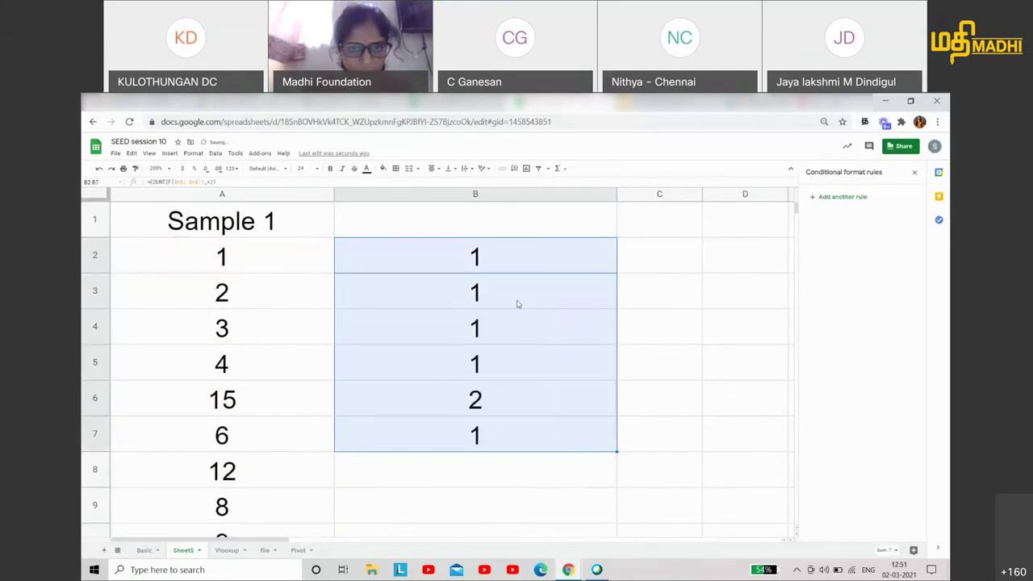
pyautogui.click(503, 253)
pyautogui.click(263, 271)
pyautogui.scroll(-1, 272, 358)
pyautogui.scroll(1, 388, 267)
pyautogui.click(460, 253)
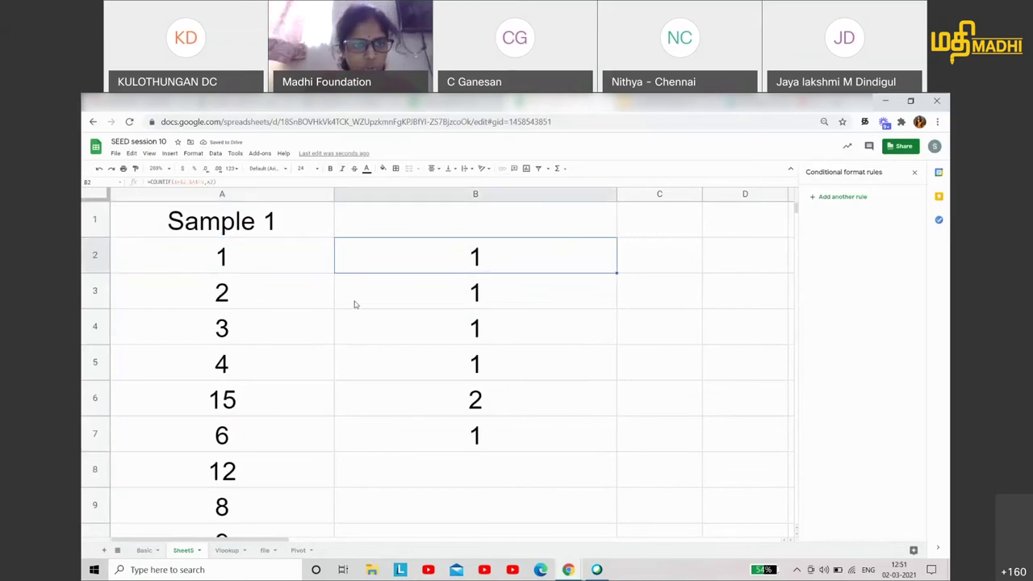
pyautogui.click(263, 299)
pyautogui.click(403, 302)
pyautogui.click(470, 331)
pyautogui.click(469, 367)
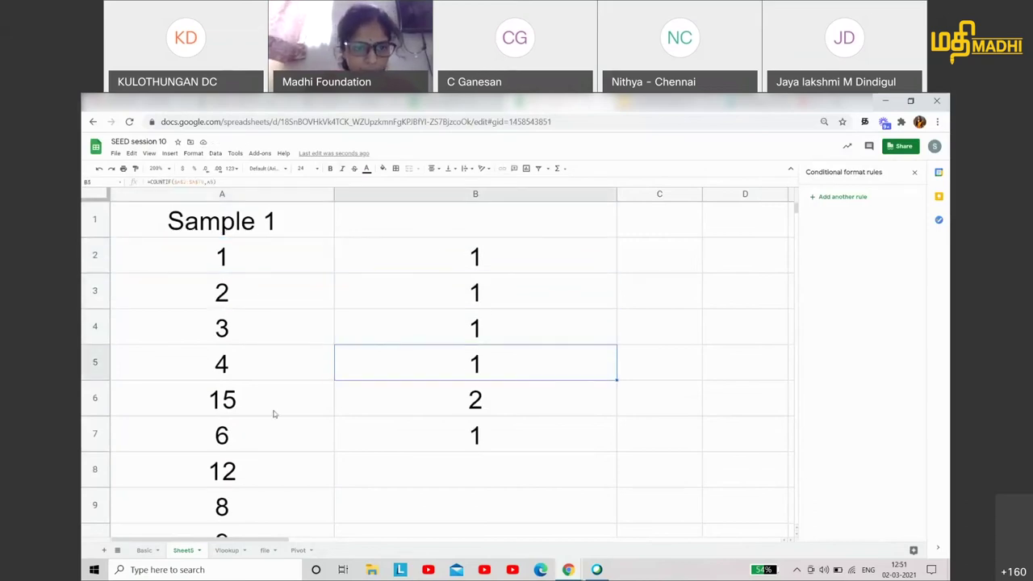
pyautogui.click(274, 414)
pyautogui.click(480, 409)
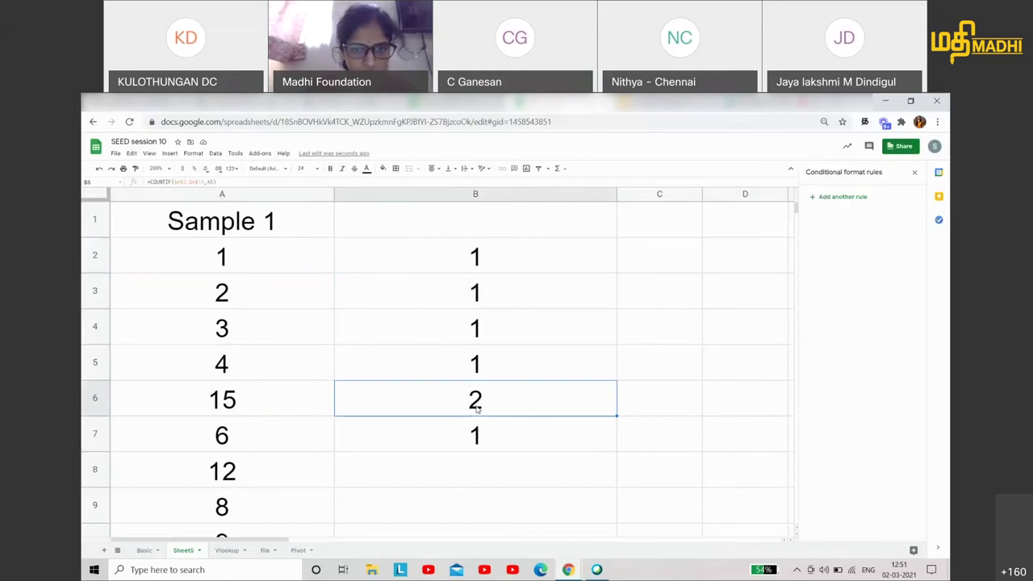
pyautogui.click(273, 400)
pyautogui.click(262, 251)
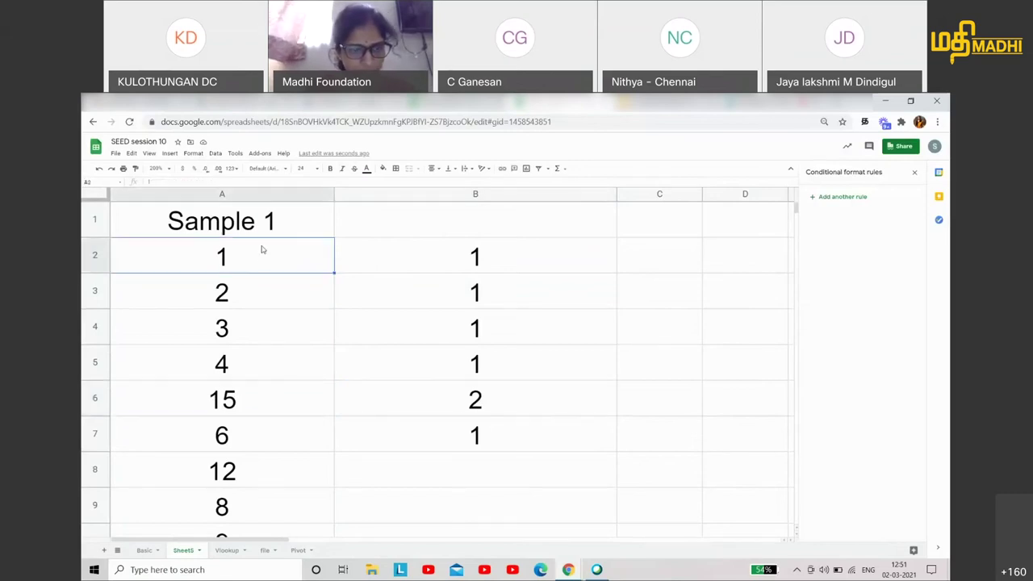
pyautogui.keyDown('shift'); pyautogui.click(255, 449); pyautogui.keyUp('shift')
pyautogui.scroll(-1, 255, 454)
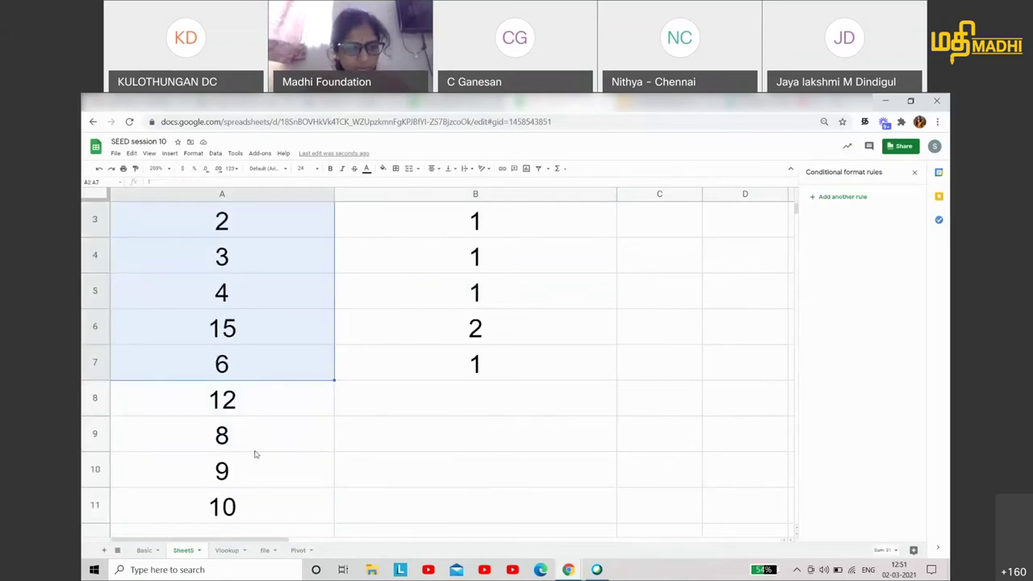
pyautogui.keyDown('shift'); pyautogui.click(265, 502); pyautogui.keyUp('shift')
pyautogui.hscroll(3, 265, 503)
pyautogui.scroll(2, 267, 415)
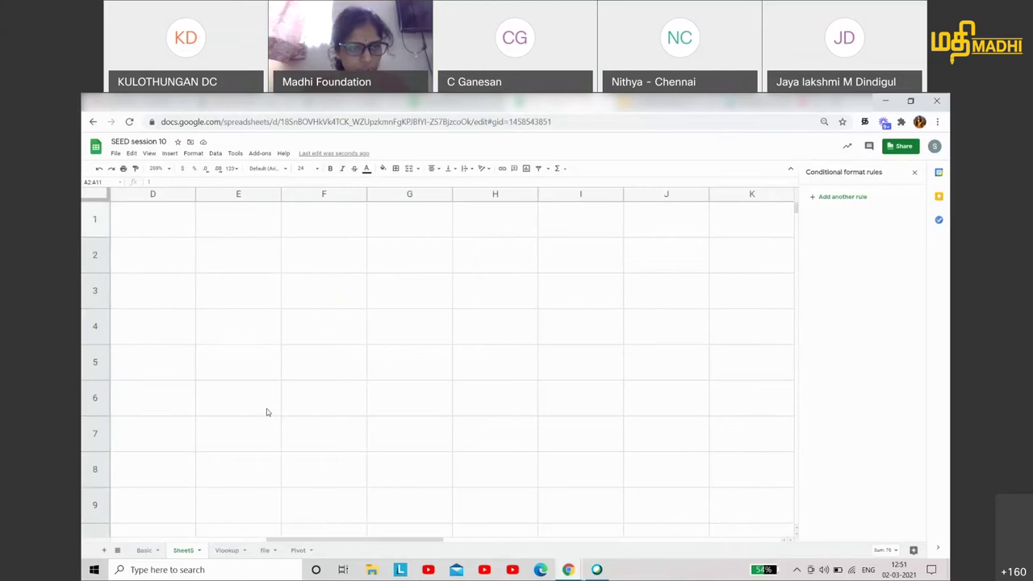
pyautogui.hscroll(-3, 185, 443)
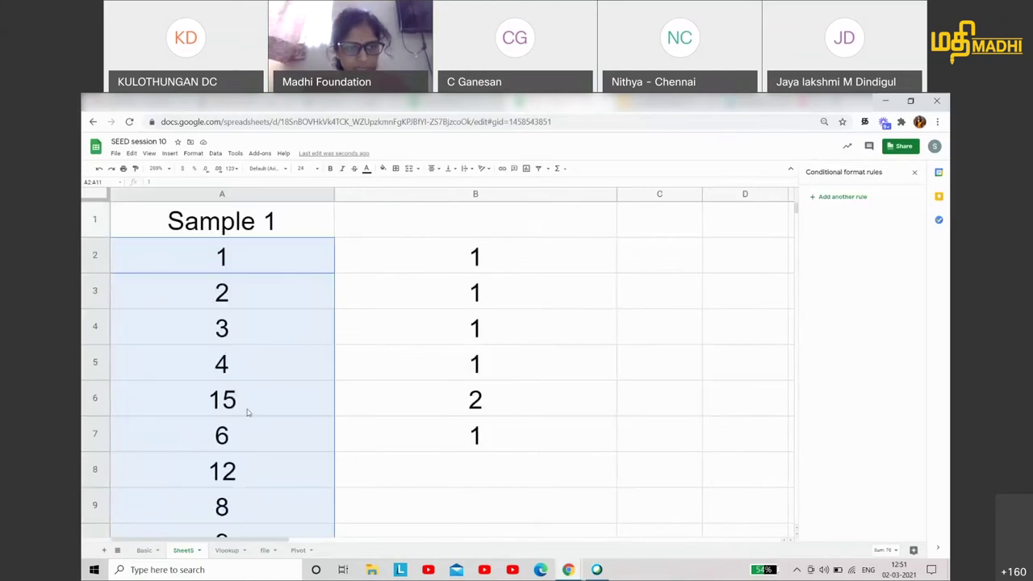
pyautogui.scroll(-2, 248, 419)
pyautogui.scroll(-1, 249, 429)
pyautogui.scroll(1, 242, 403)
pyautogui.click(228, 323)
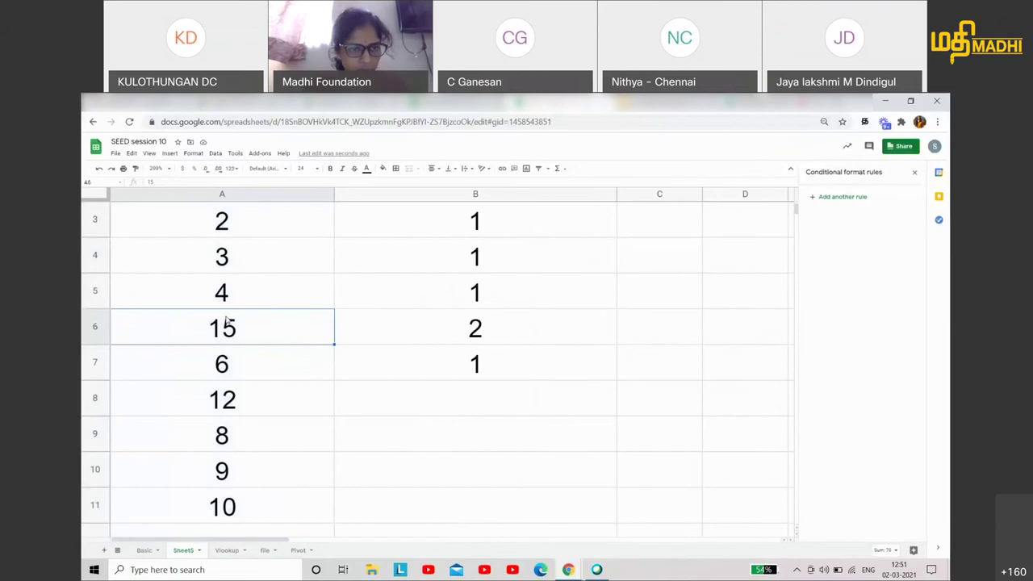
pyautogui.scroll(-1, 258, 376)
pyautogui.scroll(-1, 259, 376)
pyautogui.scroll(-2, 258, 377)
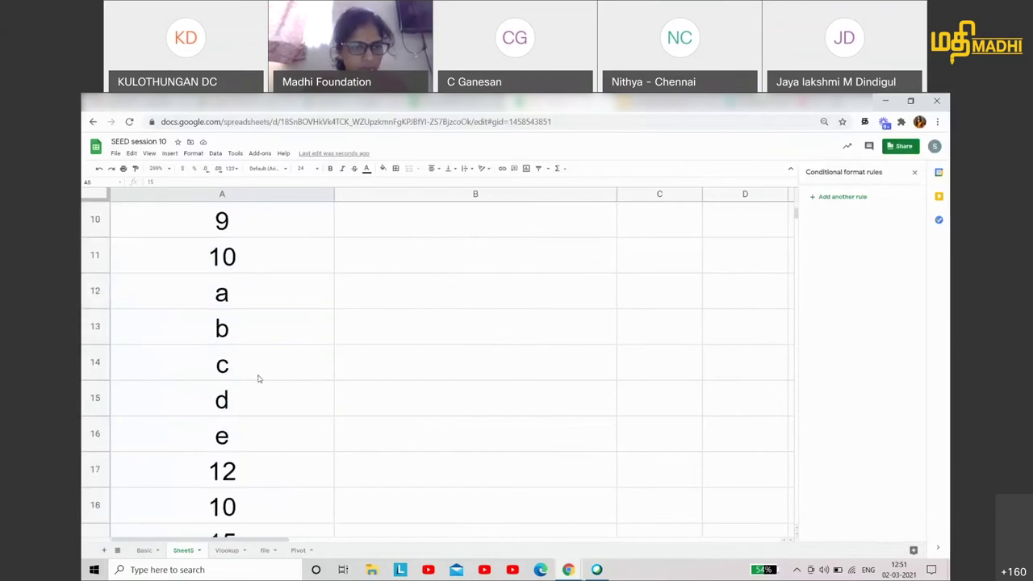
pyautogui.scroll(-1, 258, 378)
pyautogui.click(239, 468)
pyautogui.scroll(6, 531, 363)
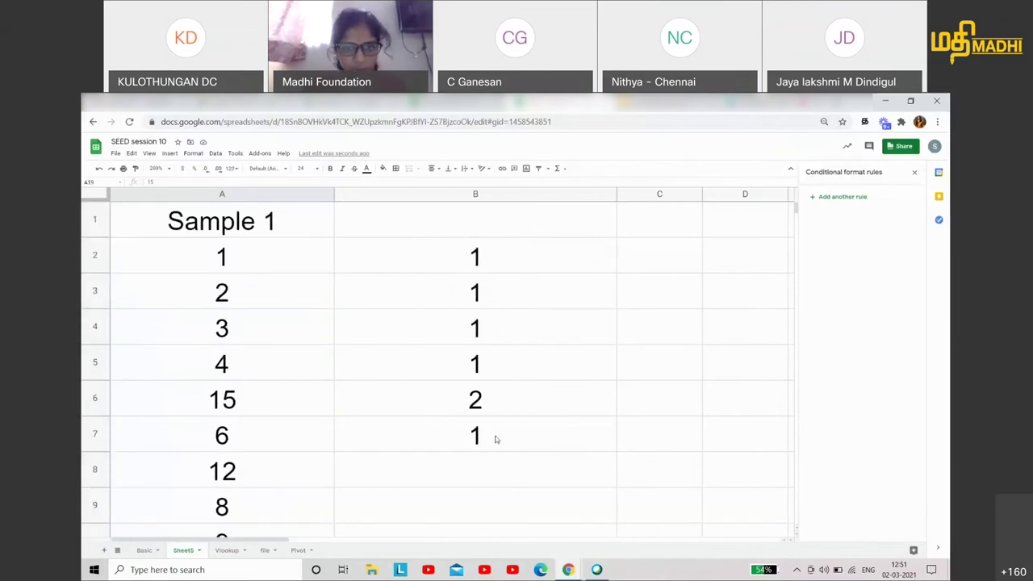
pyautogui.click(493, 408)
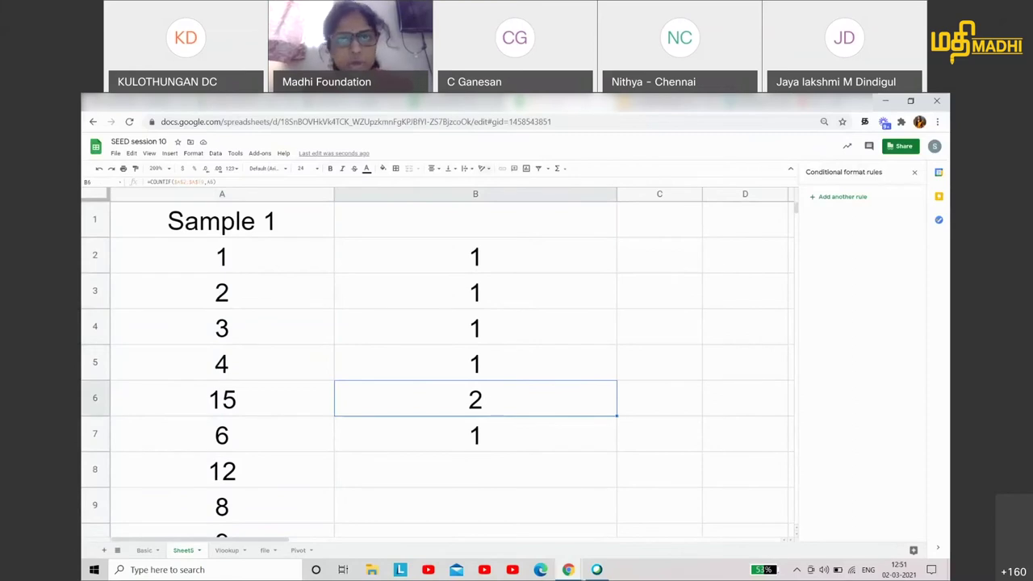
pyautogui.click(481, 103)
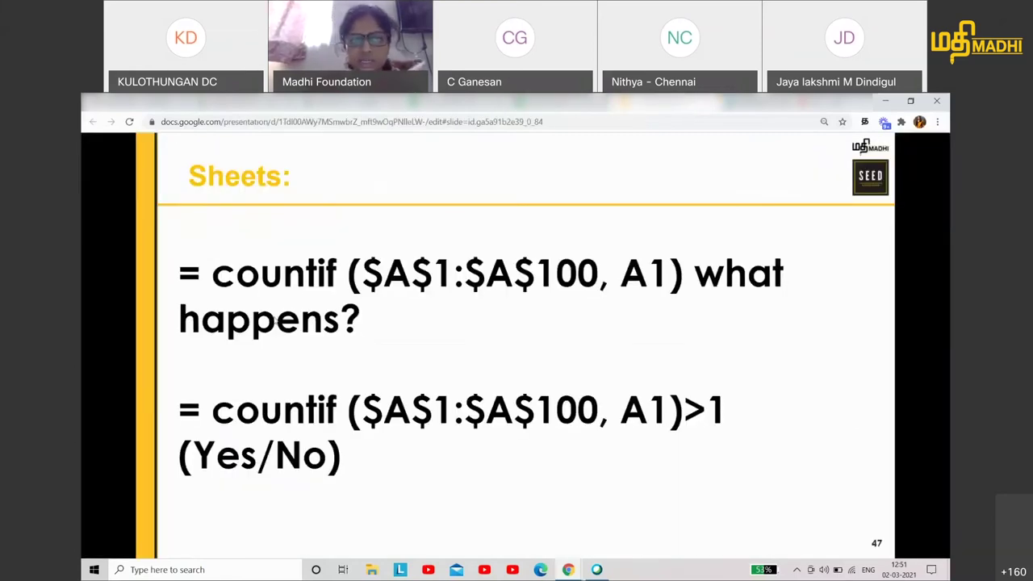
pyautogui.press('Right')
pyautogui.press('Left')
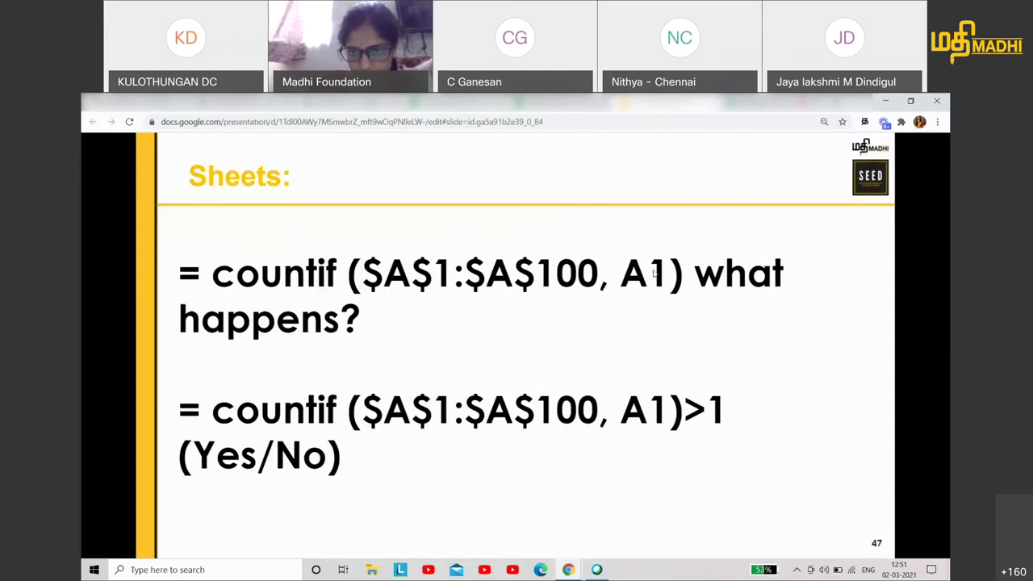
# - Append >1 to B2's COUNTIF formula so it returns FALSE
pyautogui.click(530, 100)
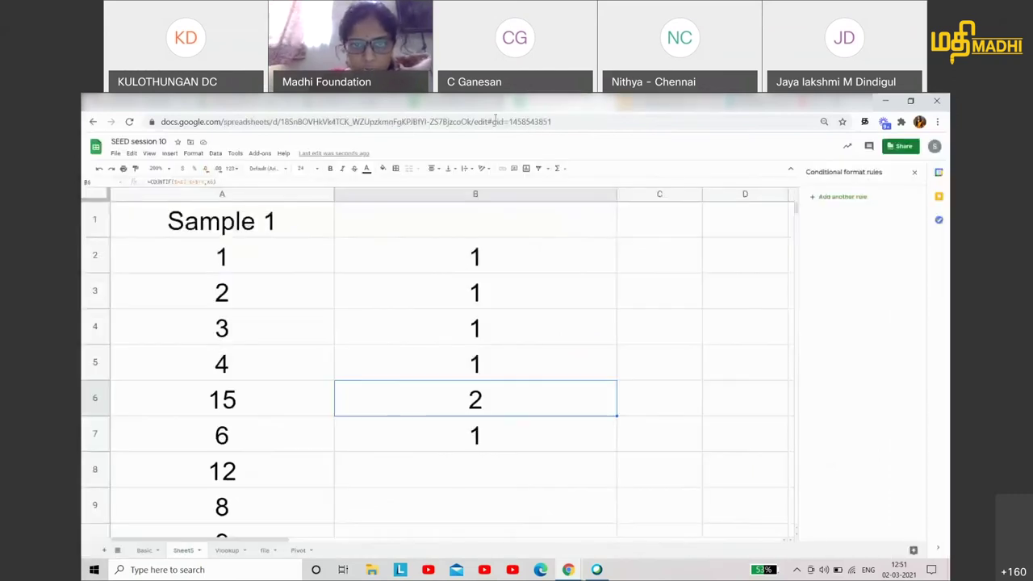
pyautogui.click(508, 258)
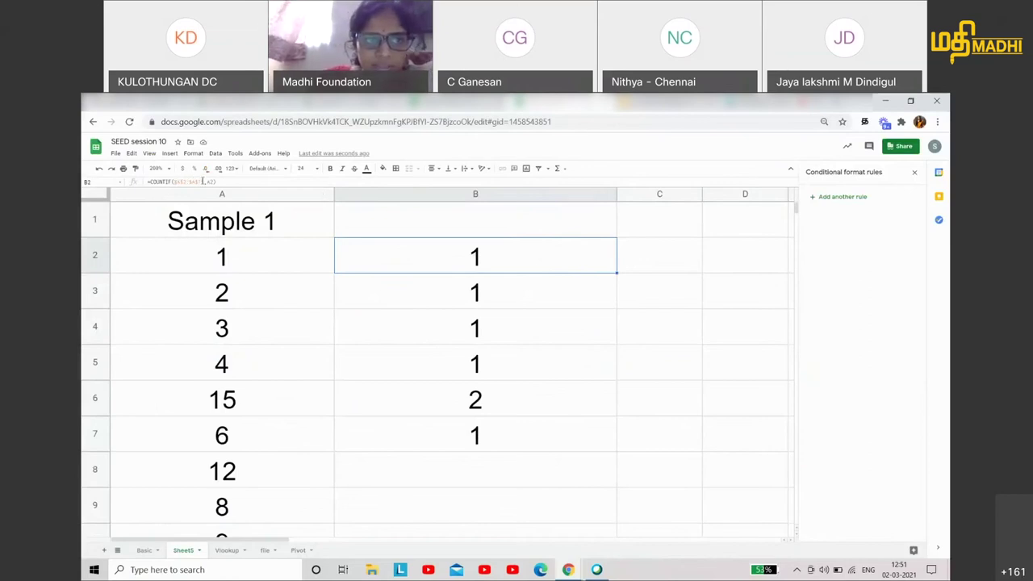
pyautogui.click(228, 181)
pyautogui.write('>1')
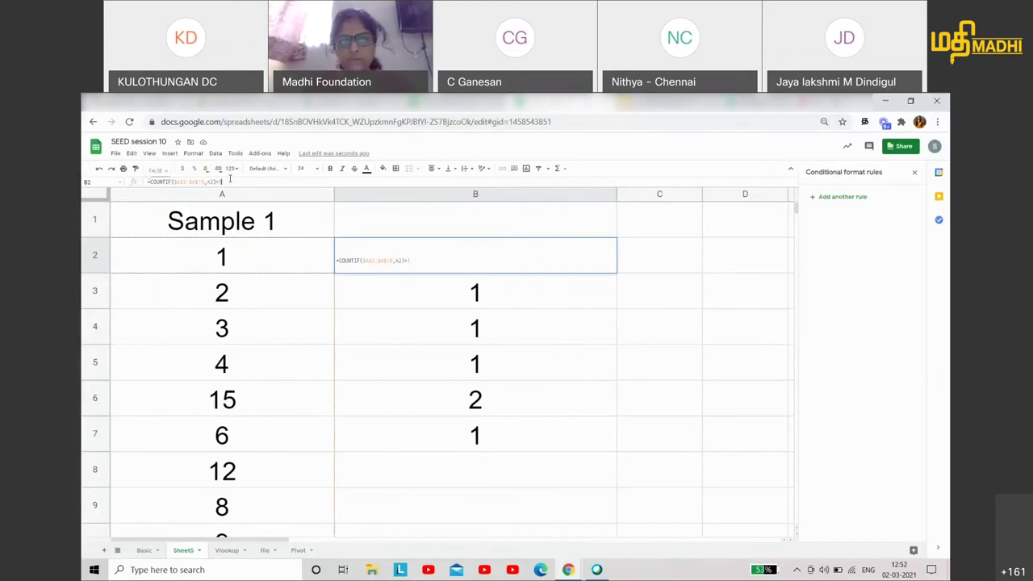
pyautogui.press('Return')
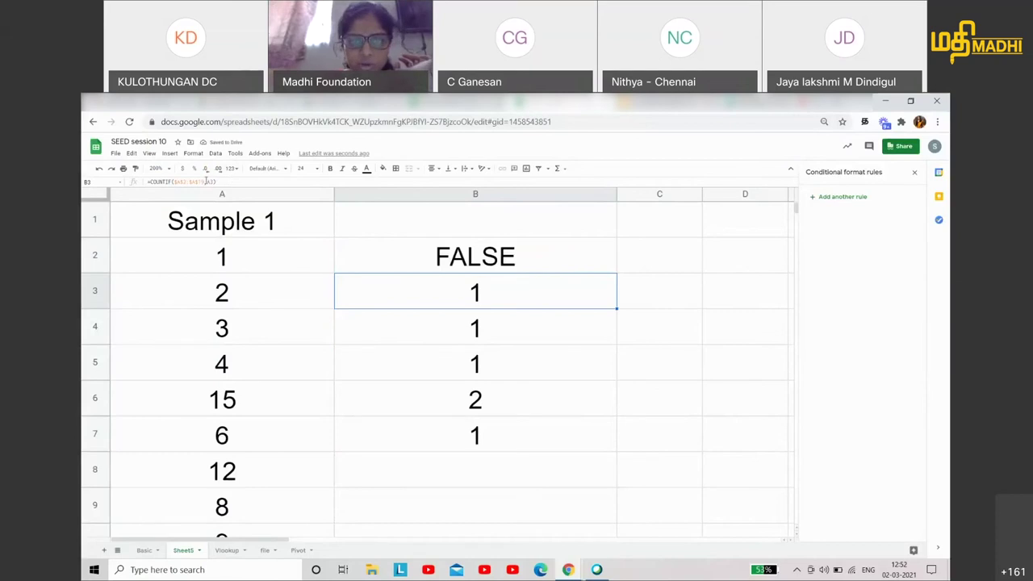
# - Fill B2's COUNTIF >1 test down to B13, giving TRUE/FALSE results
pyautogui.click(548, 266)
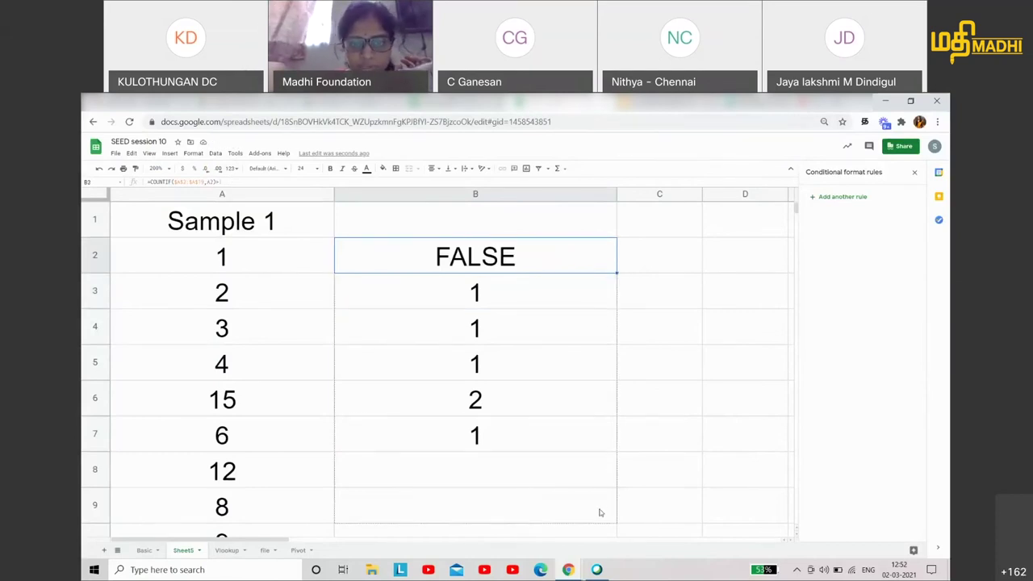
pyautogui.moveTo(616, 276); pyautogui.dragTo(600, 510)
pyautogui.scroll(-3, 599, 501)
pyautogui.scroll(-1, 598, 501)
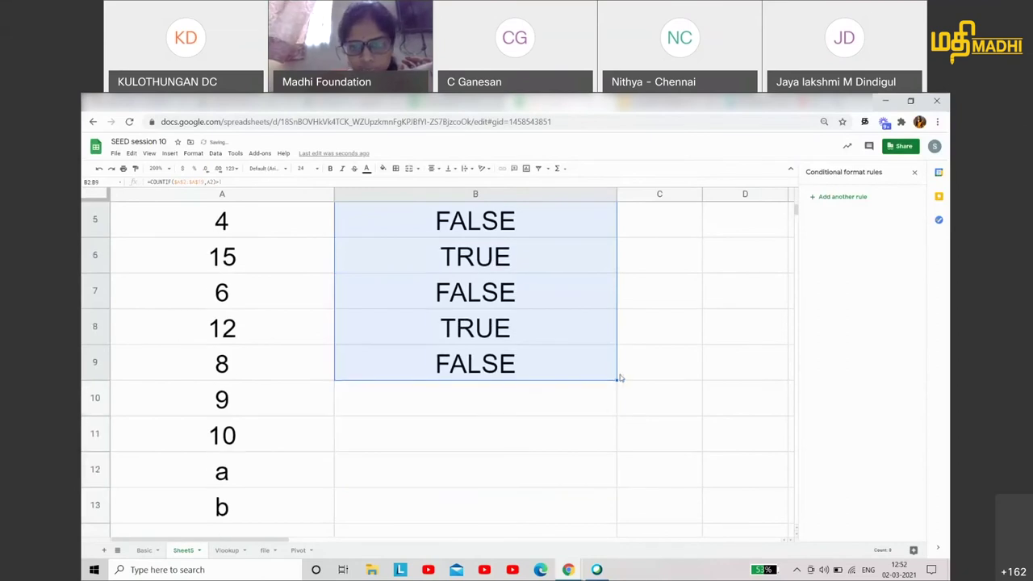
pyautogui.moveTo(617, 380); pyautogui.dragTo(604, 519)
pyautogui.scroll(-5, 593, 408)
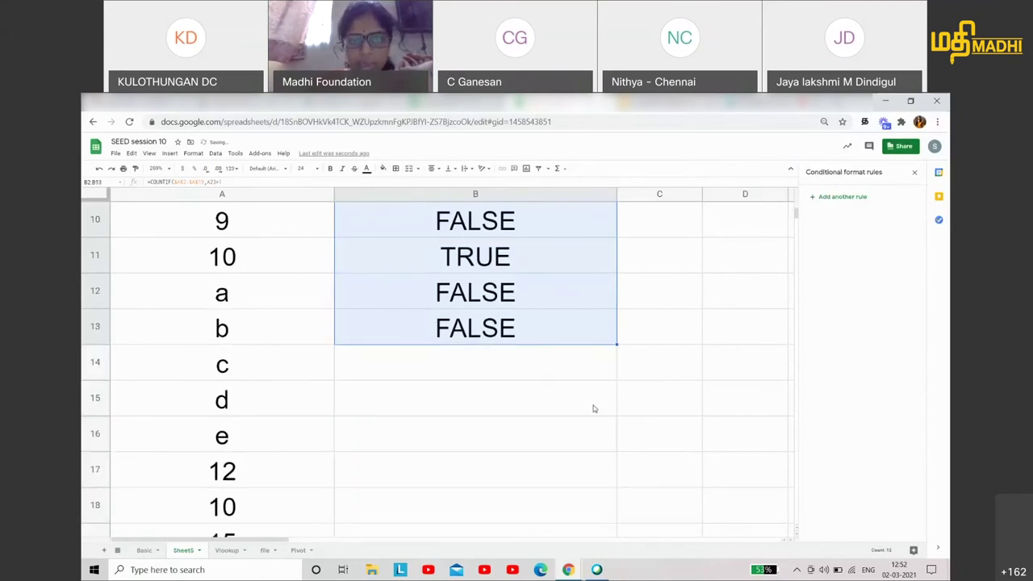
pyautogui.scroll(4, 576, 387)
pyautogui.scroll(1, 576, 387)
# - View slide 47 comparing =countif($A$1:$A$100, A1) with its >1 Yes/No form
pyautogui.hotkey('ctrl', 'Tab')
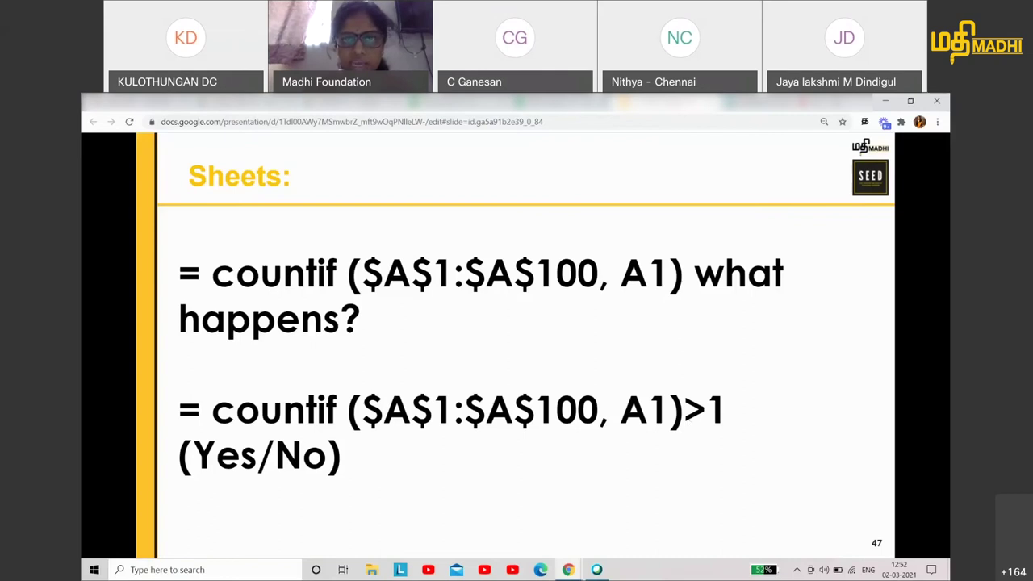
pyautogui.hotkey('ctrl', 'Tab')
# - Remove the >1 comparison from B2's formula so it shows the count 1
pyautogui.click(513, 248)
pyautogui.doubleClick(513, 248)
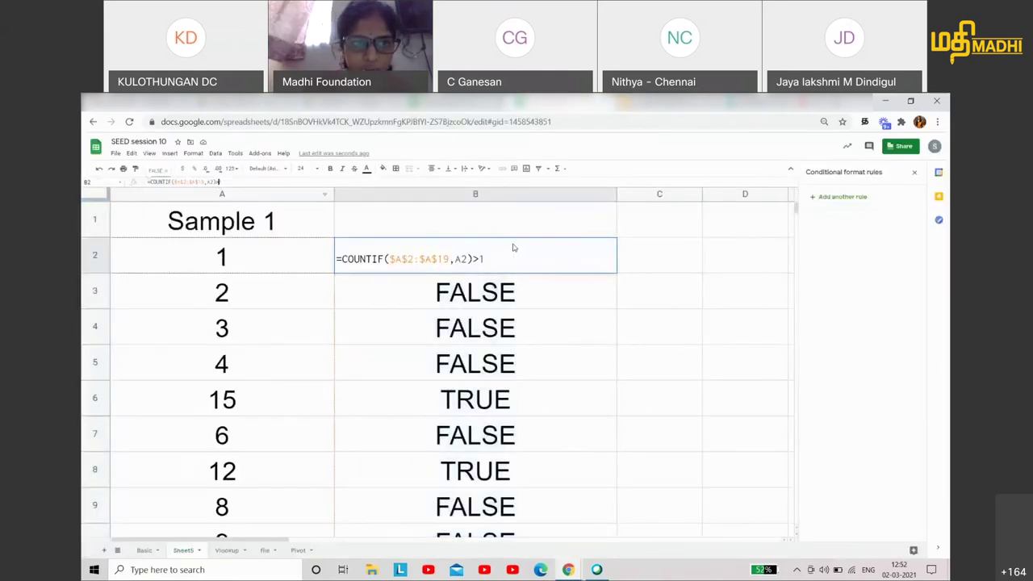
pyautogui.click(506, 315)
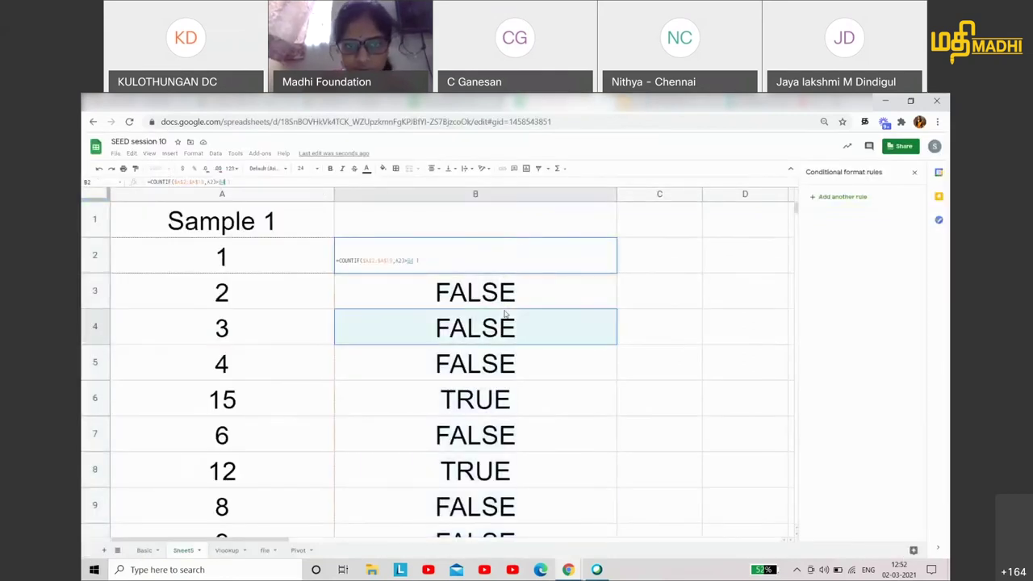
pyautogui.click(506, 233)
pyautogui.click(304, 182)
pyautogui.press('BackSpace')
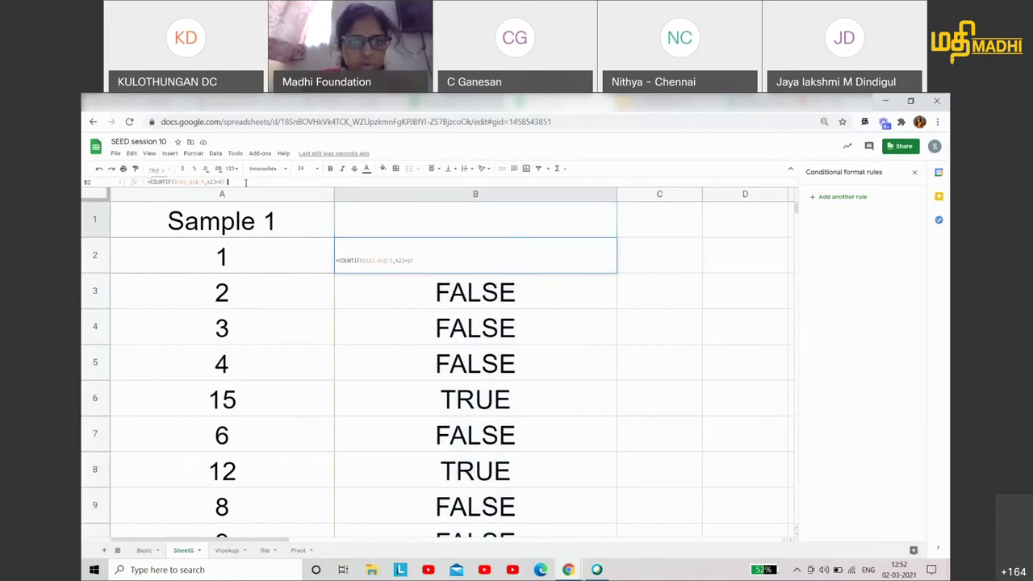
pyautogui.press('Return')
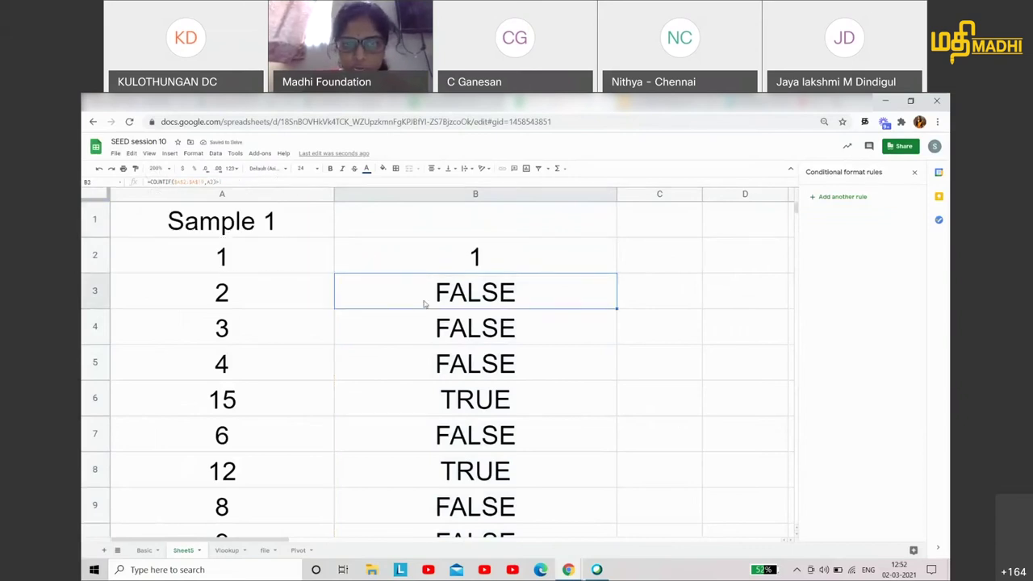
# - Check column B's TRUE results beside the repeated values 15, 12 and 10
pyautogui.press('Down')
pyautogui.press('Down')
pyautogui.press('Down')
pyautogui.press('Down')
pyautogui.click(459, 482)
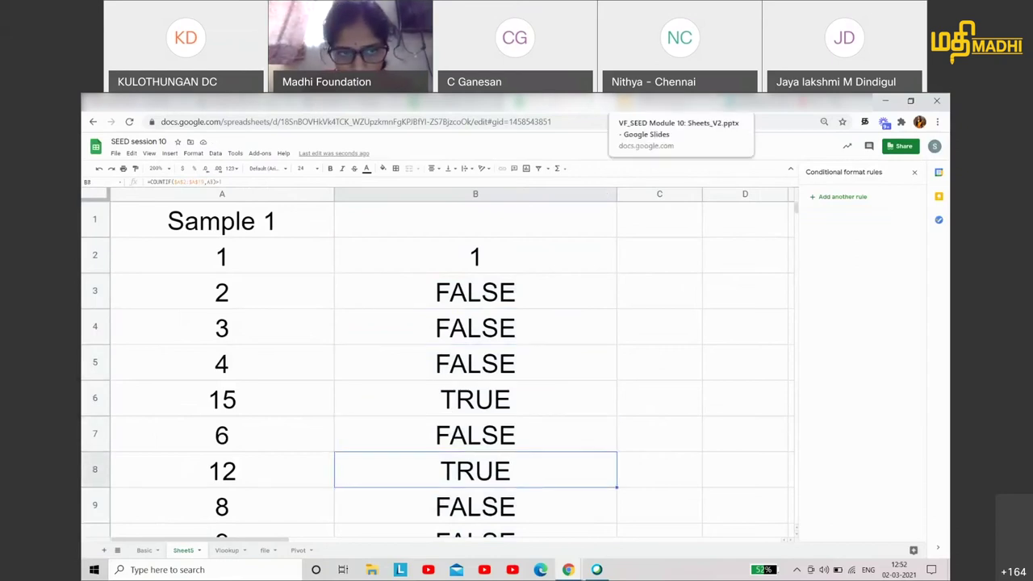
pyautogui.click(217, 264)
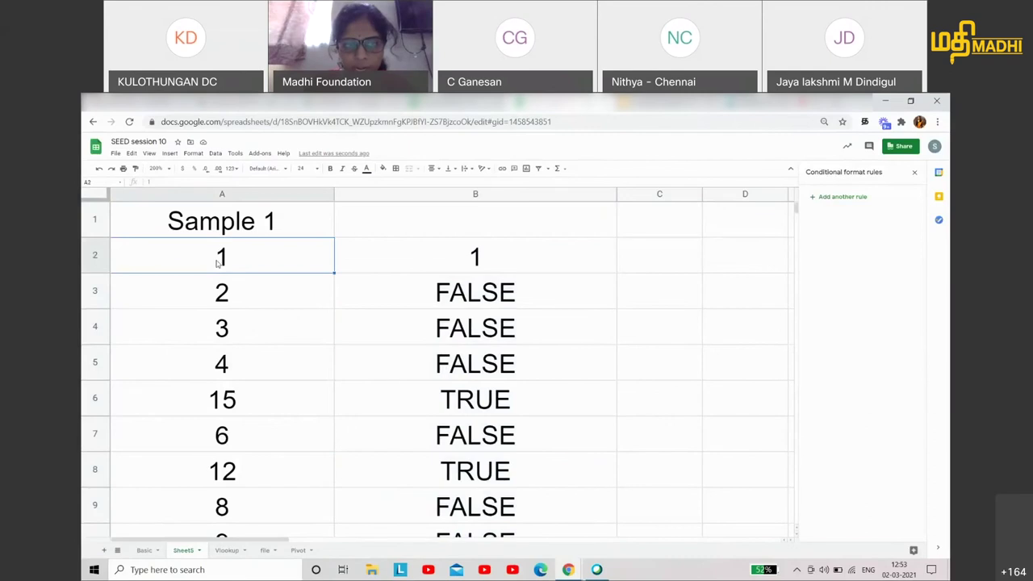
pyautogui.scroll(-2, 218, 266)
pyautogui.scroll(-2, 218, 266)
pyautogui.scroll(2, 245, 369)
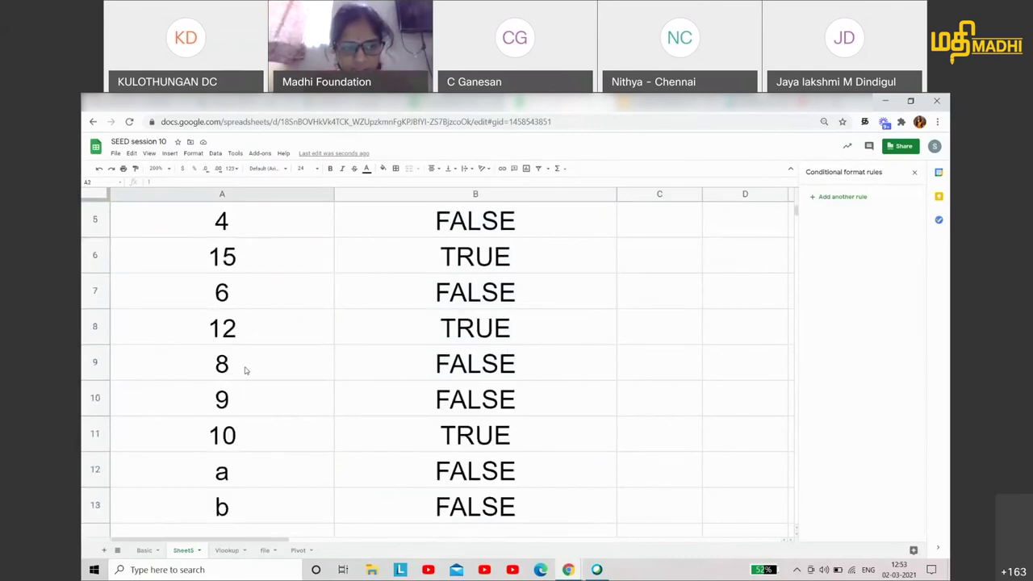
pyautogui.scroll(2, 246, 370)
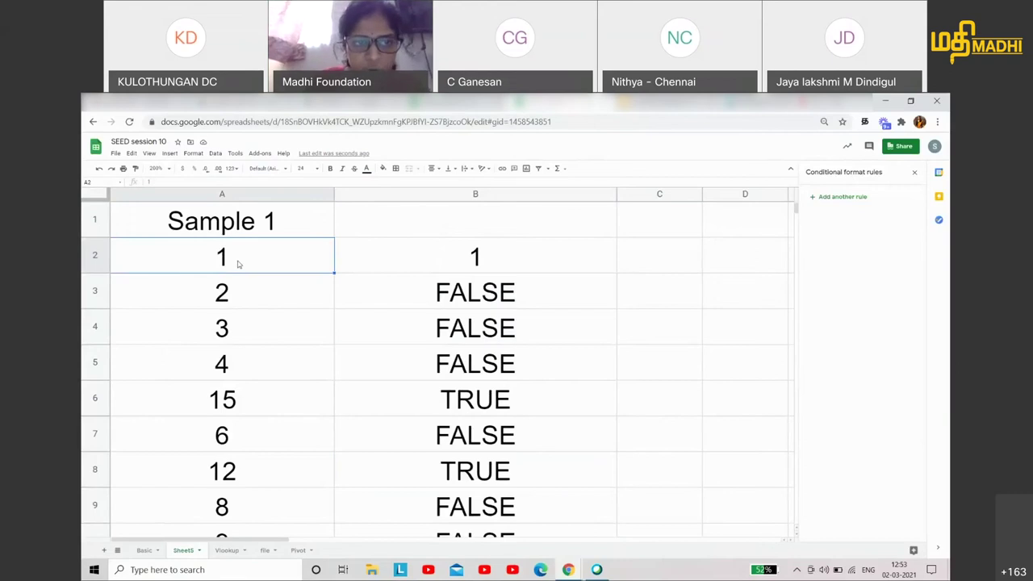
pyautogui.scroll(-1, 247, 411)
pyautogui.scroll(-2, 246, 415)
pyautogui.scroll(-2, 245, 415)
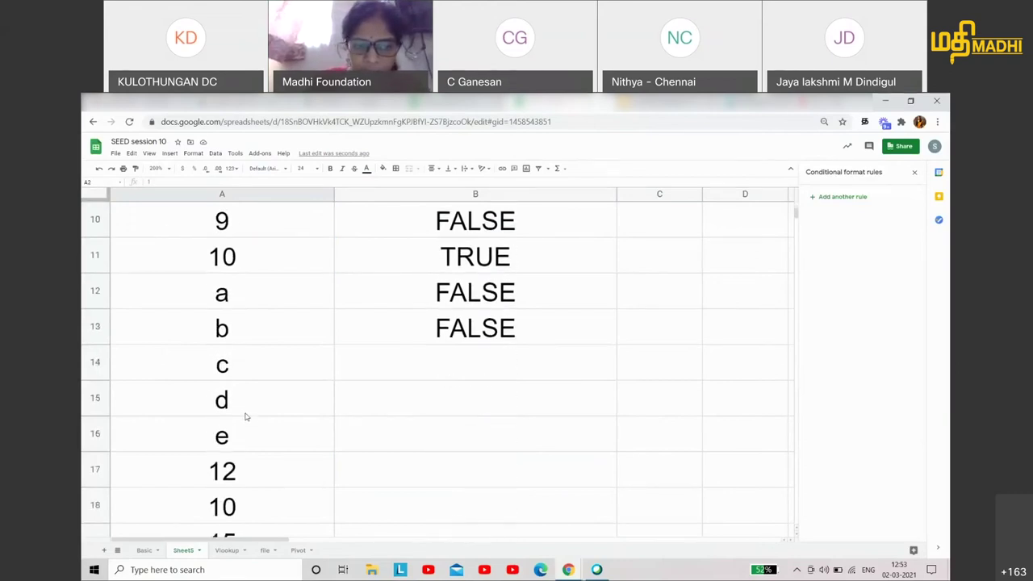
pyautogui.scroll(-2, 246, 416)
pyautogui.scroll(6, 246, 431)
pyautogui.scroll(1, 248, 436)
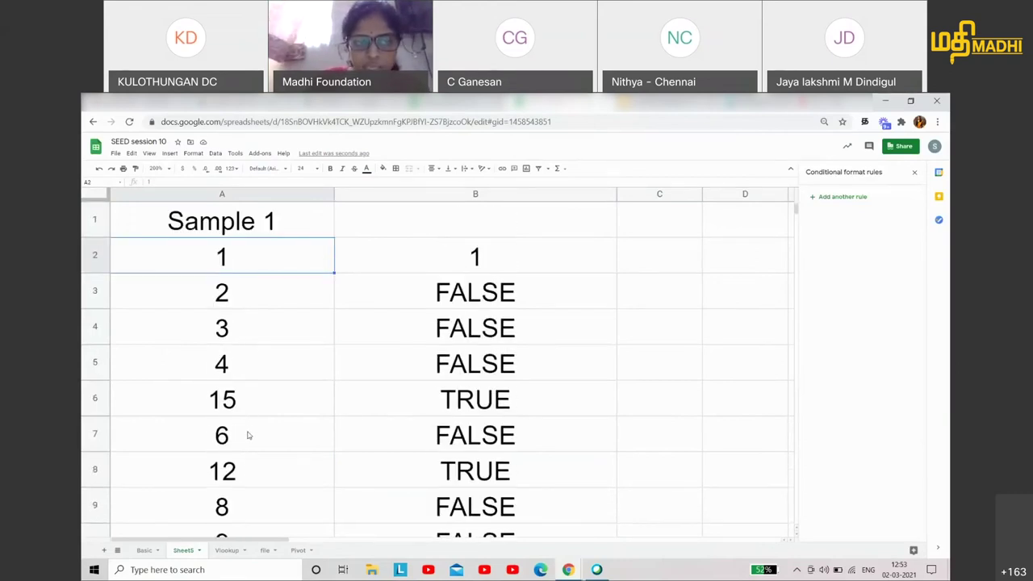
# - Review B2's COUNTIF formula against the column A values 4 and 15
pyautogui.click(476, 252)
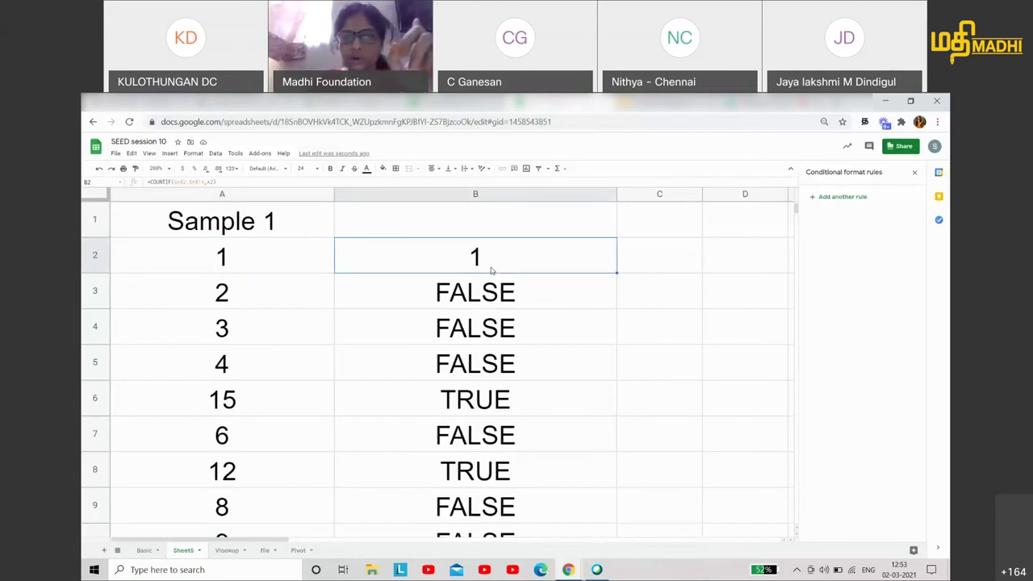
pyautogui.click(266, 290)
pyautogui.click(267, 364)
pyautogui.click(258, 404)
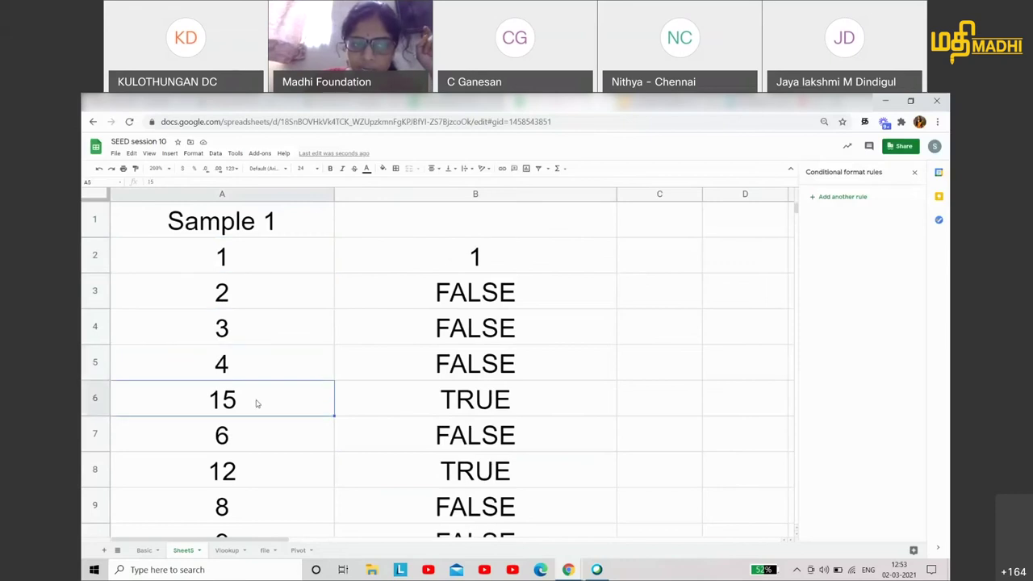
pyautogui.click(493, 239)
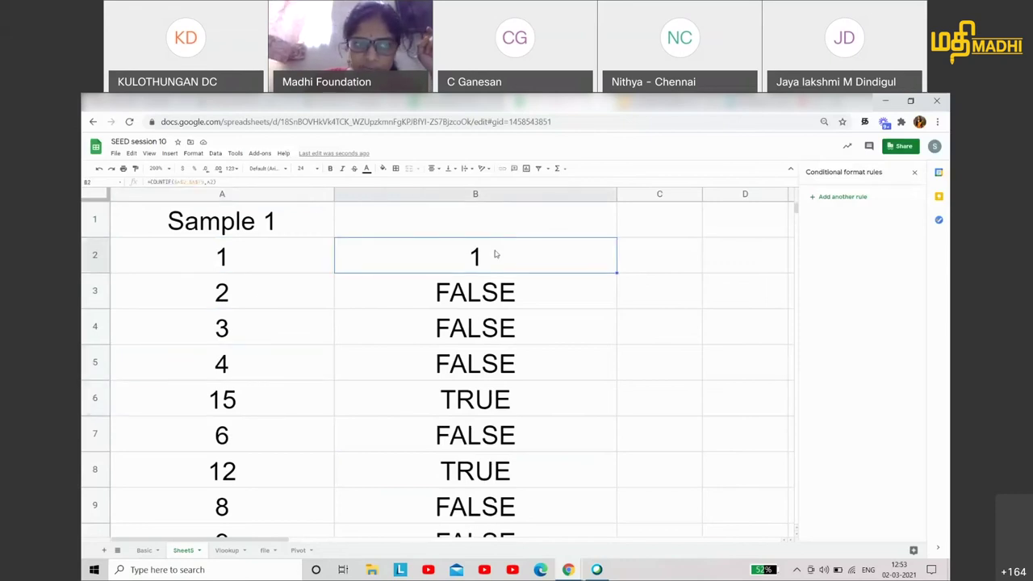
# - Fill B2's plain COUNTIF down to B11, showing 2 beside 15, 12 and 10
pyautogui.moveTo(616, 274); pyautogui.dragTo(589, 476)
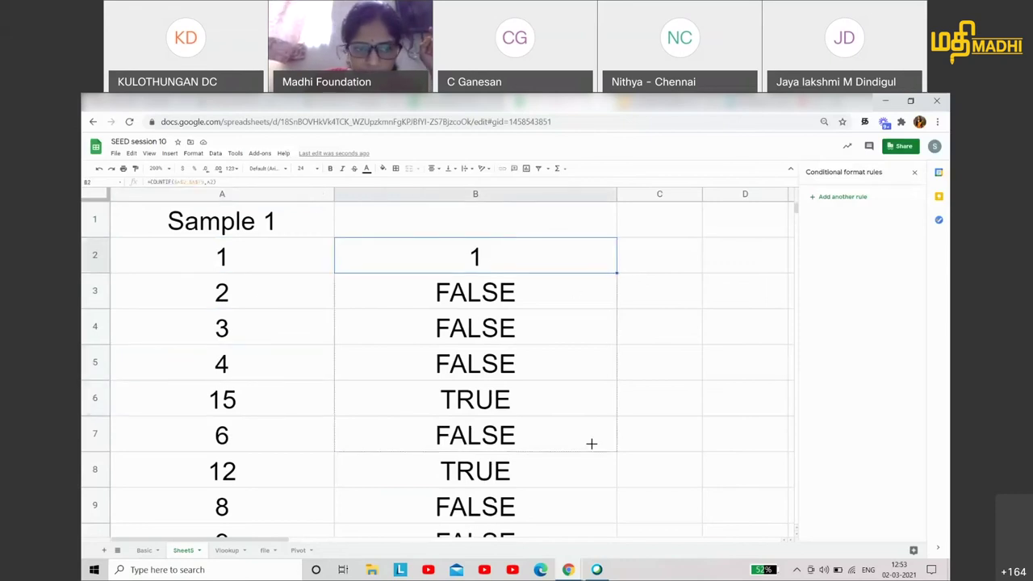
pyautogui.click(473, 403)
pyautogui.click(511, 475)
pyautogui.scroll(-1, 513, 476)
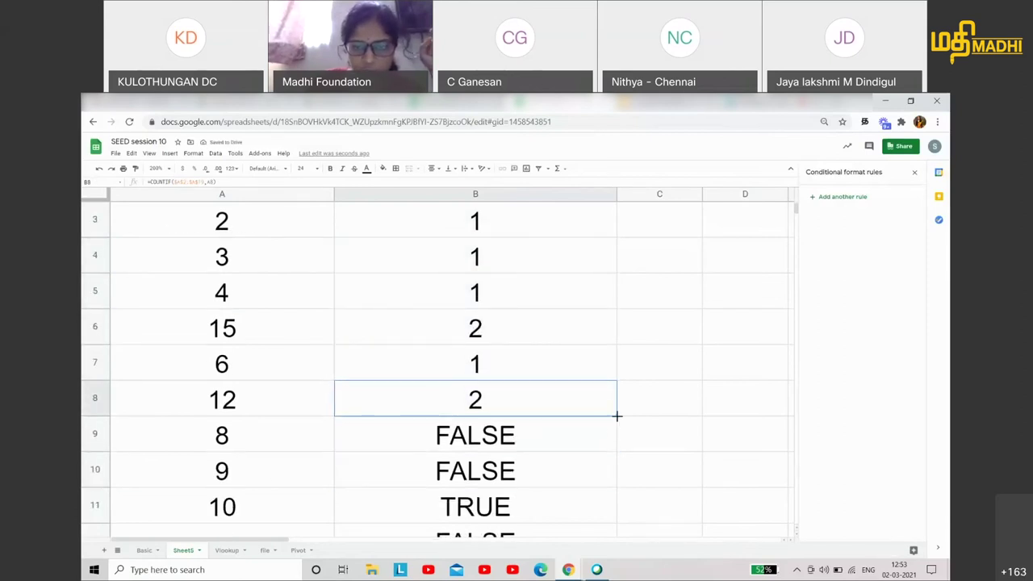
pyautogui.moveTo(616, 416); pyautogui.dragTo(606, 523)
pyautogui.scroll(-2, 605, 511)
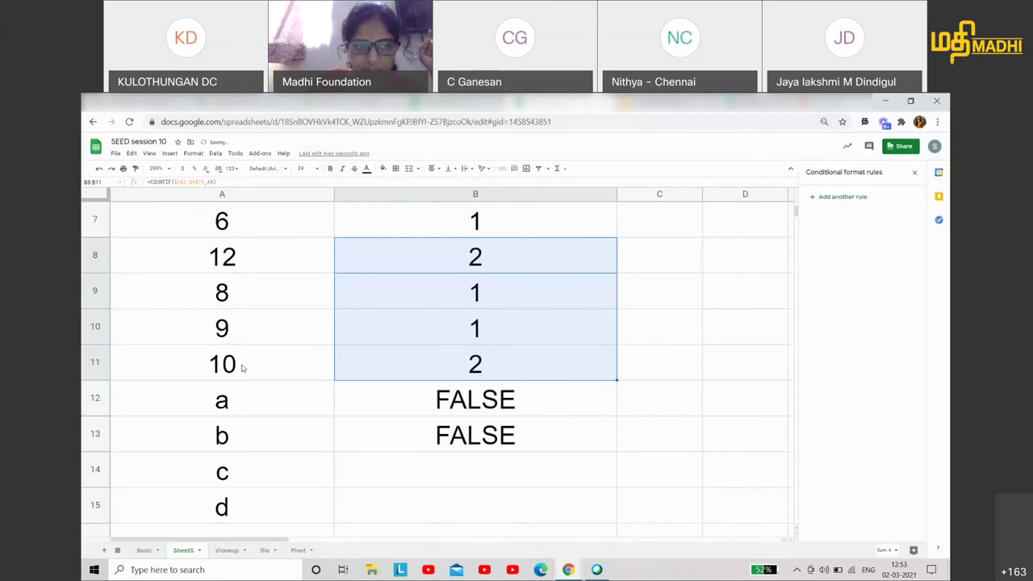
pyautogui.scroll(3, 500, 310)
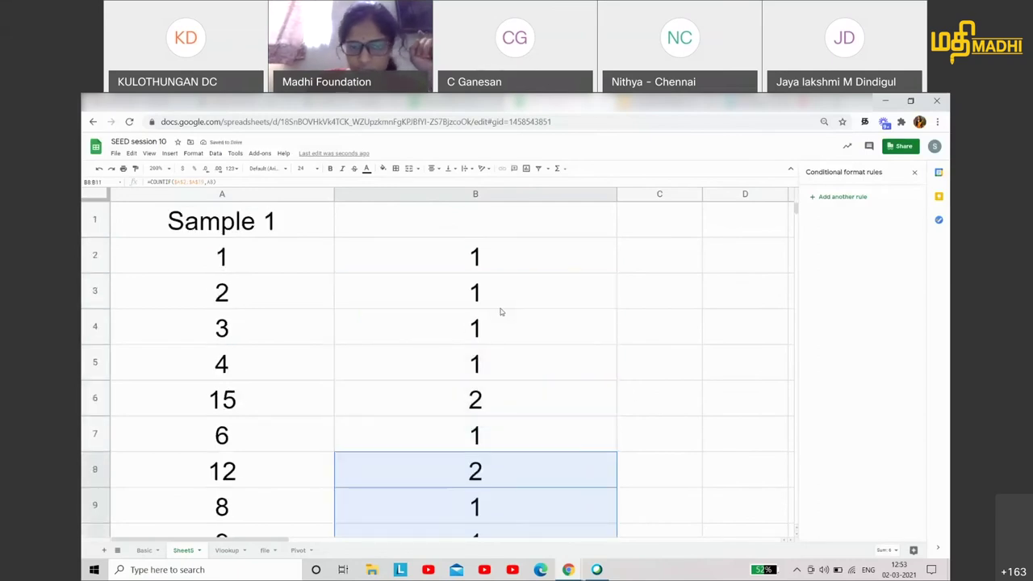
pyautogui.click(479, 269)
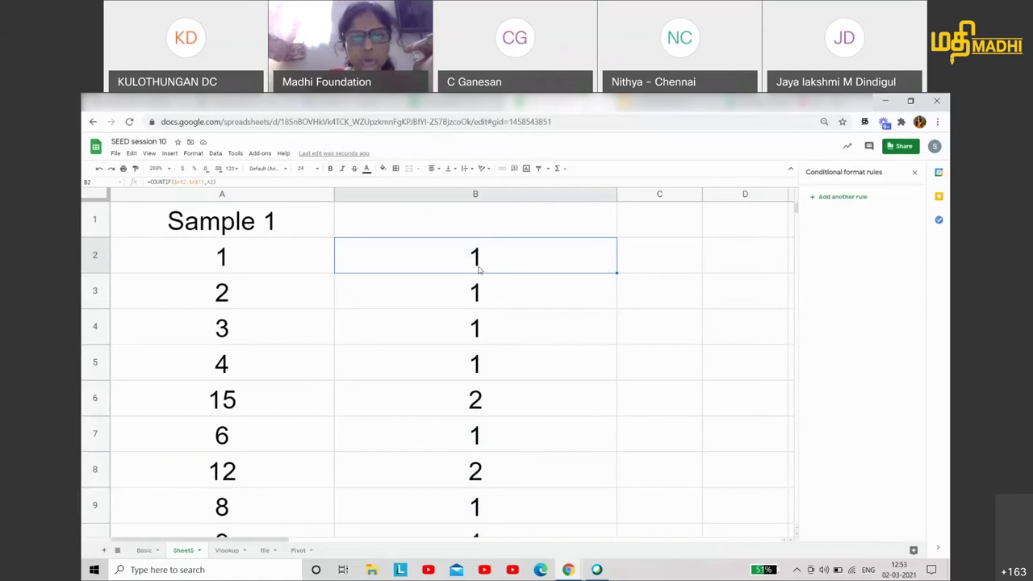
# - Append >1 to B2's formula, making it =COUNTIF($A$2:$A$19,A2)>1 returning FALSE
pyautogui.click(253, 194)
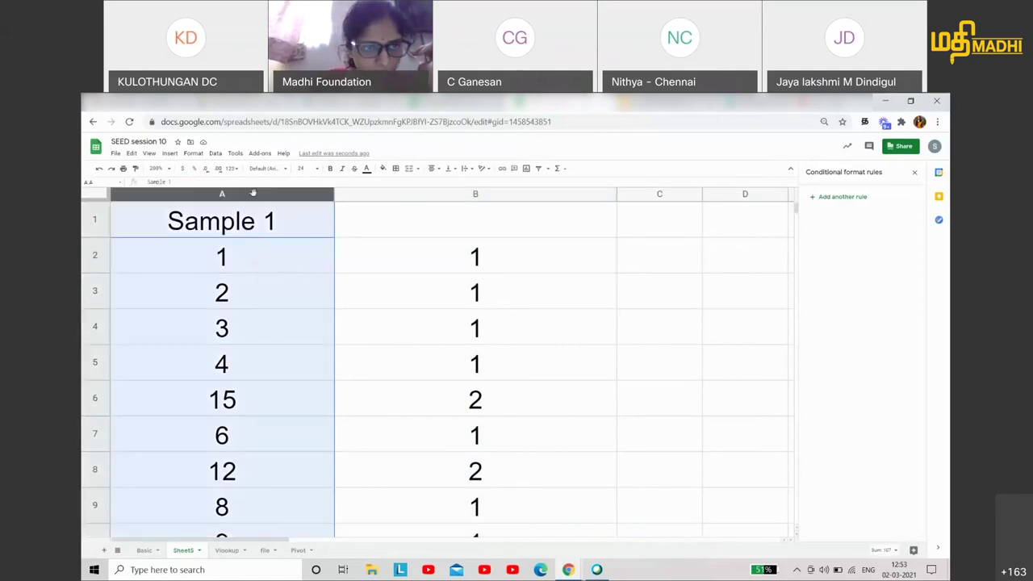
pyautogui.click(487, 260)
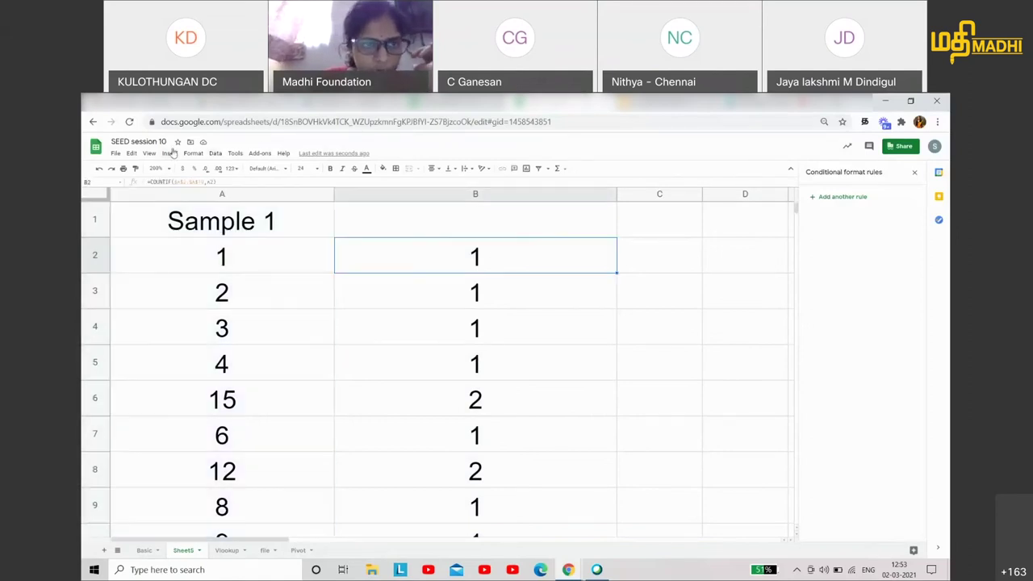
pyautogui.click(242, 182)
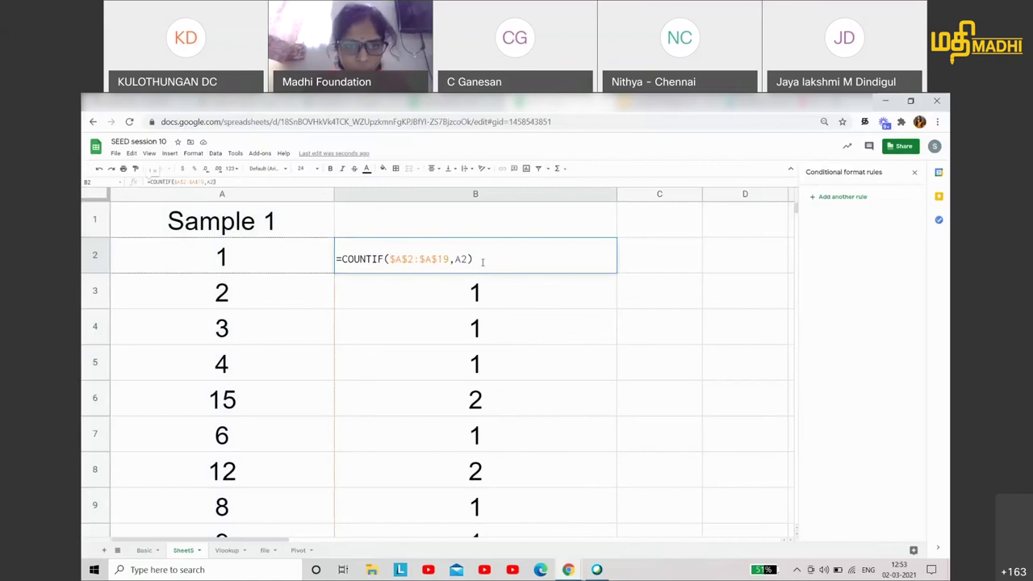
pyautogui.write('>1')
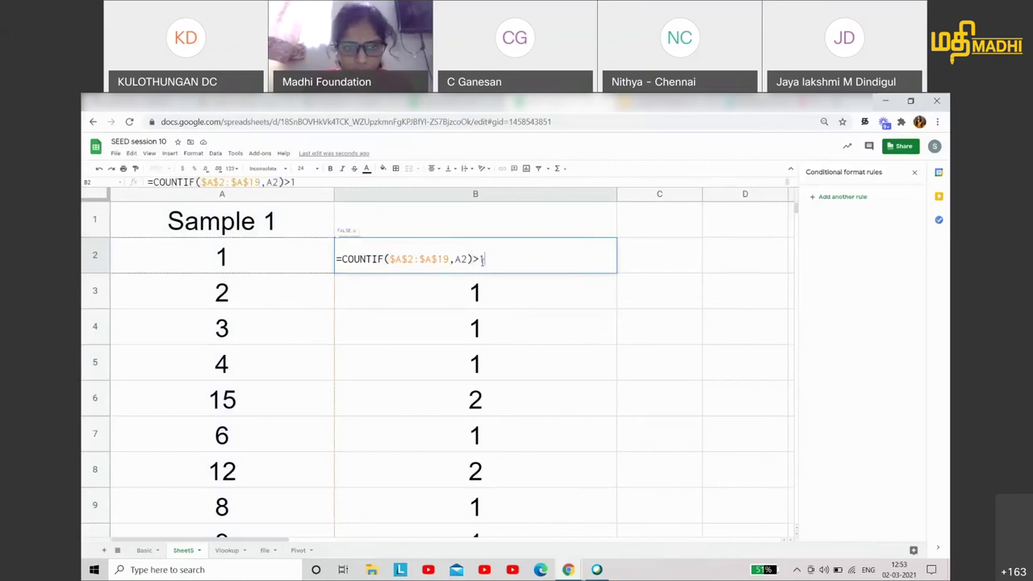
pyautogui.press('Return')
# - Copy B2's full COUNTIF >1 formula text and select column A
pyautogui.click(481, 266)
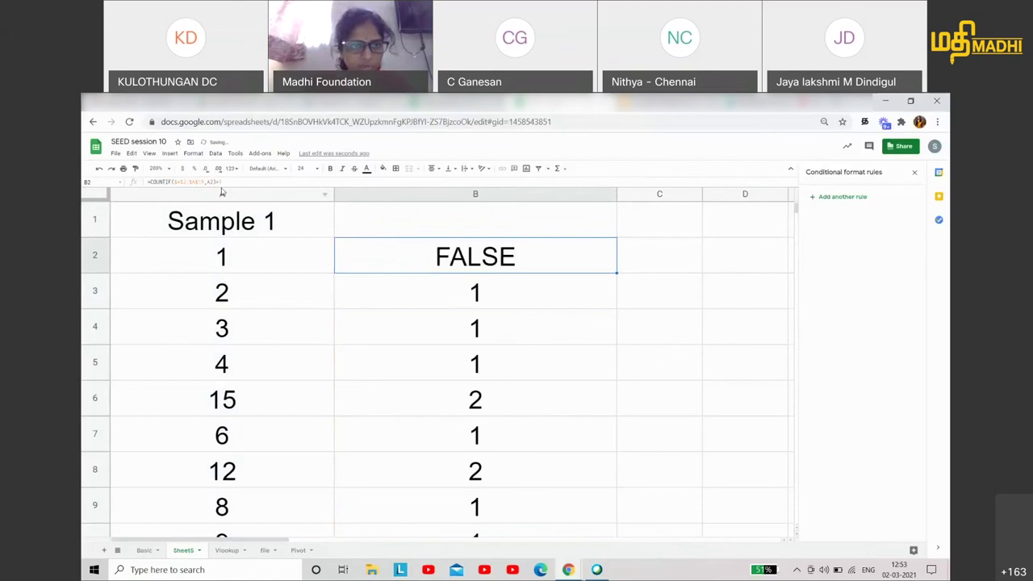
pyautogui.moveTo(226, 182); pyautogui.dragTo(137, 186)
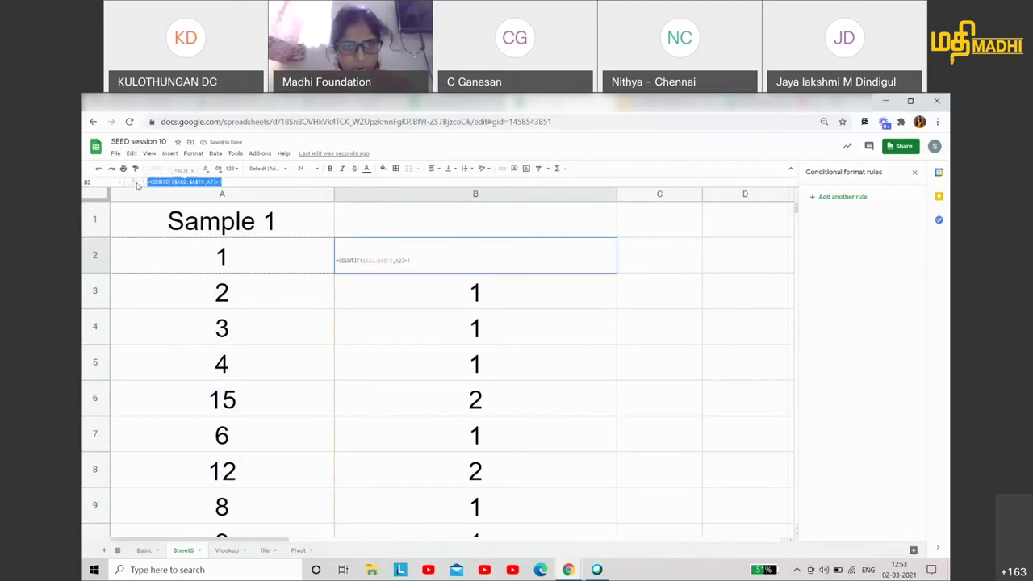
pyautogui.click(336, 242)
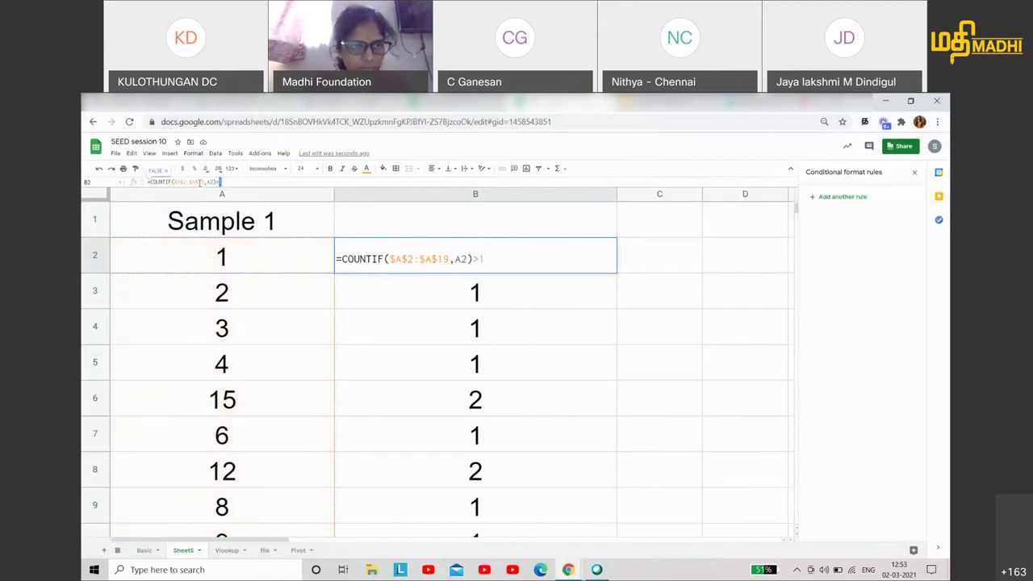
pyautogui.moveTo(223, 182); pyautogui.dragTo(117, 182)
pyautogui.hotkey('ctrl', 'c')
pyautogui.click(239, 194)
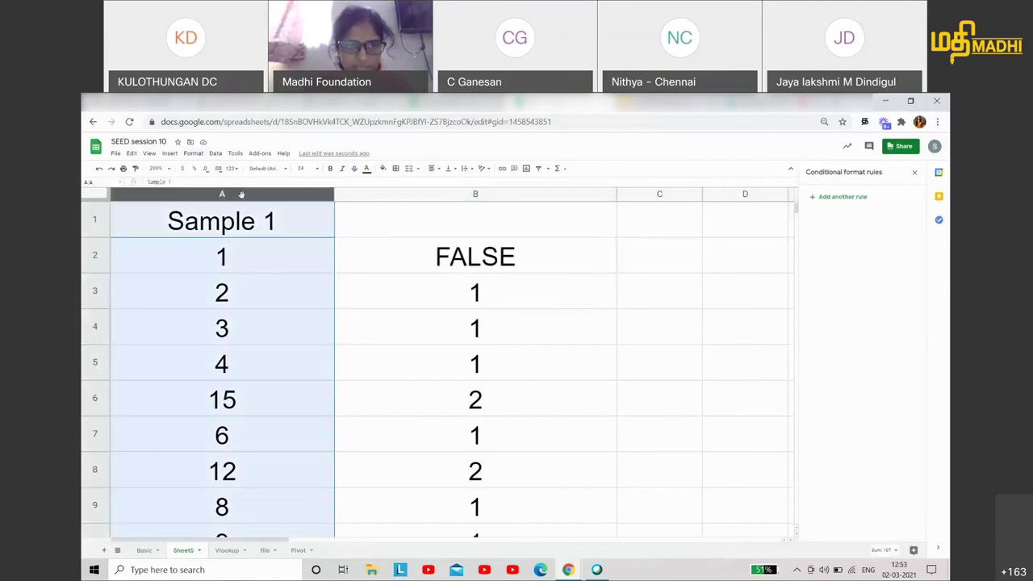
# - Add a conditional-format rule to column A using the pasted COUNTIF >1 custom formula
pyautogui.click(192, 153)
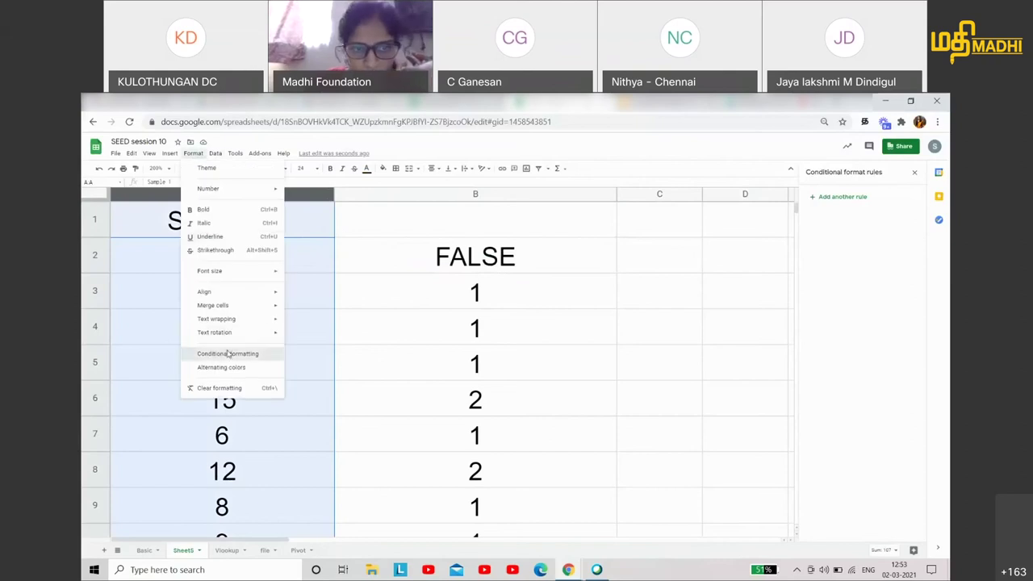
pyautogui.click(228, 353)
pyautogui.click(832, 284)
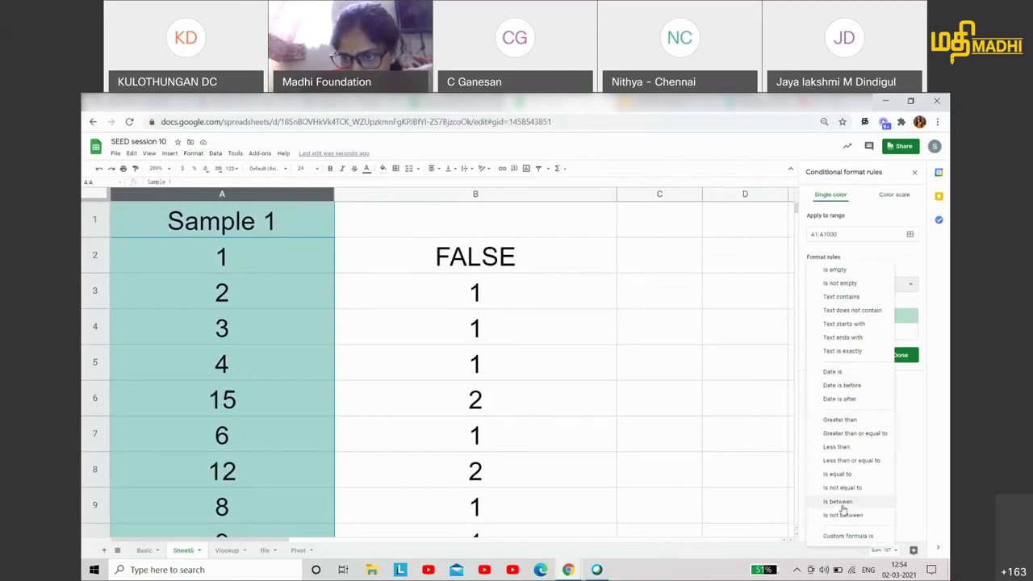
pyautogui.click(842, 536)
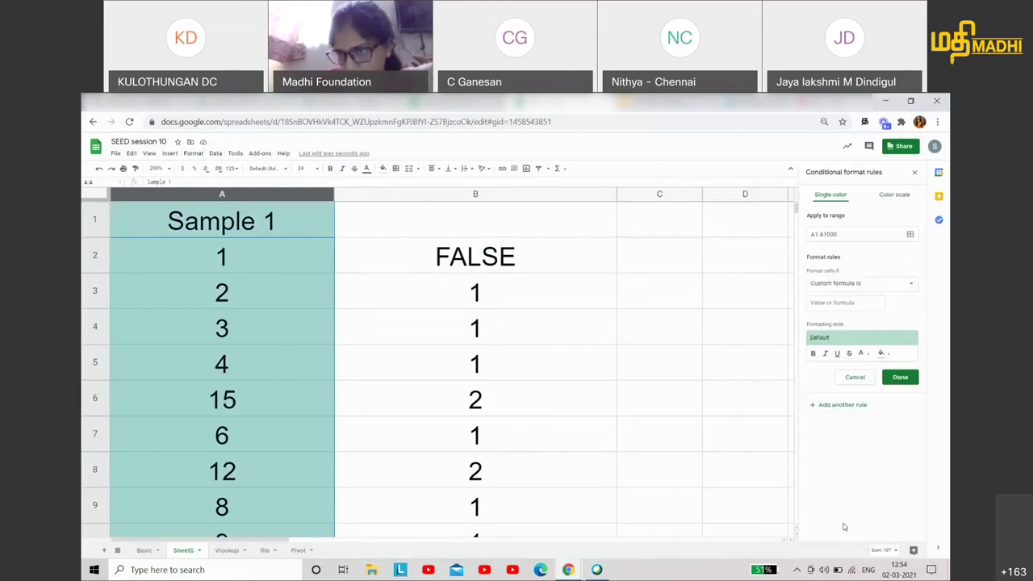
pyautogui.click(828, 303)
pyautogui.hotkey('ctrl', 'v')
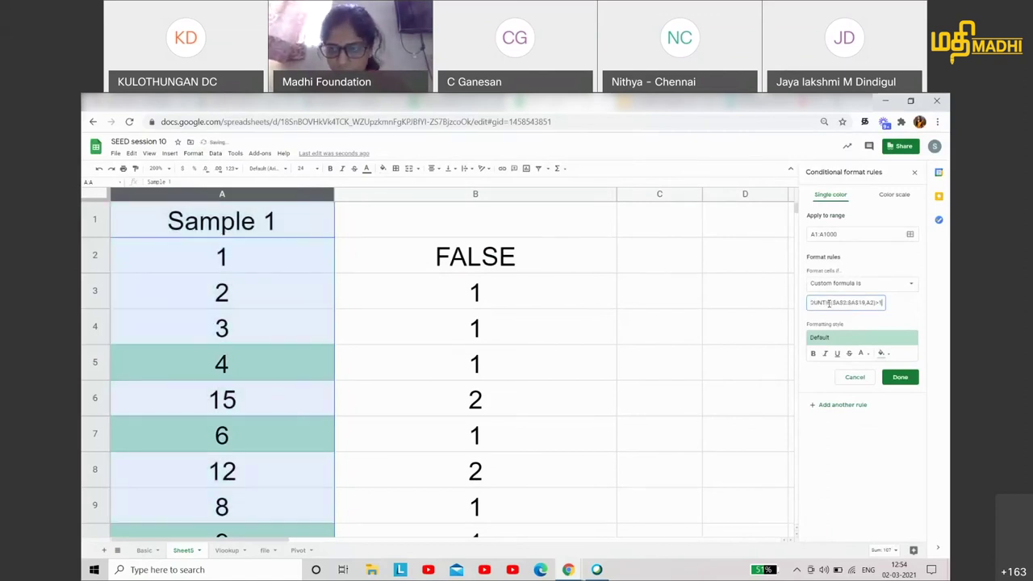
pyautogui.press('Home')
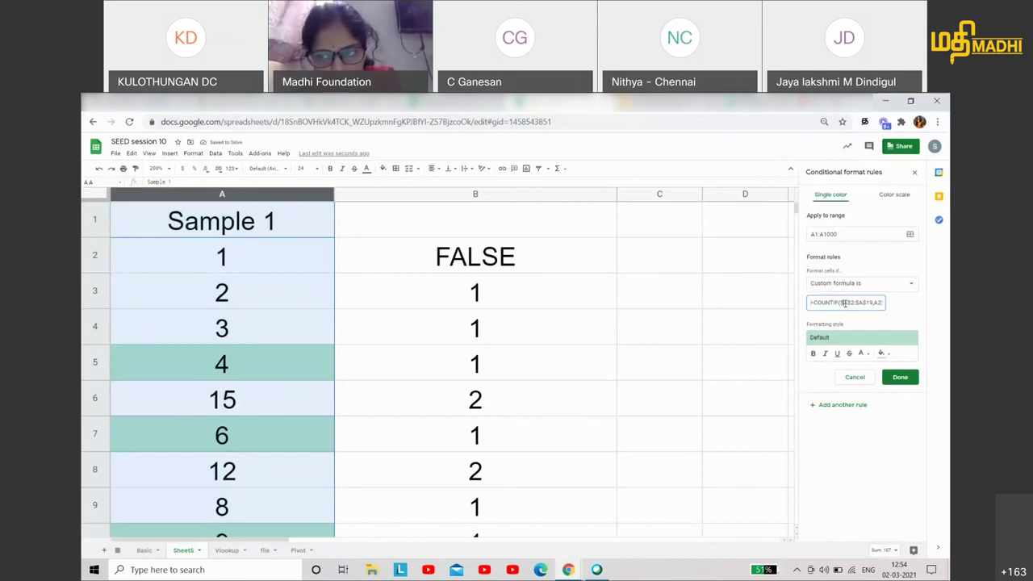
pyautogui.moveTo(873, 303)
pyautogui.mouseDown()
pyautogui.moveTo(831, 302)
pyautogui.moveTo(840, 302)
pyautogui.mouseUp()
pyautogui.click(855, 303)
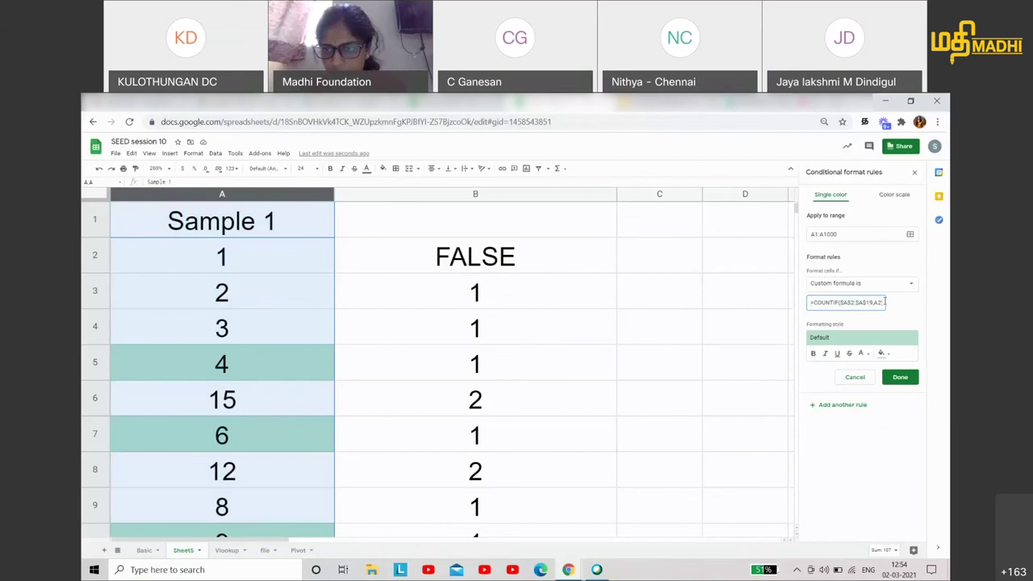
pyautogui.write(')>1')
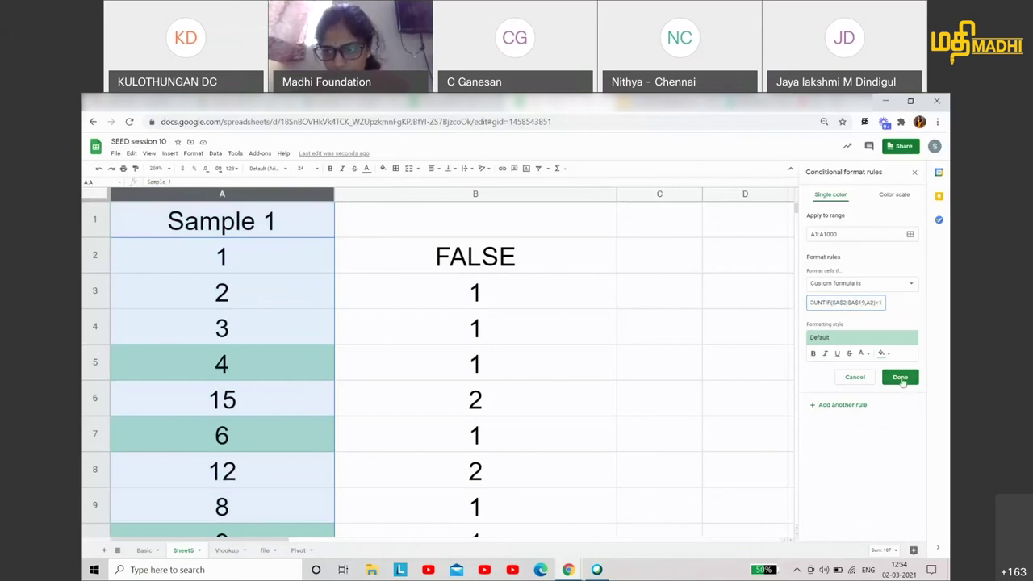
pyautogui.click(901, 377)
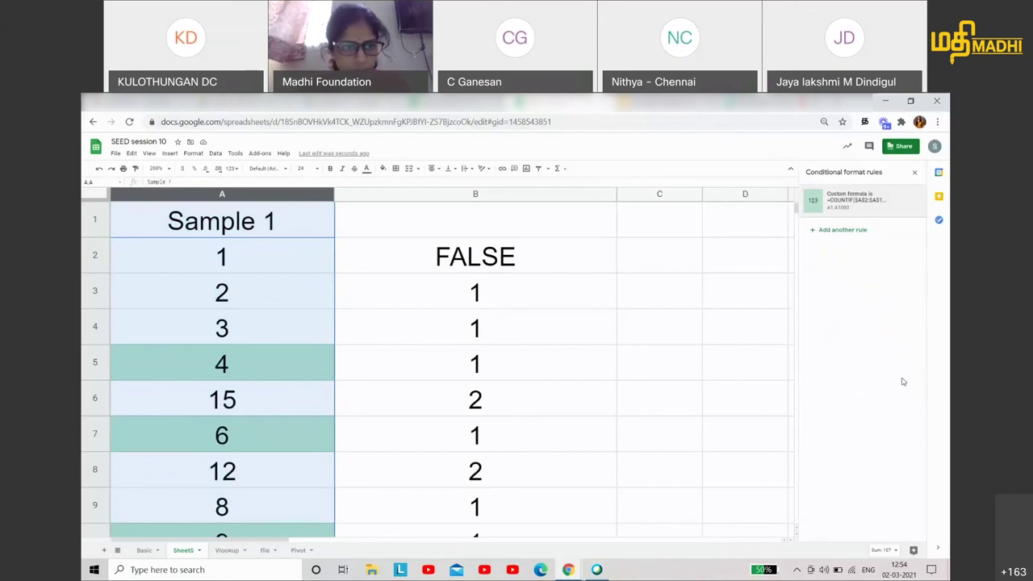
# - Fix the rule's brackets so it reads =COUNTIF($A$2:$A$19,A2)>1 and shades matches green
pyautogui.scroll(-1, 300, 393)
pyautogui.scroll(-2, 299, 392)
pyautogui.scroll(-3, 305, 390)
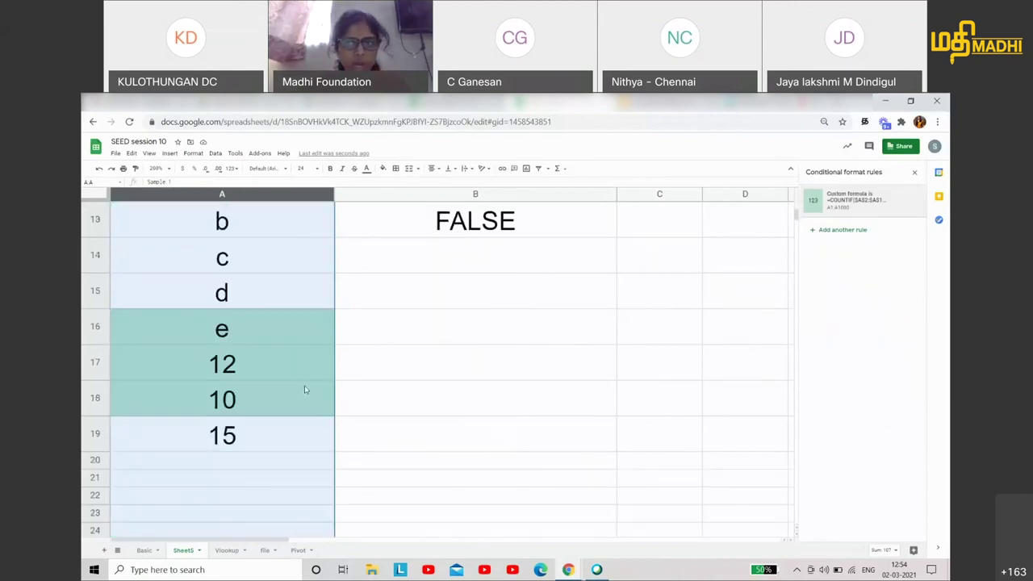
pyautogui.scroll(-1, 305, 390)
pyautogui.scroll(1, 304, 389)
pyautogui.scroll(6, 305, 390)
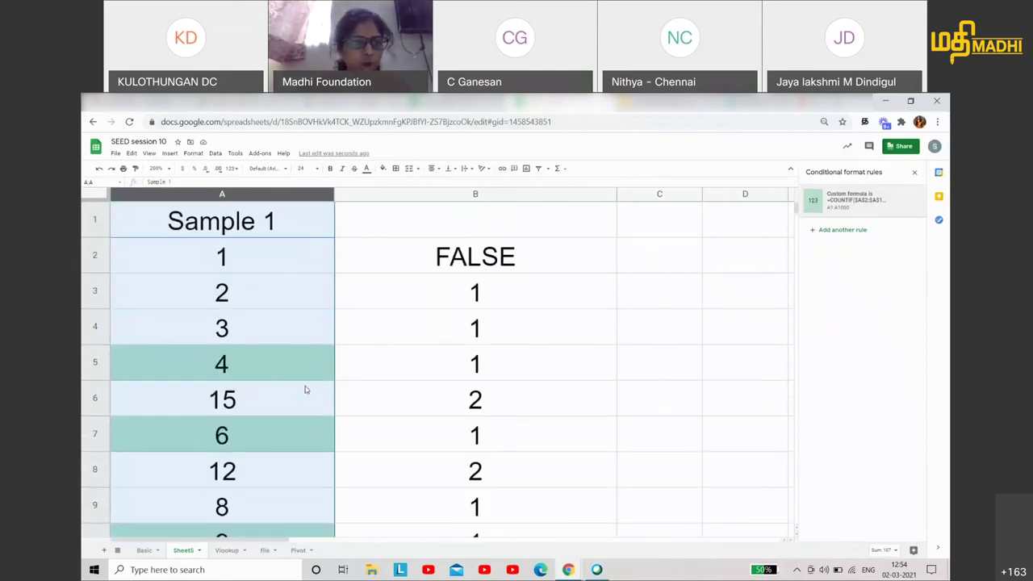
pyautogui.scroll(-2, 305, 389)
pyautogui.scroll(2, 305, 390)
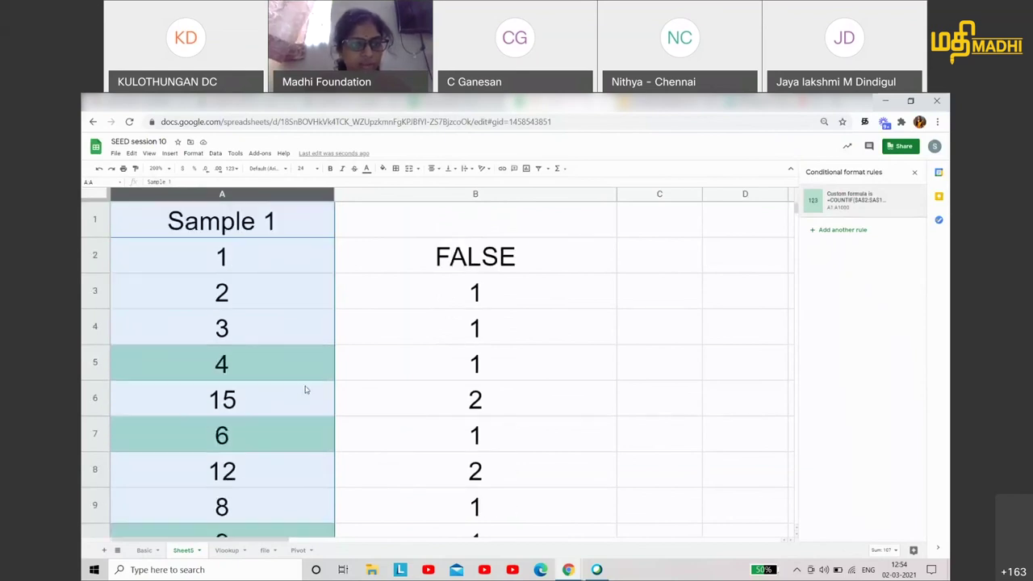
pyautogui.scroll(-2, 305, 389)
pyautogui.scroll(-2, 304, 390)
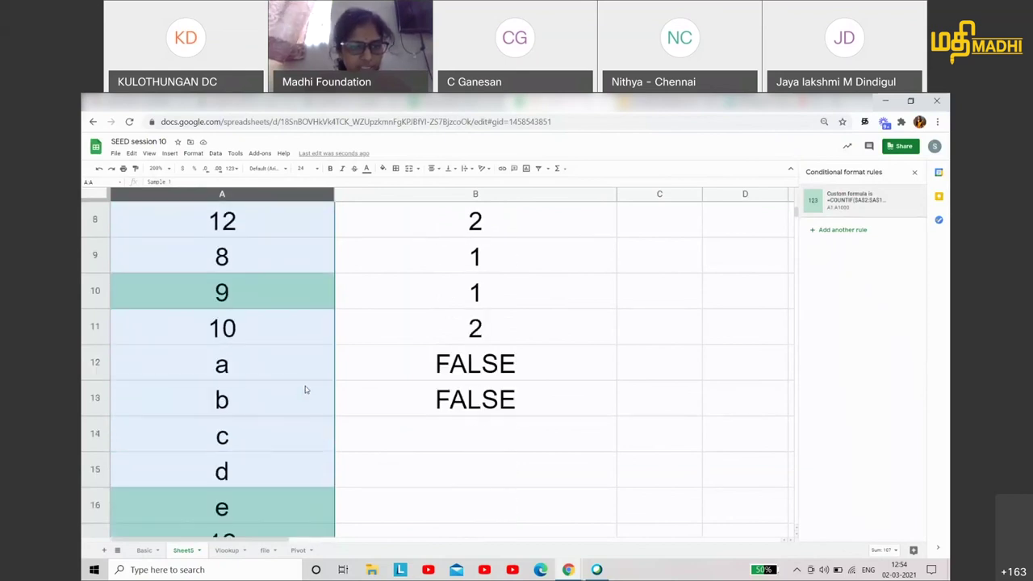
pyautogui.scroll(-2, 305, 390)
pyautogui.scroll(-3, 305, 390)
pyautogui.scroll(5, 304, 389)
pyautogui.scroll(2, 305, 389)
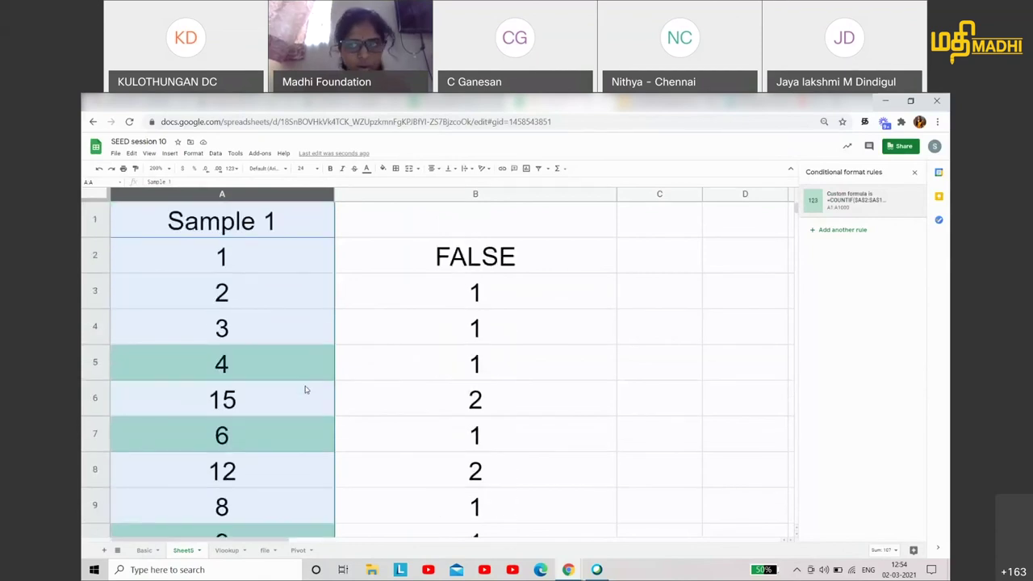
pyautogui.click(859, 204)
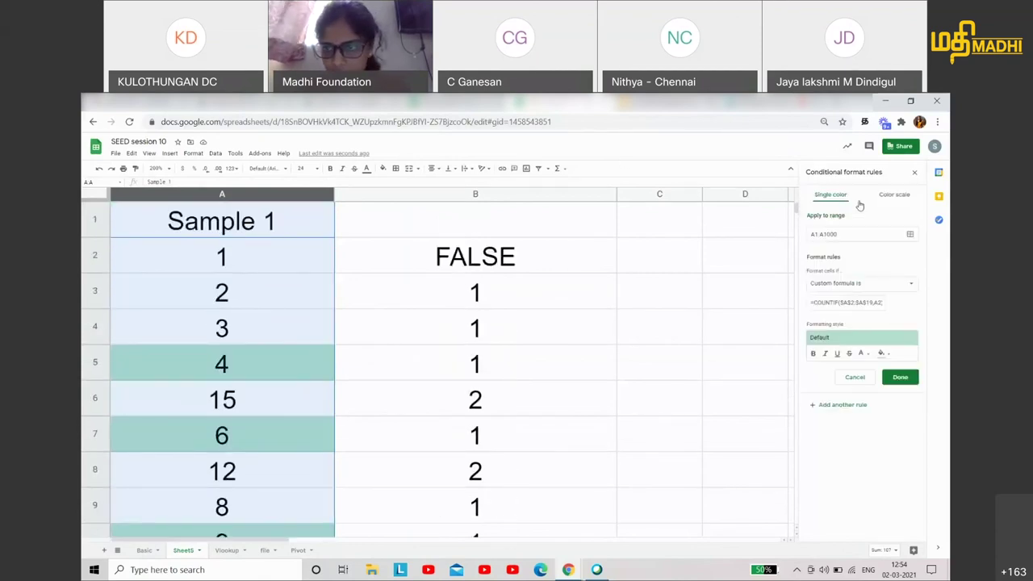
pyautogui.click(879, 302)
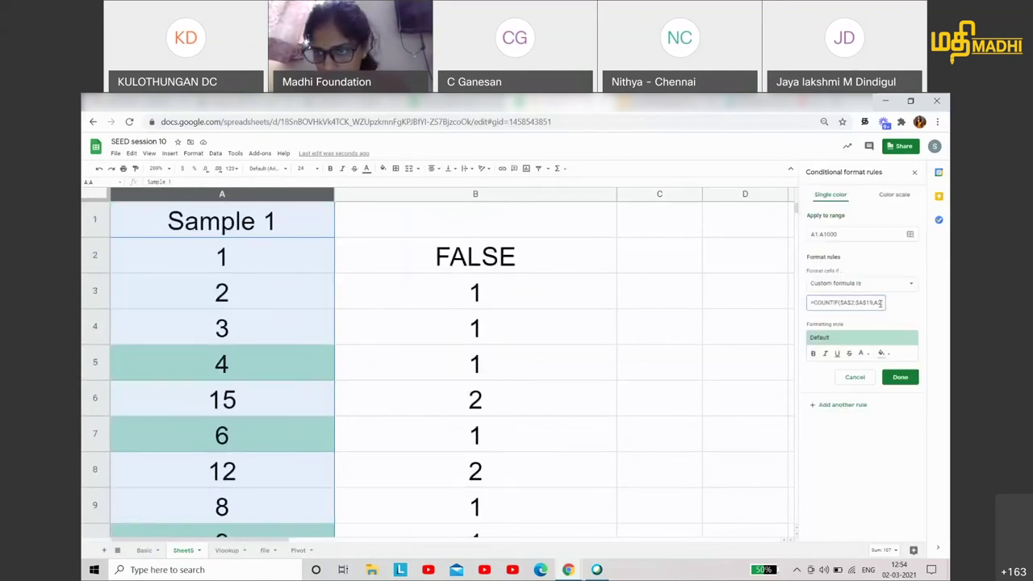
pyautogui.tripleClick(880, 303)
pyautogui.click(882, 303)
pyautogui.write(')')
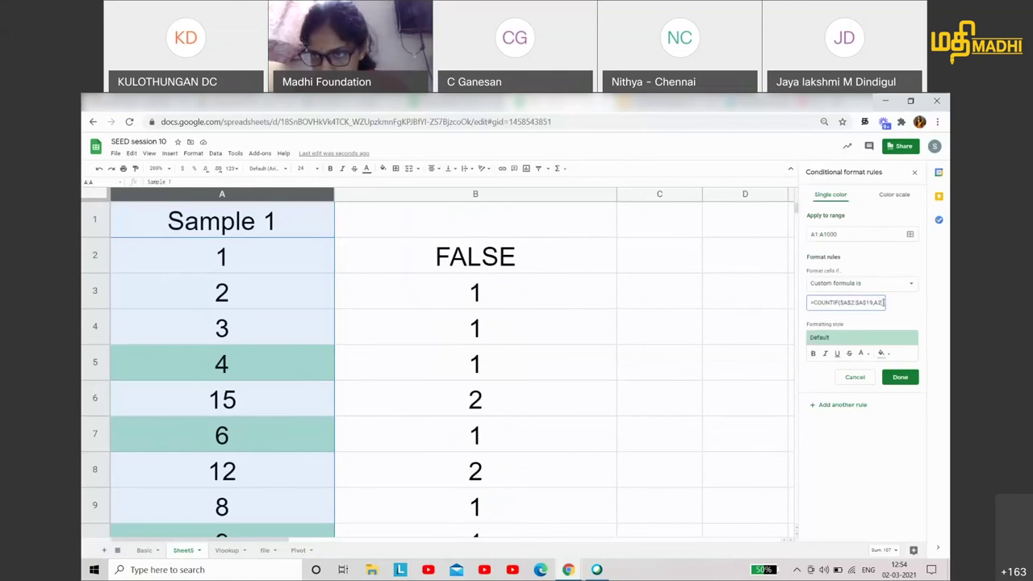
pyautogui.write('>1')
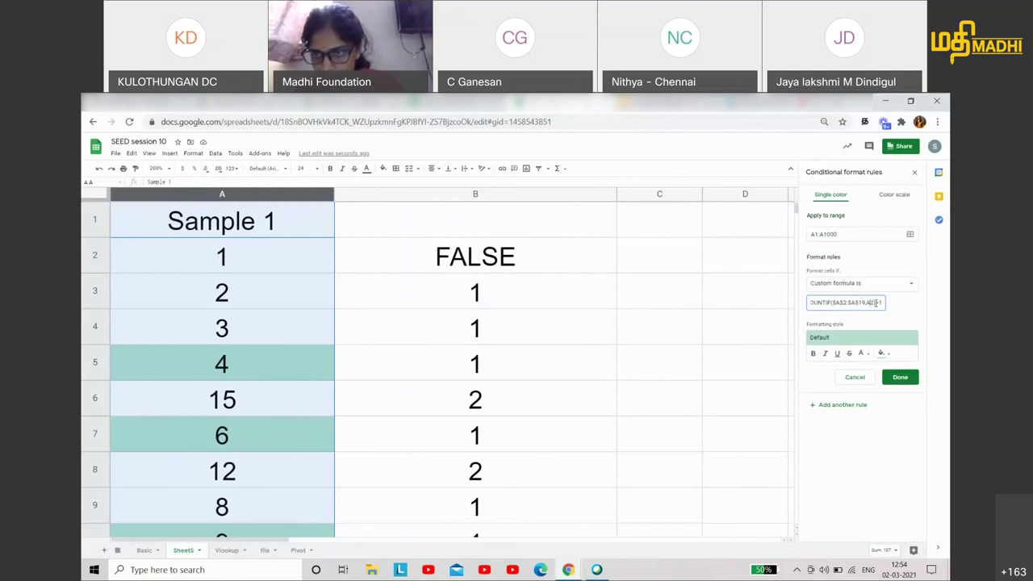
pyautogui.click(907, 376)
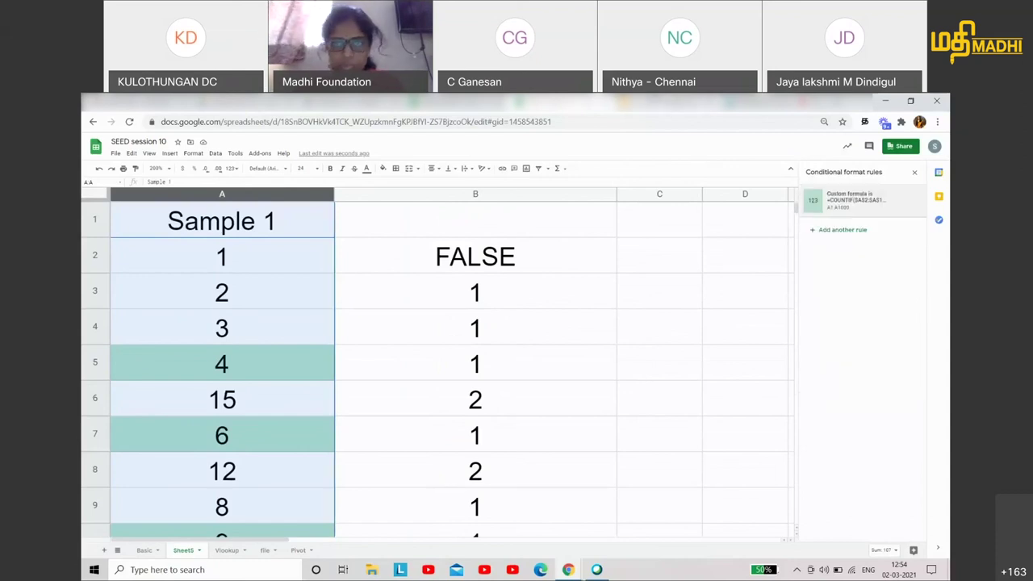
# - Step through the presentation's conditional formatting and custom formula slides
pyautogui.click(645, 102)
pyautogui.press('Right')
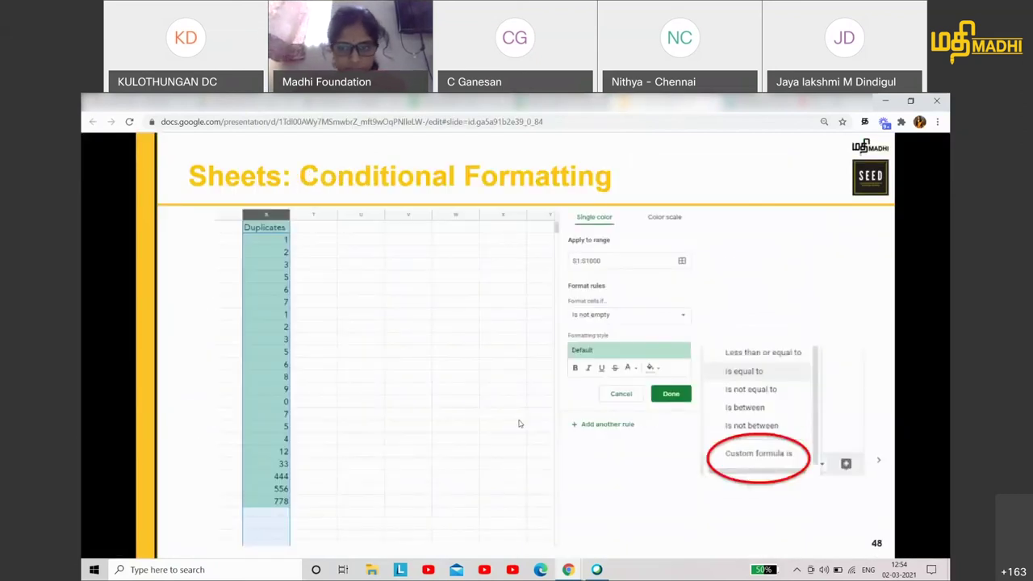
pyautogui.press('Right')
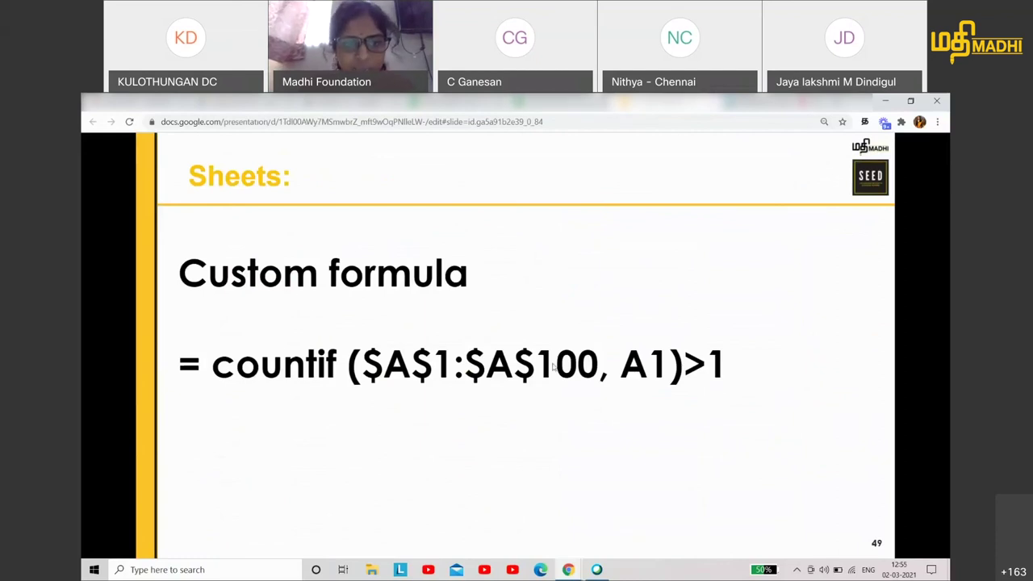
pyautogui.click(489, 102)
# - Select all of column A and open its existing custom-formula conditional format rule
pyautogui.scroll(-1, 222, 267)
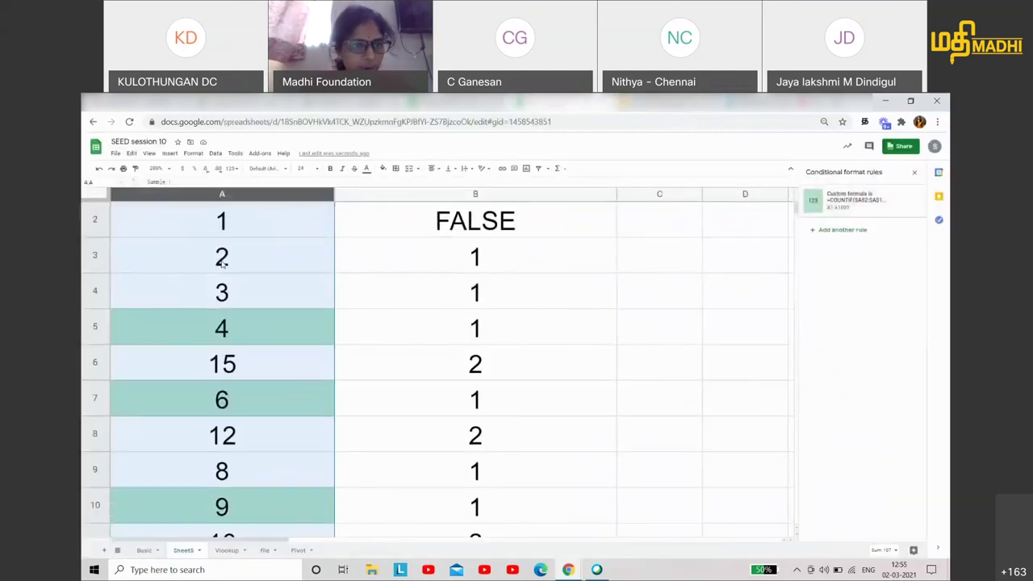
pyautogui.scroll(-2, 222, 262)
pyautogui.scroll(-3, 222, 263)
pyautogui.scroll(5, 236, 337)
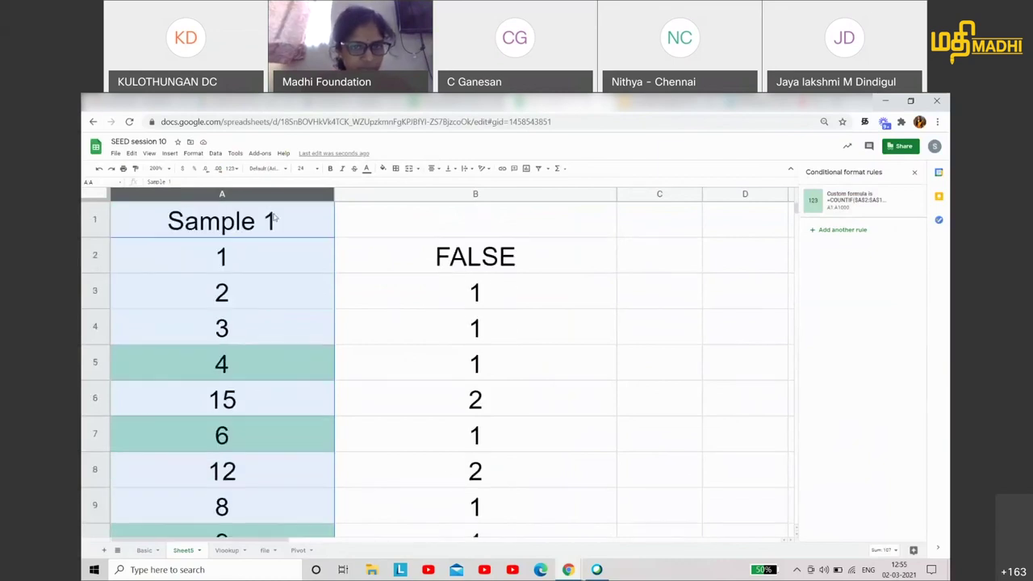
pyautogui.click(497, 271)
pyautogui.click(214, 195)
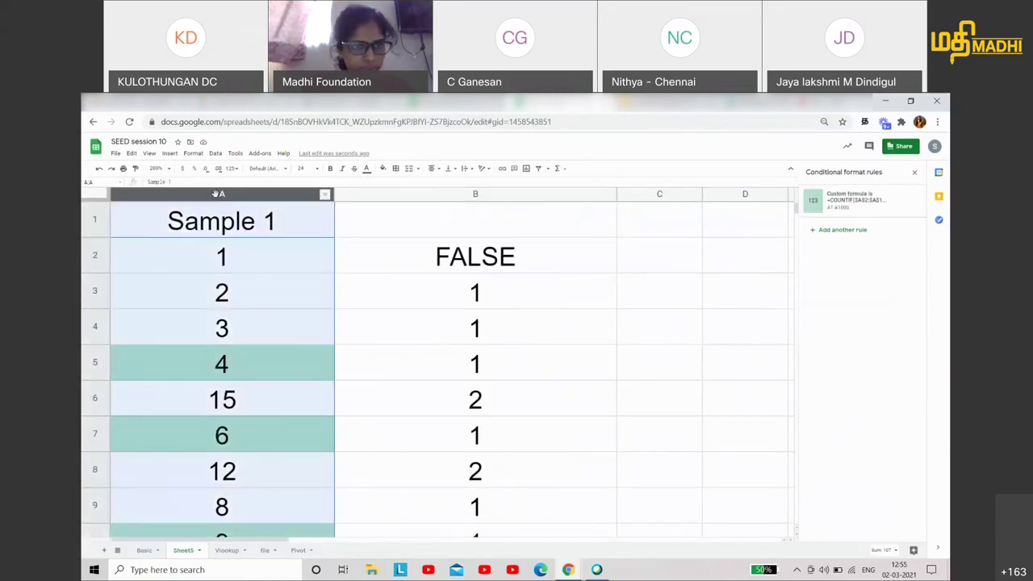
pyautogui.scroll(-2, 309, 299)
pyautogui.scroll(-3, 309, 299)
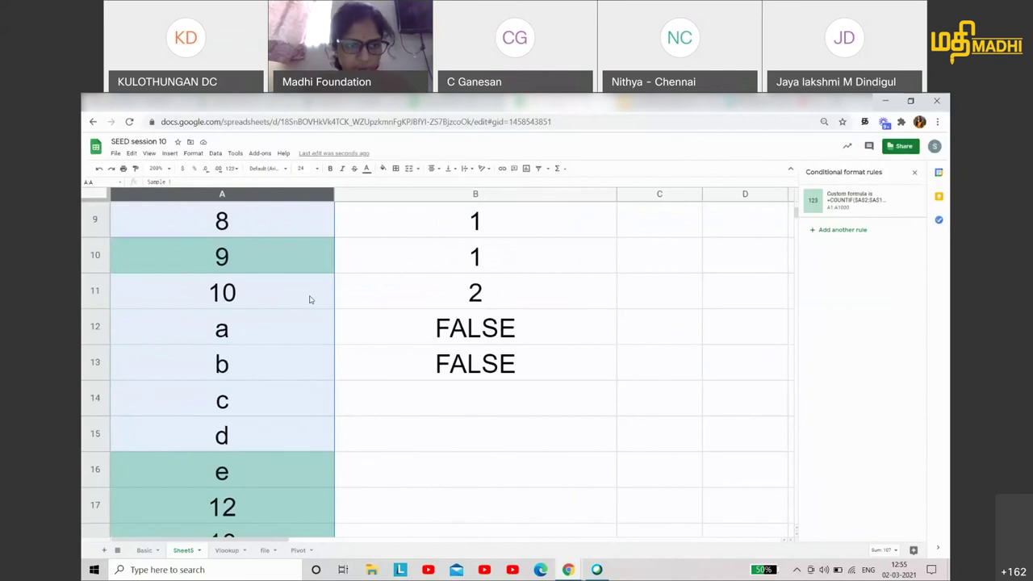
pyautogui.scroll(-3, 309, 299)
pyautogui.scroll(3, 309, 299)
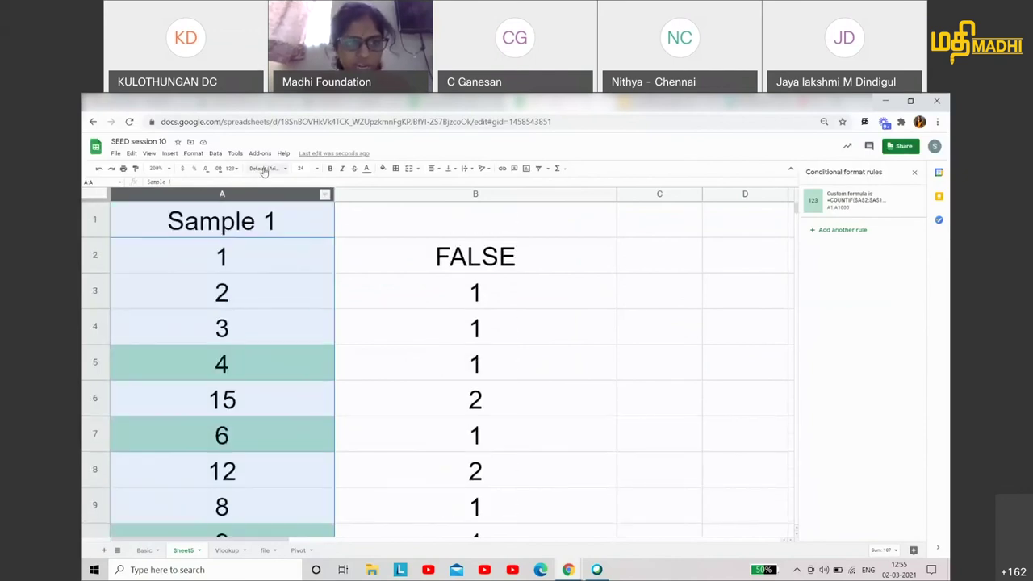
pyautogui.click(263, 194)
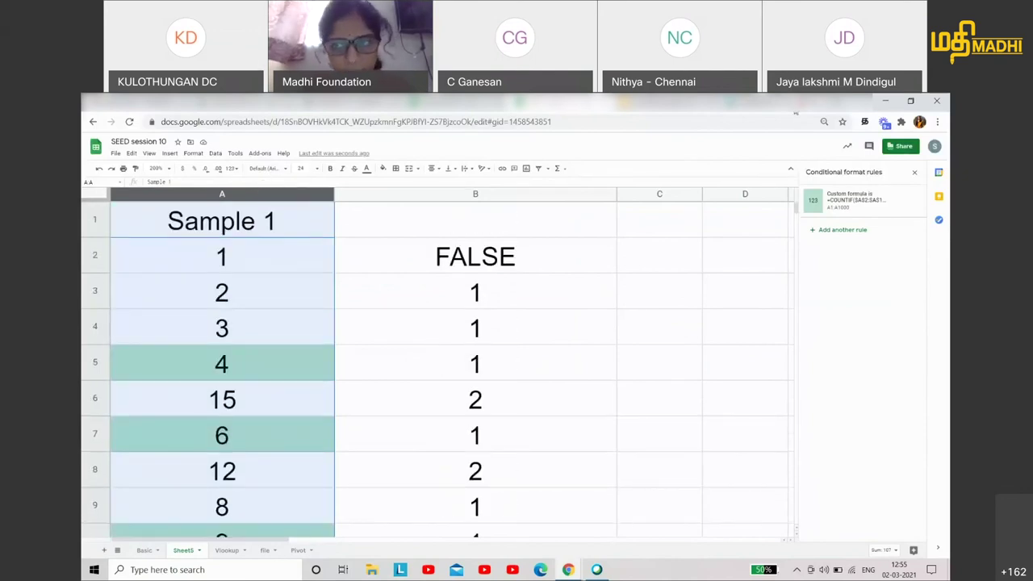
pyautogui.click(843, 203)
# - Change the rule's custom formula to =COUNTIF($A$2:$A$19,A1)>1 so 15 and 12 are highlighted
pyautogui.tripleClick(863, 307)
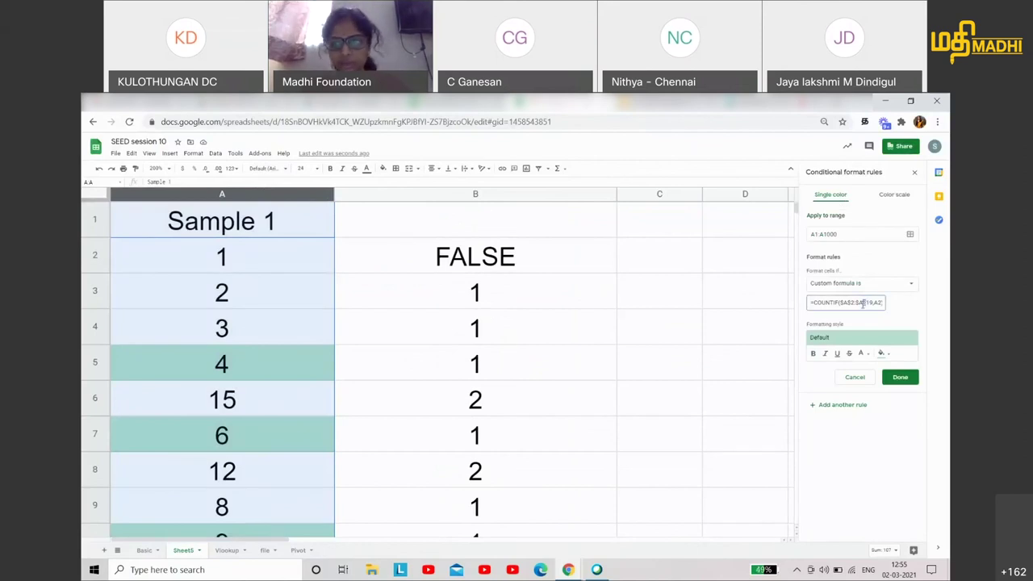
pyautogui.click(840, 300)
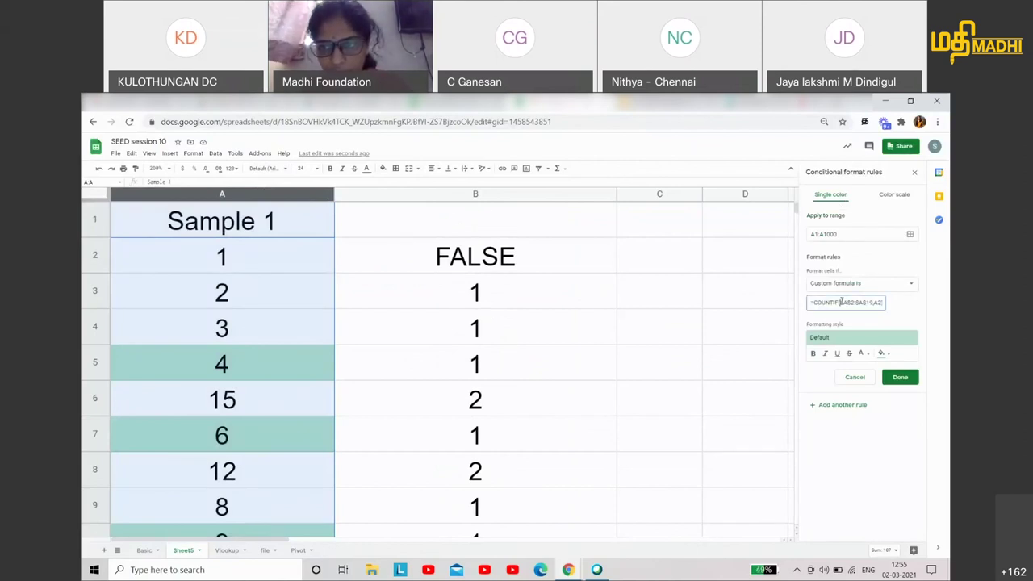
pyautogui.moveTo(840, 300); pyautogui.dragTo(868, 301)
pyautogui.click(878, 302)
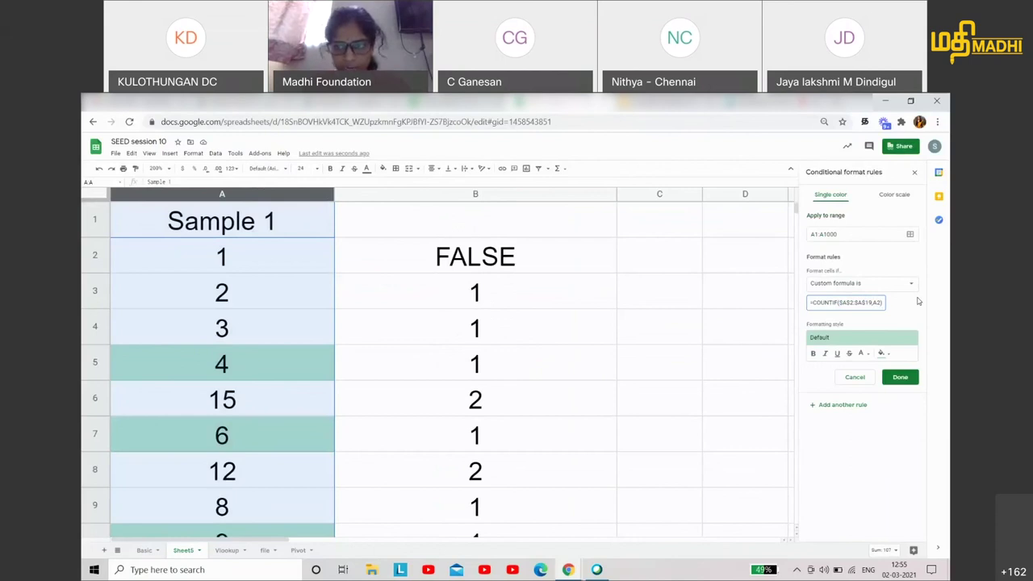
pyautogui.press('BackSpace')
pyautogui.write('>')
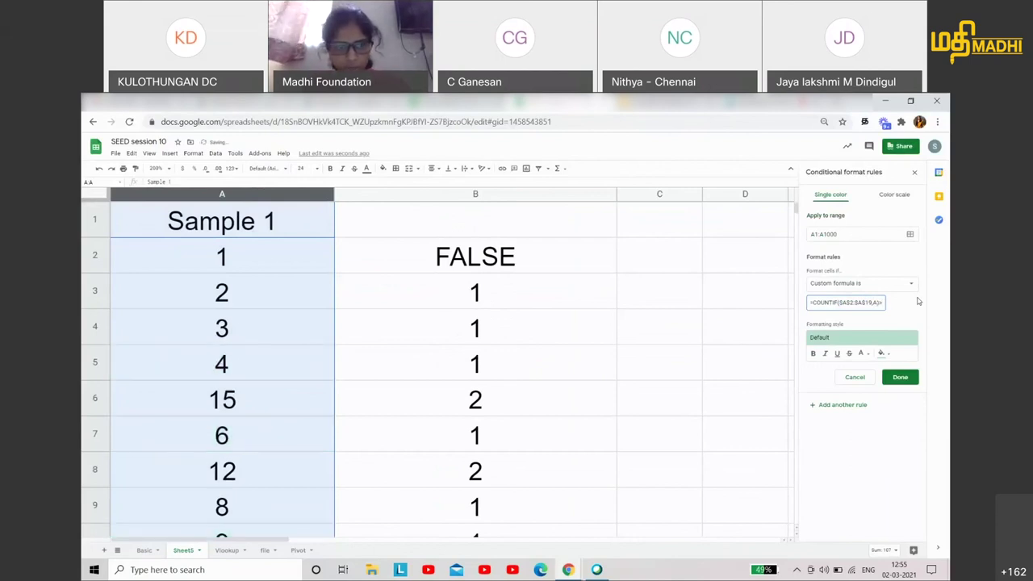
pyautogui.write('1')
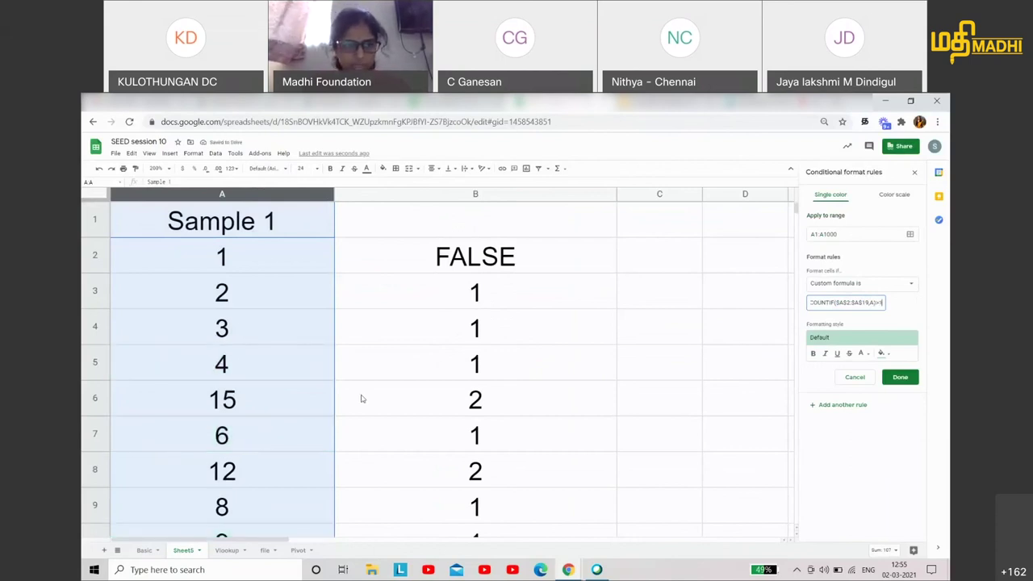
pyautogui.scroll(-2, 296, 408)
pyautogui.scroll(-3, 295, 409)
pyautogui.scroll(5, 295, 408)
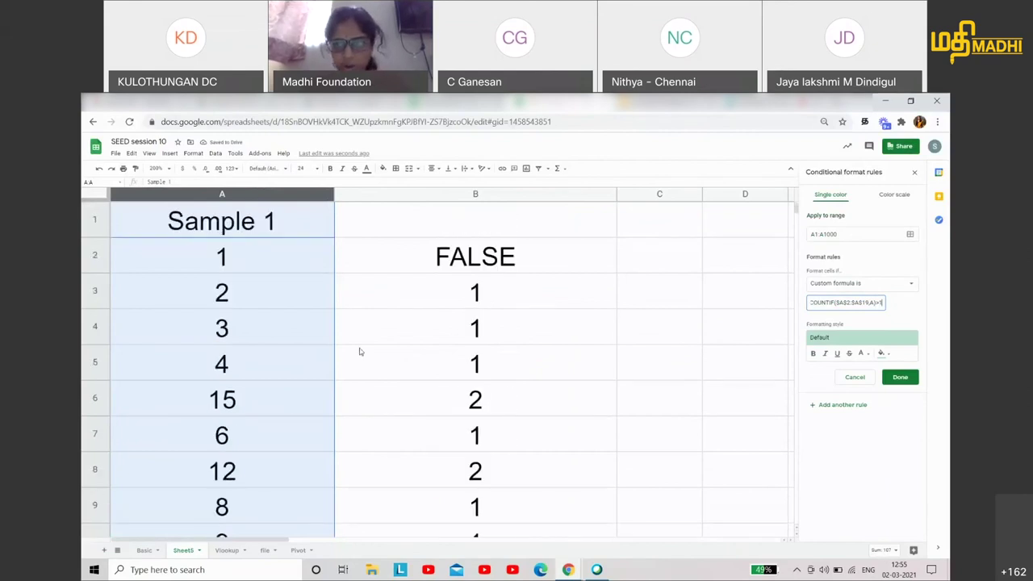
pyautogui.click(877, 303)
pyautogui.write('1')
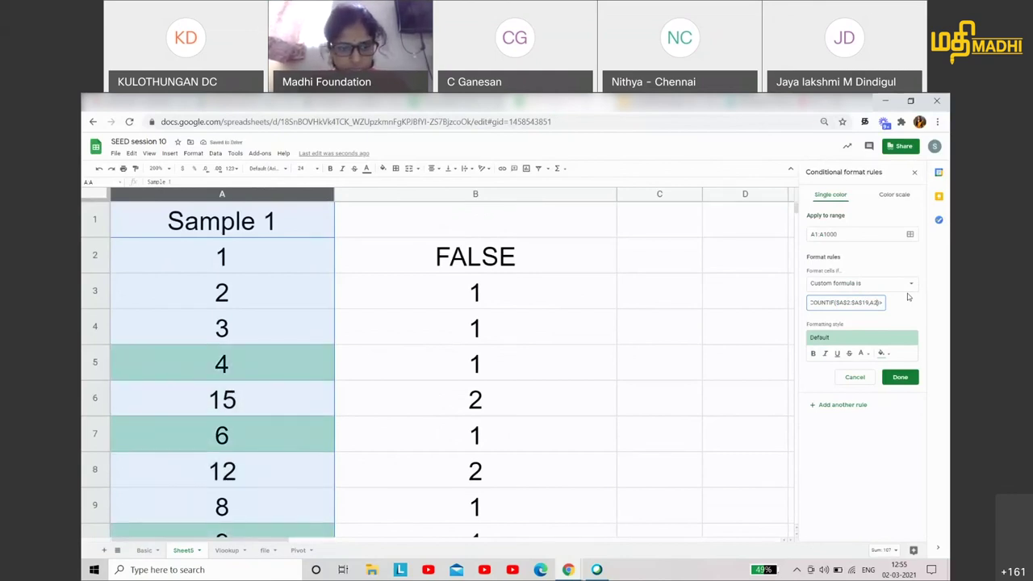
pyautogui.press('BackSpace')
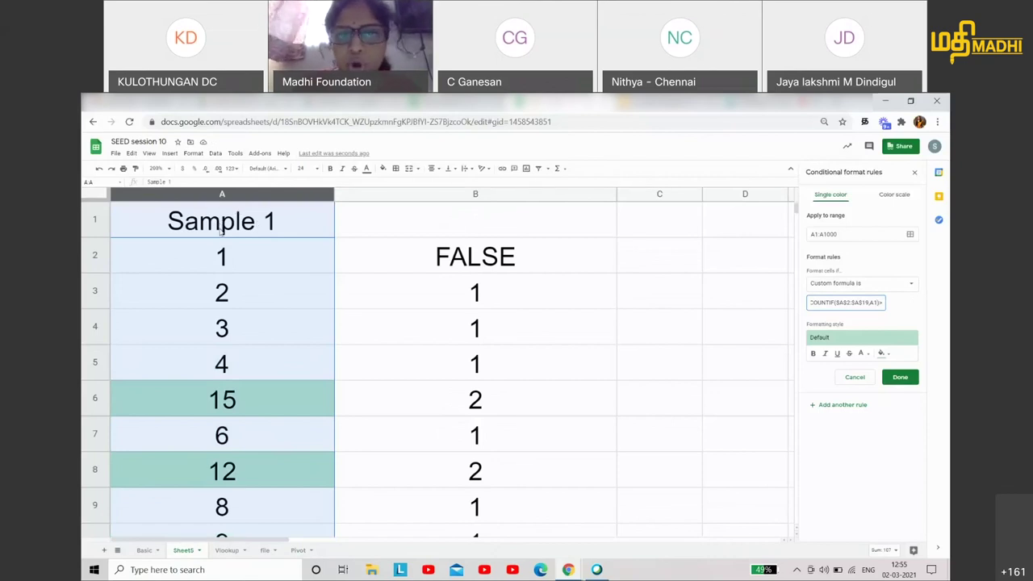
pyautogui.click(902, 377)
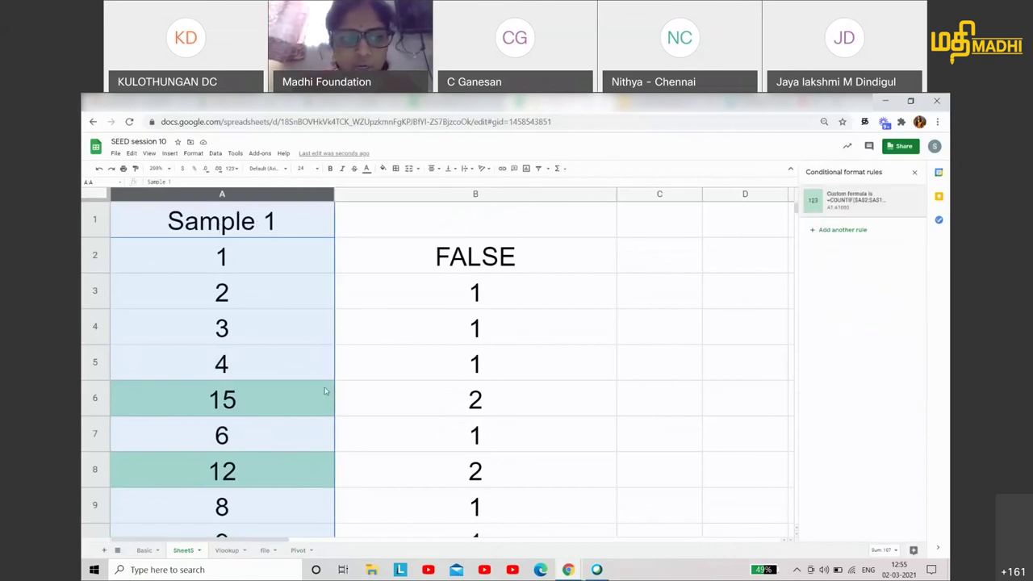
pyautogui.scroll(-3, 234, 378)
pyautogui.scroll(-2, 234, 377)
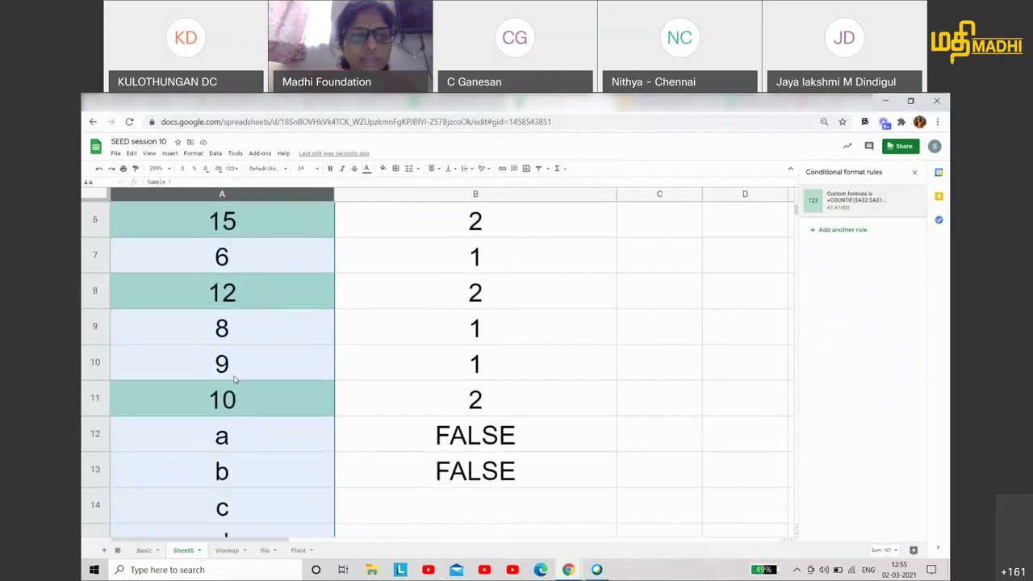
pyautogui.scroll(-2, 234, 377)
pyautogui.scroll(-3, 234, 378)
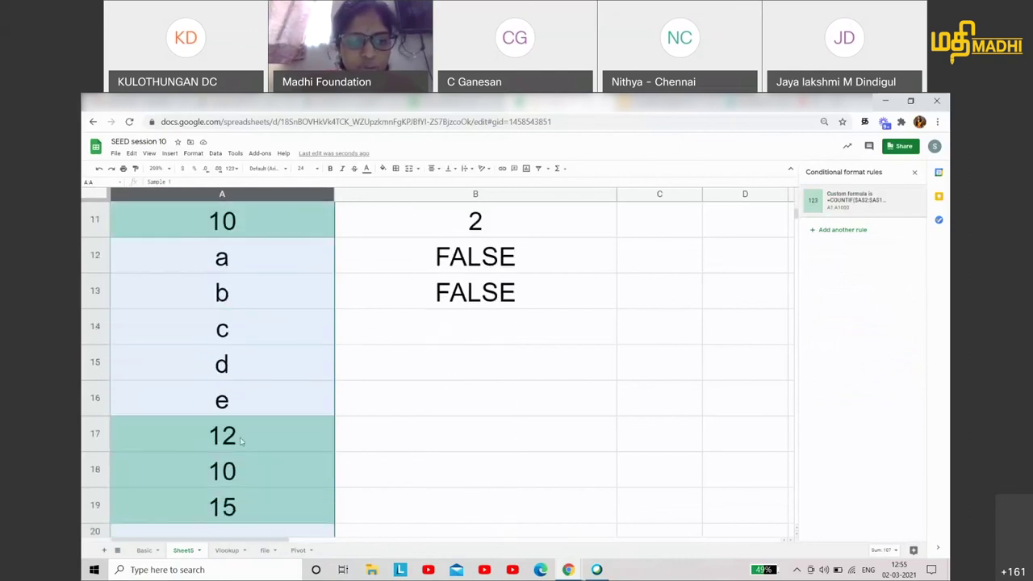
pyautogui.click(241, 505)
pyautogui.scroll(5, 287, 482)
pyautogui.scroll(5, 286, 483)
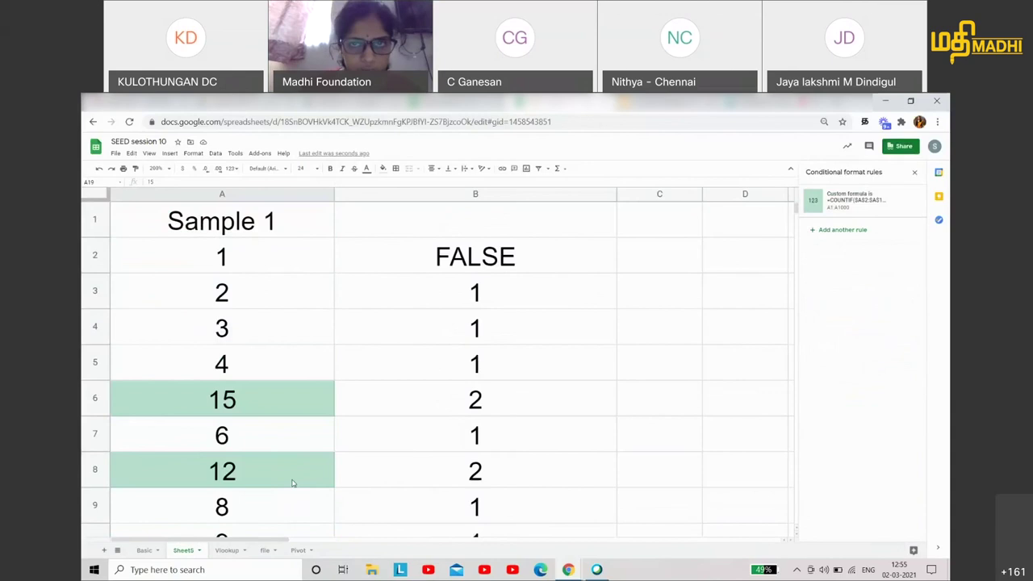
pyautogui.hotkey('ctrl', 'Tab')
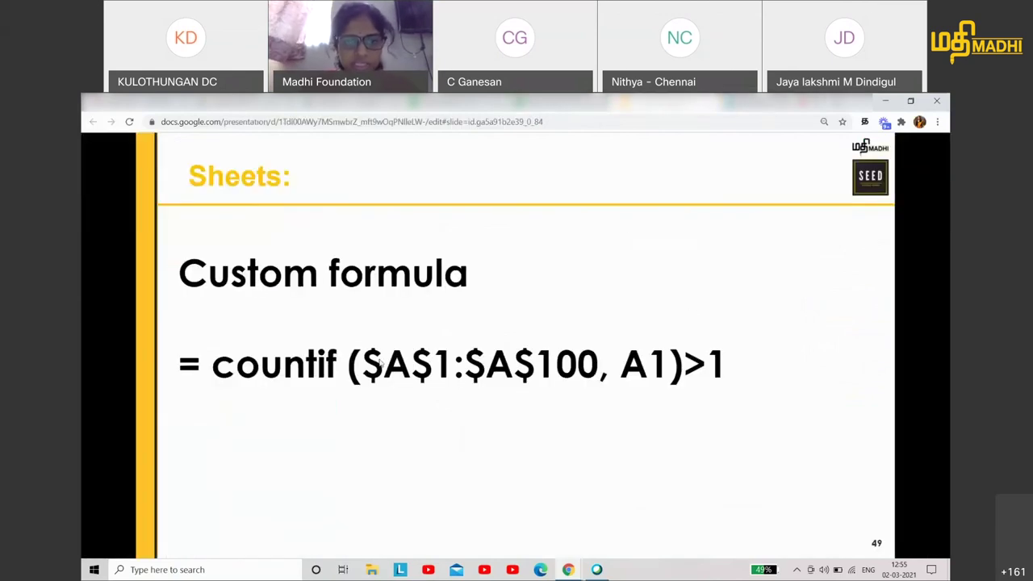
pyautogui.click(352, 364)
pyautogui.press('Left')
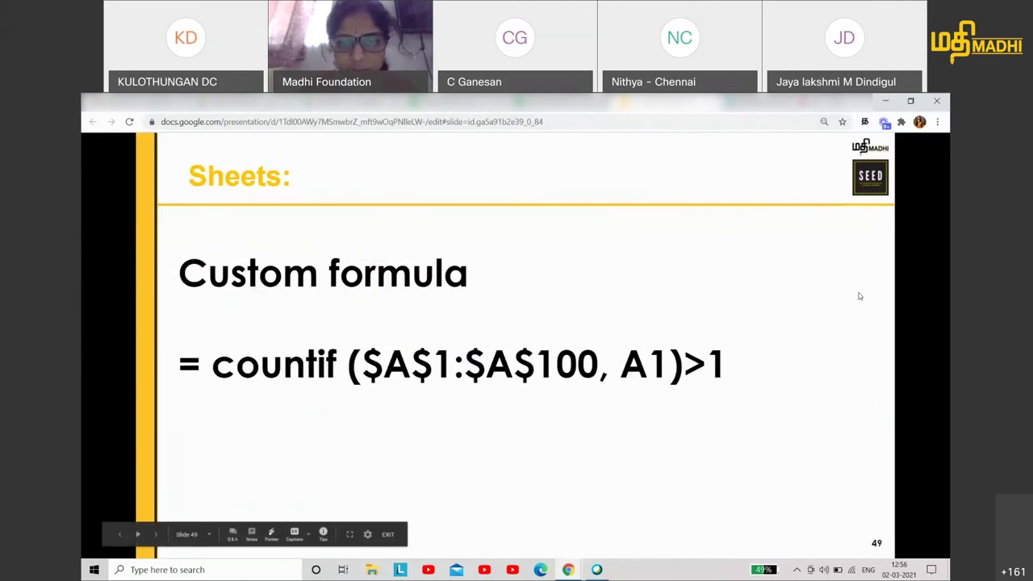
# - Review column A's highlighted duplicates, then return to Google Slides slide 49 showing the custom formula
pyautogui.hotkey('ctrl', 'Tab')
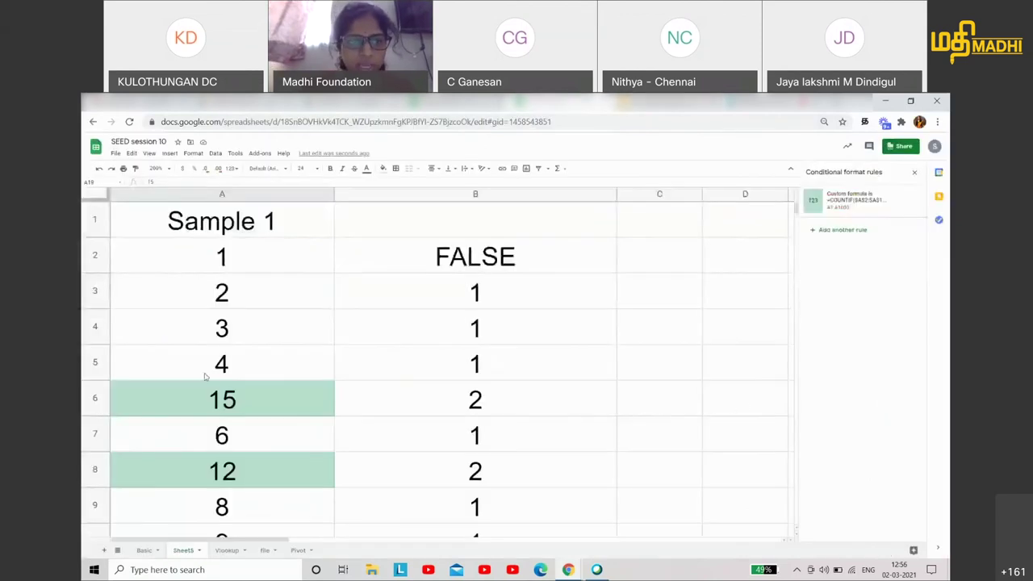
pyautogui.scroll(-1, 217, 408)
pyautogui.scroll(-3, 217, 408)
pyautogui.scroll(-2, 217, 408)
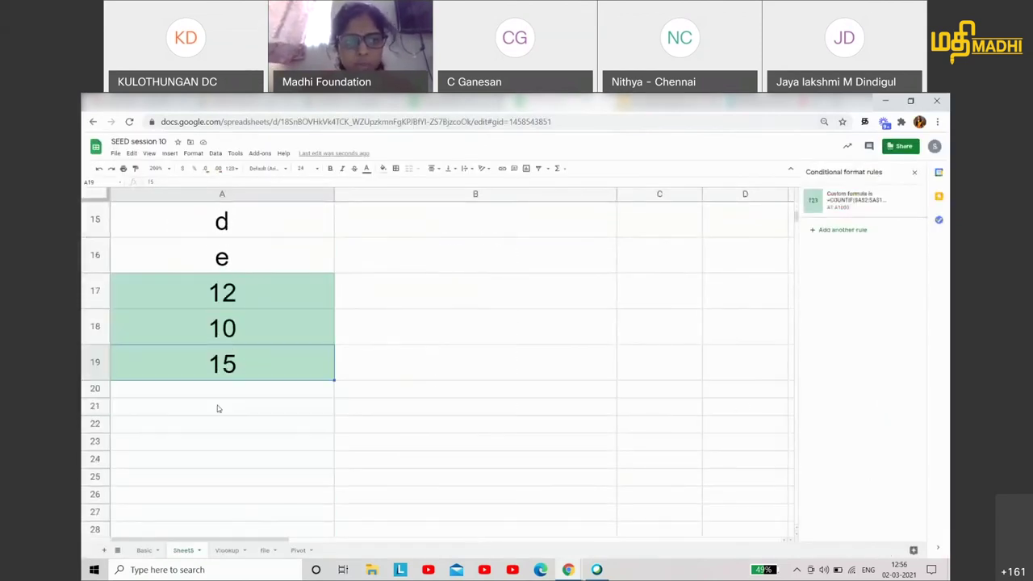
pyautogui.scroll(4, 217, 408)
pyautogui.scroll(3, 218, 410)
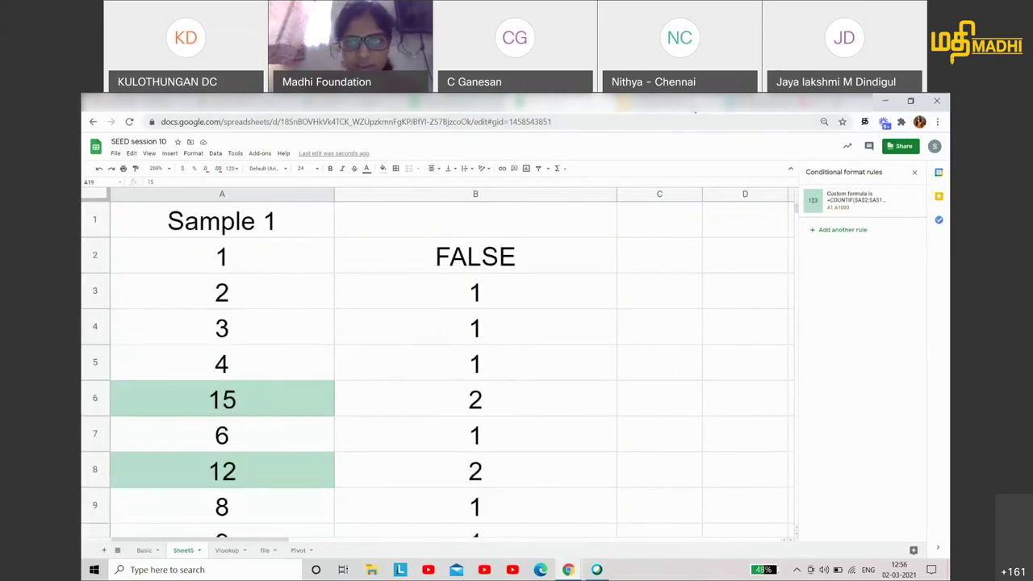
pyautogui.hotkey('ctrl', 'shift', 'Tab')
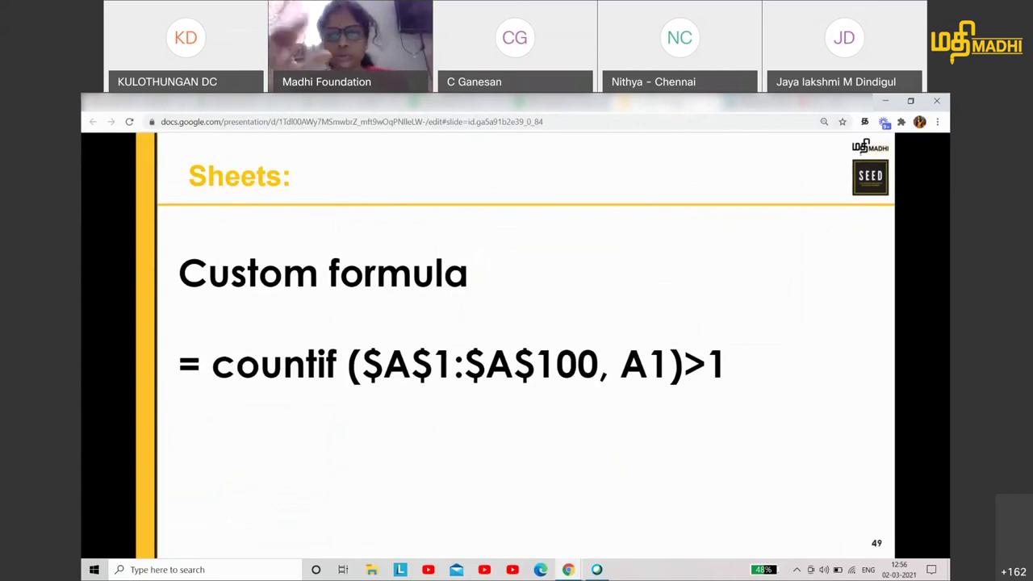
pyautogui.hotkey('ctrl', 'Tab')
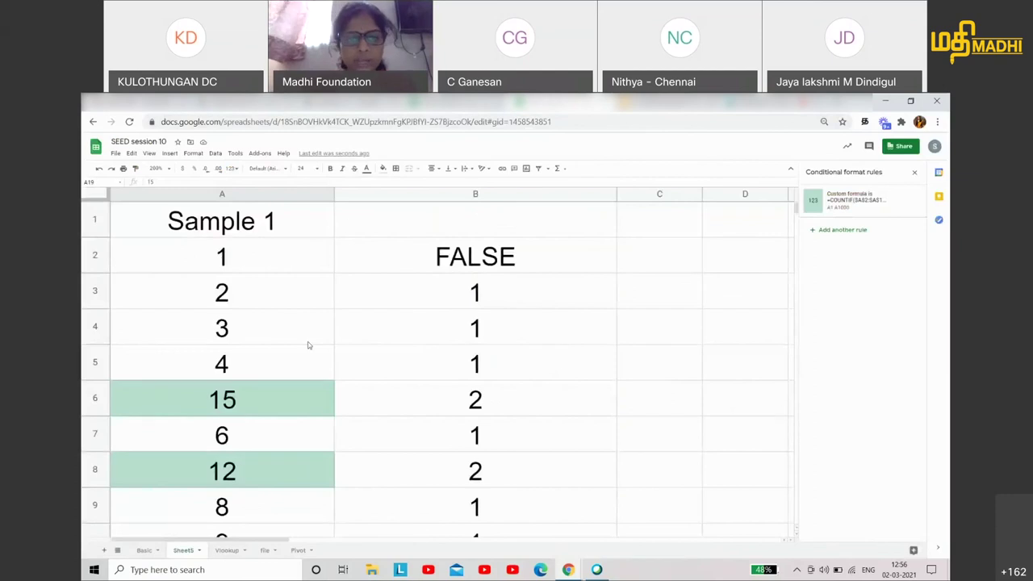
pyautogui.scroll(-1, 323, 349)
pyautogui.scroll(1, 323, 349)
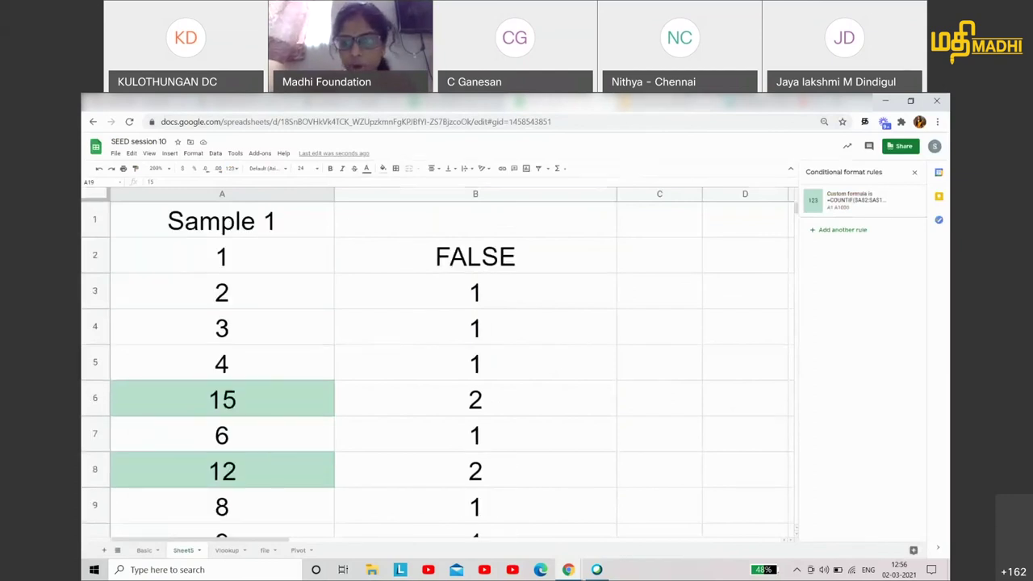
pyautogui.hotkey('ctrl', 'shift', 'Tab')
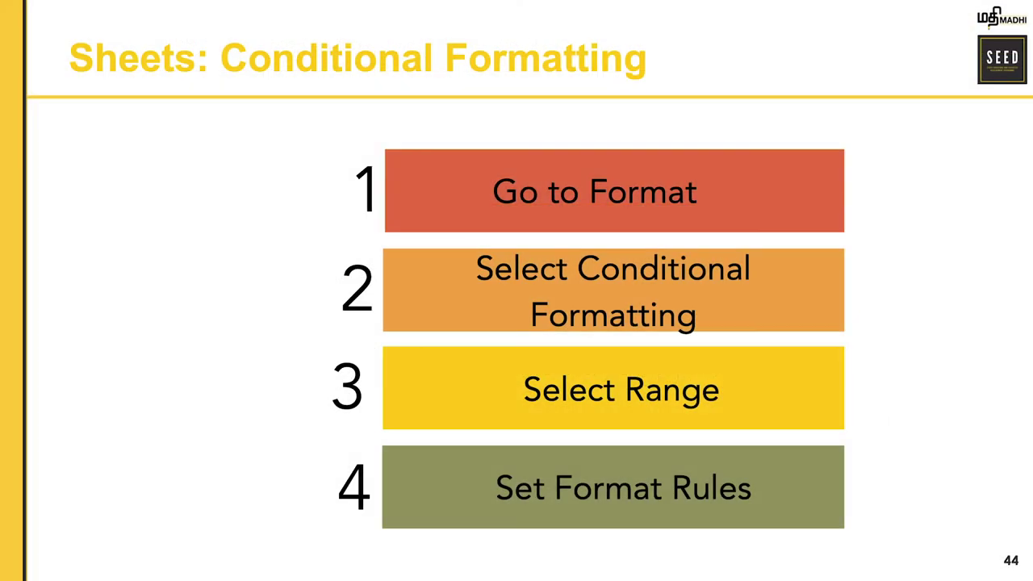